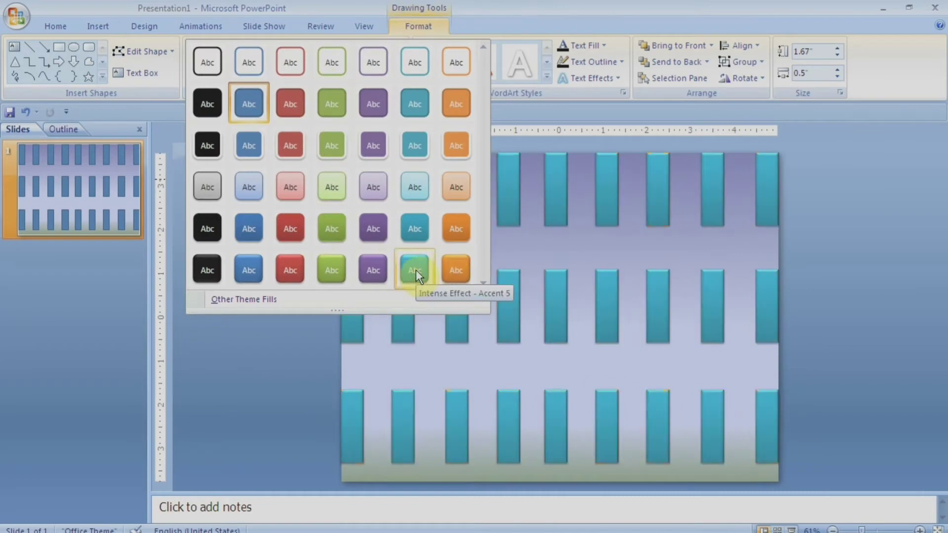
# Apply the Intense Effect - Accent 5 style and the second shape effect preset in the top row to all the bars
pyautogui.click(414, 270)
pyautogui.click(365, 78)
pyautogui.moveTo(370, 101)
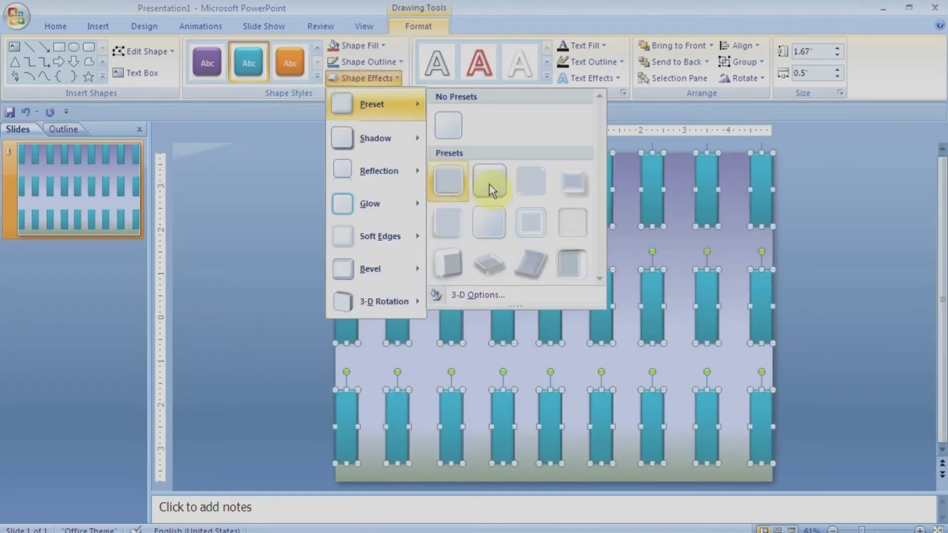
pyautogui.click(490, 186)
pyautogui.click(818, 193)
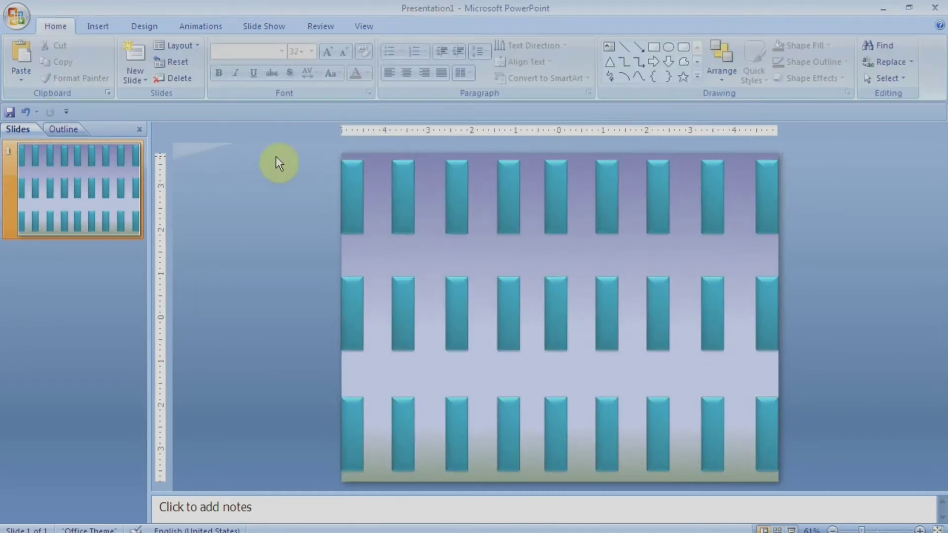
pyautogui.click(98, 26)
pyautogui.click(155, 62)
pyautogui.click(197, 108)
pyautogui.press('Escape')
# Select all the bars and set their height to 1.8 inches
pyautogui.click(607, 313)
pyautogui.hotkey('ctrl', 'a')
pyautogui.click(418, 26)
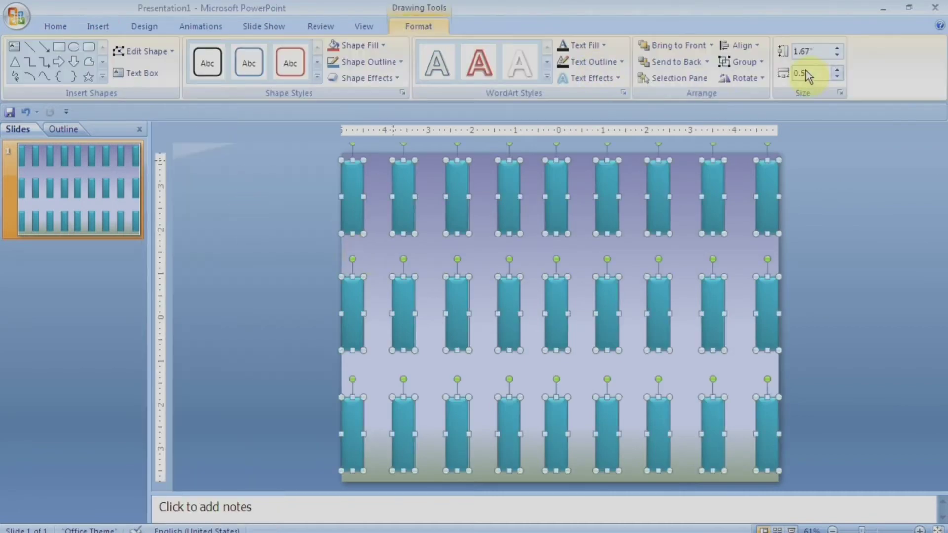
pyautogui.click(822, 51)
pyautogui.write('1.8')
pyautogui.press('Return')
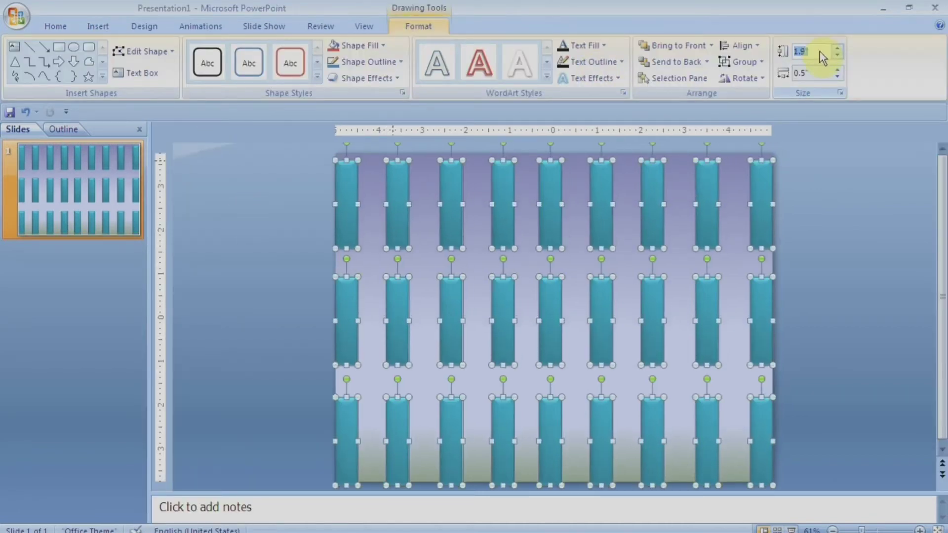
pyautogui.click(850, 203)
# Draw a circle about 0.67 inches wide below the gap between the first two top-row bars and remove its outline
pyautogui.click(98, 26)
pyautogui.click(158, 72)
pyautogui.click(211, 109)
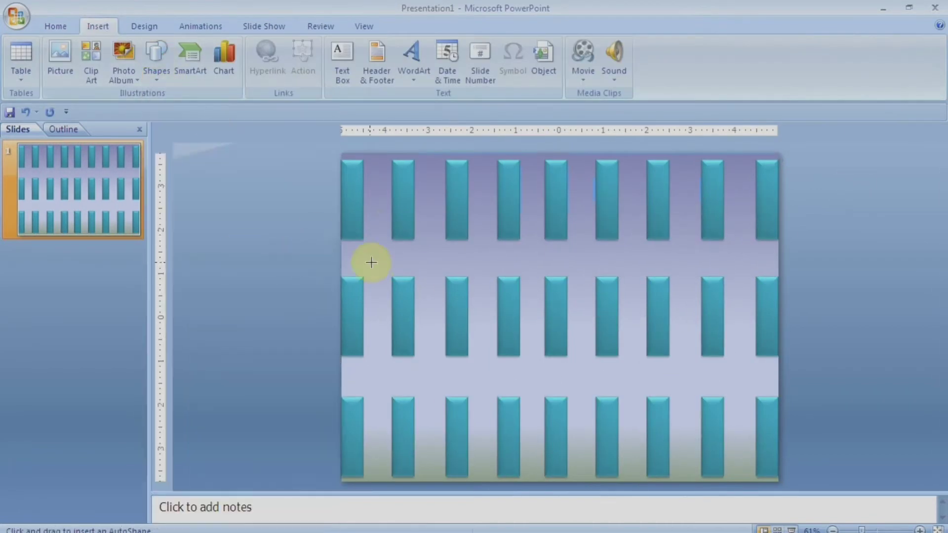
pyautogui.moveTo(367, 244); pyautogui.dragTo(397, 274)
pyautogui.click(368, 62)
pyautogui.click(354, 186)
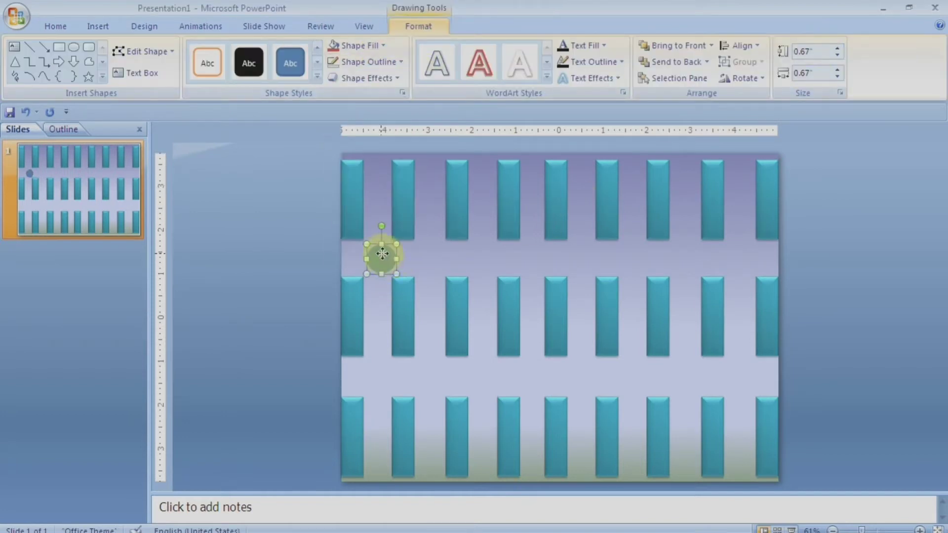
# Fill the circle with a yellow-to-red preset gradient, using the Radial type spreading from the center
pyautogui.rightClick(382, 256)
pyautogui.click(404, 462)
pyautogui.moveTo(207, 124); pyautogui.dragTo(101, 130)
pyautogui.click(64, 202)
pyautogui.click(144, 248)
pyautogui.click(241, 304)
pyautogui.click(185, 268)
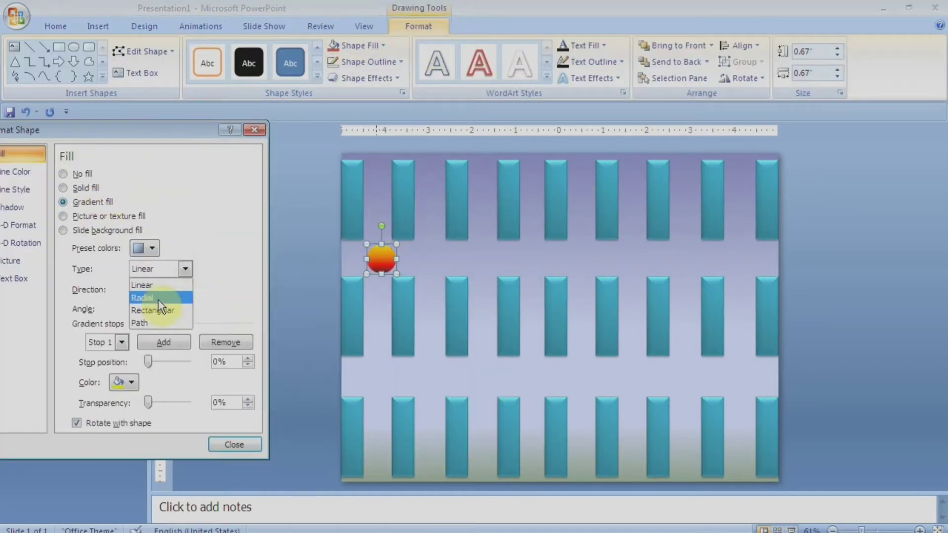
pyautogui.click(158, 299)
pyautogui.click(150, 291)
pyautogui.click(211, 316)
# Make the circle's first gradient stop white and reposition the stops to form a white center, red ring and orange edge
pyautogui.click(130, 382)
pyautogui.click(117, 413)
pyautogui.moveTo(148, 362); pyautogui.dragTo(160, 362)
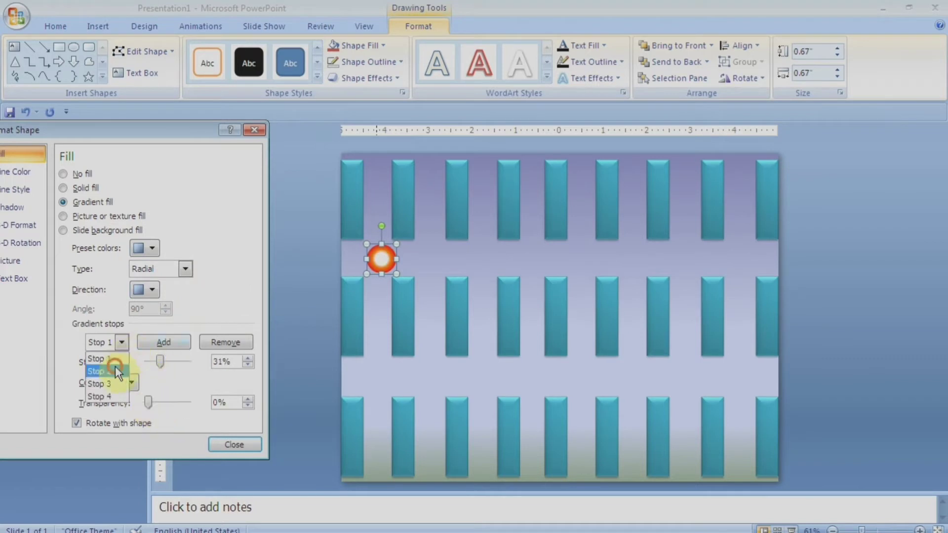
pyautogui.click(115, 368)
pyautogui.click(128, 384)
pyautogui.click(144, 402)
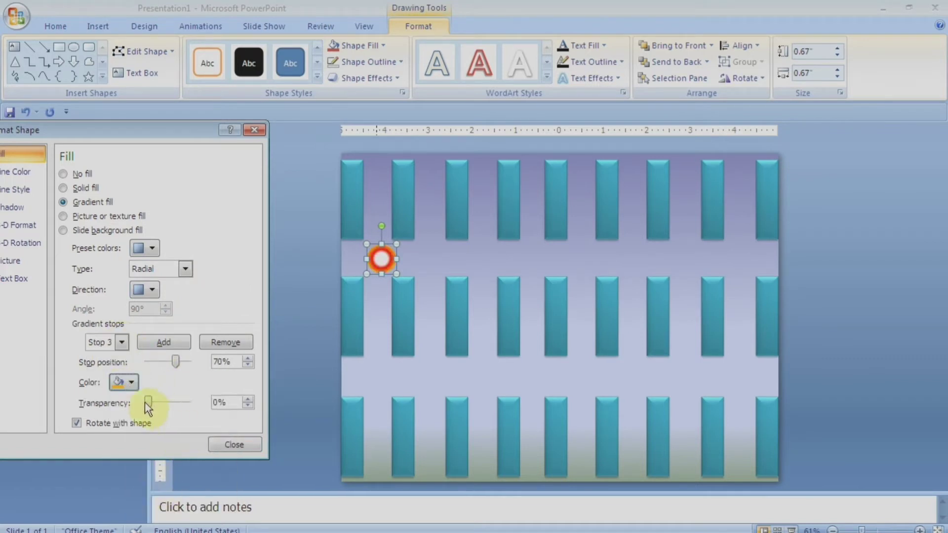
pyautogui.click(153, 362)
pyautogui.click(254, 130)
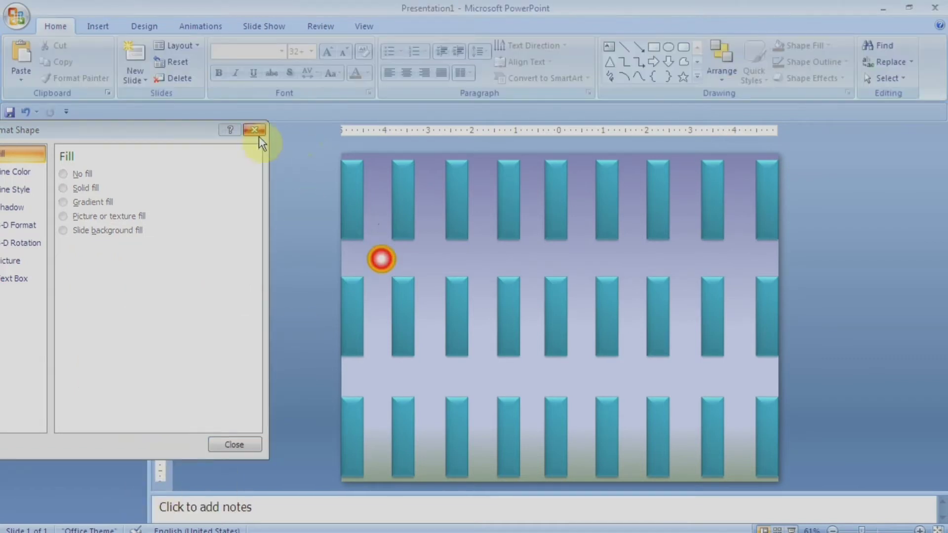
pyautogui.click(673, 298)
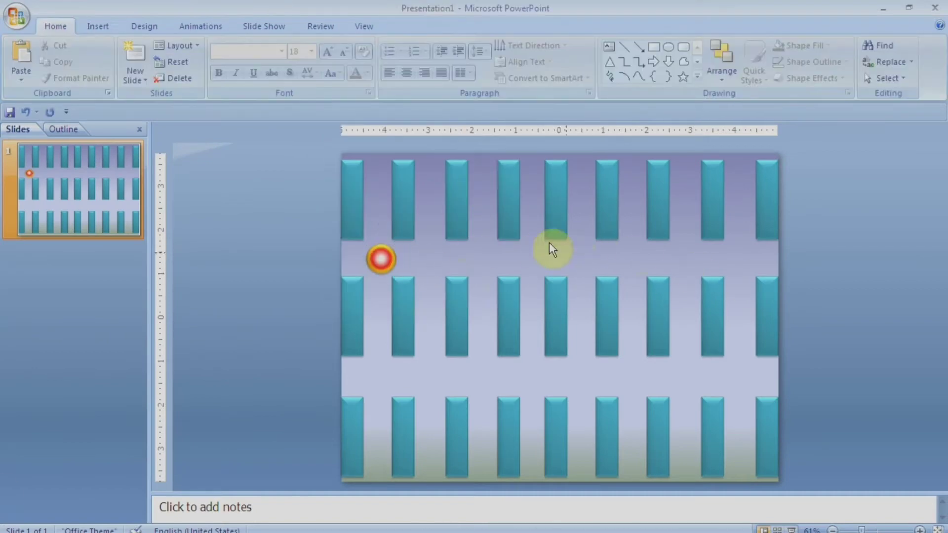
# Set the circle's height and width to 0.6 inches
pyautogui.moveTo(384, 261); pyautogui.dragTo(380, 258)
pyautogui.click(426, 26)
pyautogui.click(814, 51)
pyautogui.click(821, 70)
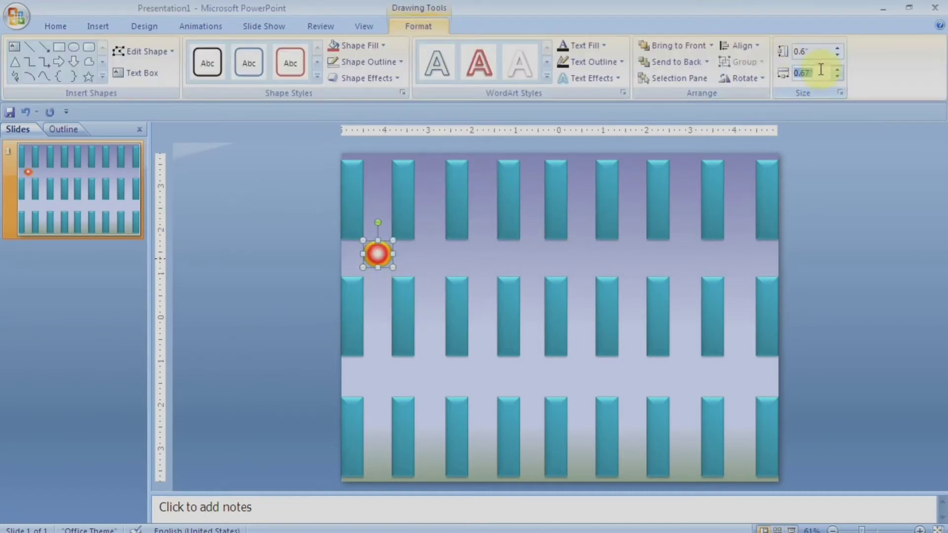
pyautogui.press('BackSpace')
pyautogui.press('BackSpace')
pyautogui.click(825, 125)
# Move the circle straight up between the first two columns of bars until it sits above the slide's top edge
pyautogui.click(382, 256)
pyautogui.press('Up')
pyautogui.press('Up')
pyautogui.press('Up')
pyautogui.press('Up')
pyautogui.press('Up')
pyautogui.press('Up')
pyautogui.press('Up')
pyautogui.press('Up')
pyautogui.press('Up')
pyautogui.press('Up')
pyautogui.press('Up')
pyautogui.press('Up')
pyautogui.press('Up')
pyautogui.press('Up')
pyautogui.press('Up')
pyautogui.press('Up')
pyautogui.press('Up')
pyautogui.press('Up')
pyautogui.press('Up')
pyautogui.press('Up')
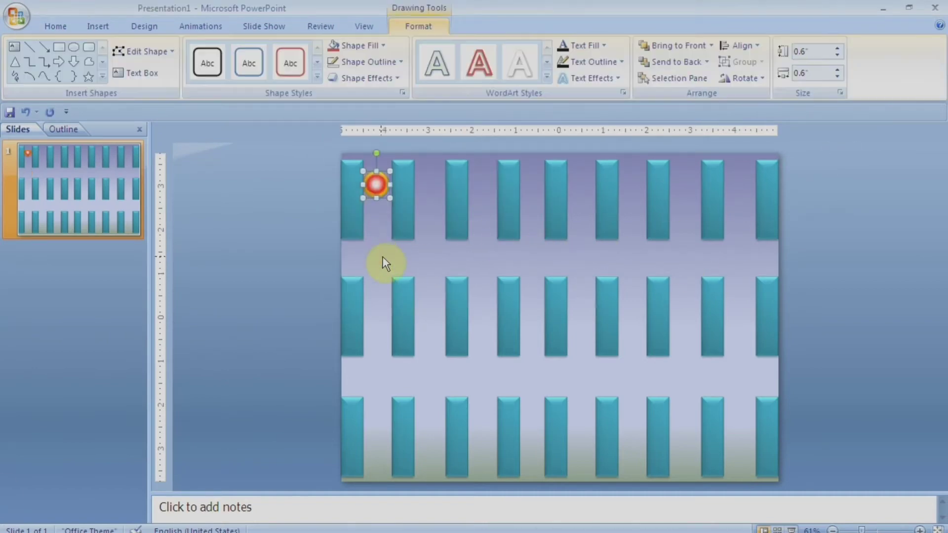
# Draw a right-pointing pentagon about 2.5 inches wide in the gap between the first and second rows of bars
pyautogui.click(97, 26)
pyautogui.click(156, 59)
pyautogui.click(146, 296)
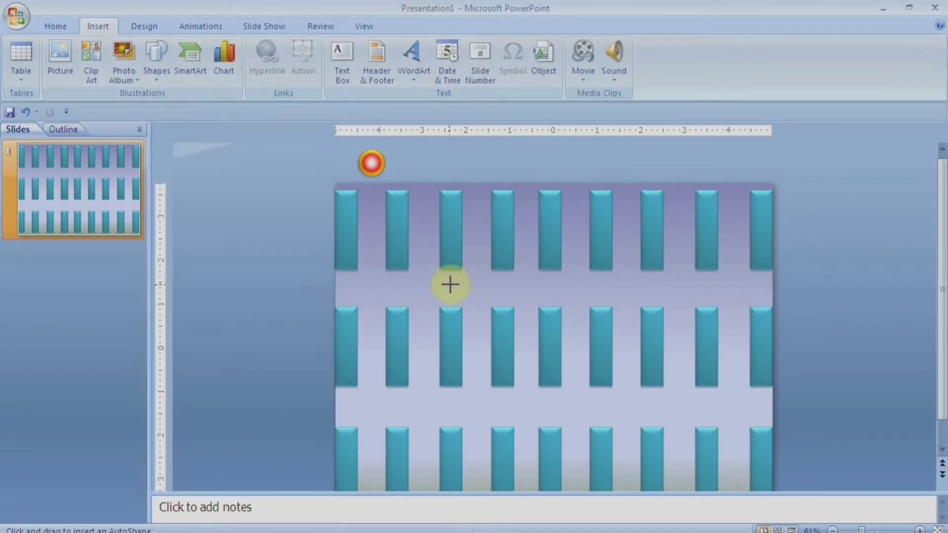
pyautogui.moveTo(408, 274); pyautogui.dragTo(517, 308)
# Set the pentagon's height to 0.4 inches and its width to 1.3 inches
pyautogui.click(418, 26)
pyautogui.click(819, 53)
pyautogui.press('Down')
pyautogui.press('Down')
pyautogui.press('Down')
pyautogui.press('Down')
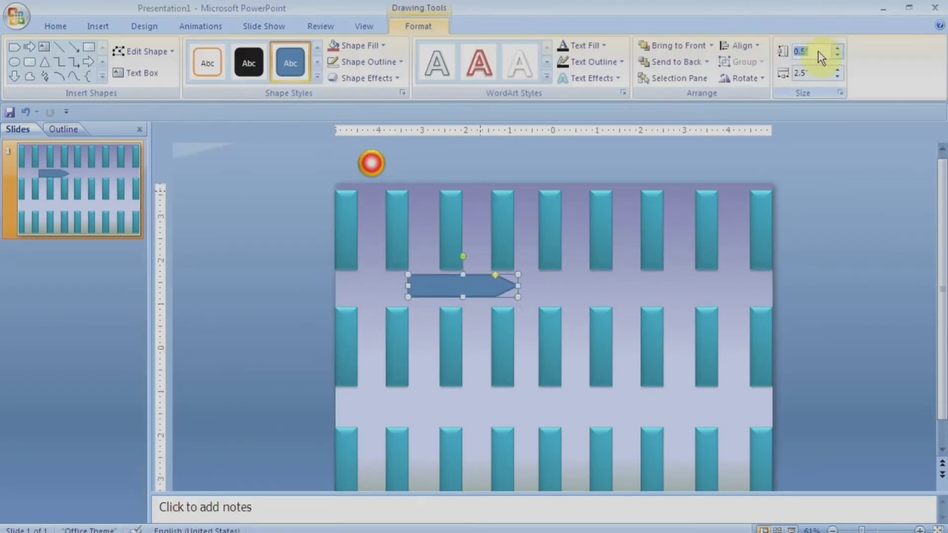
pyautogui.click(814, 75)
pyautogui.press('Up')
pyautogui.press('Up')
pyautogui.press('Up')
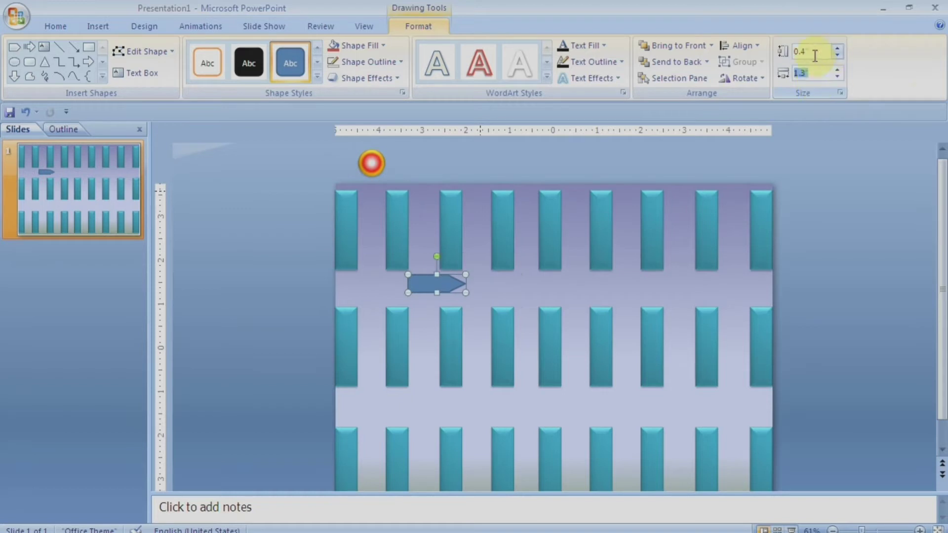
pyautogui.click(817, 61)
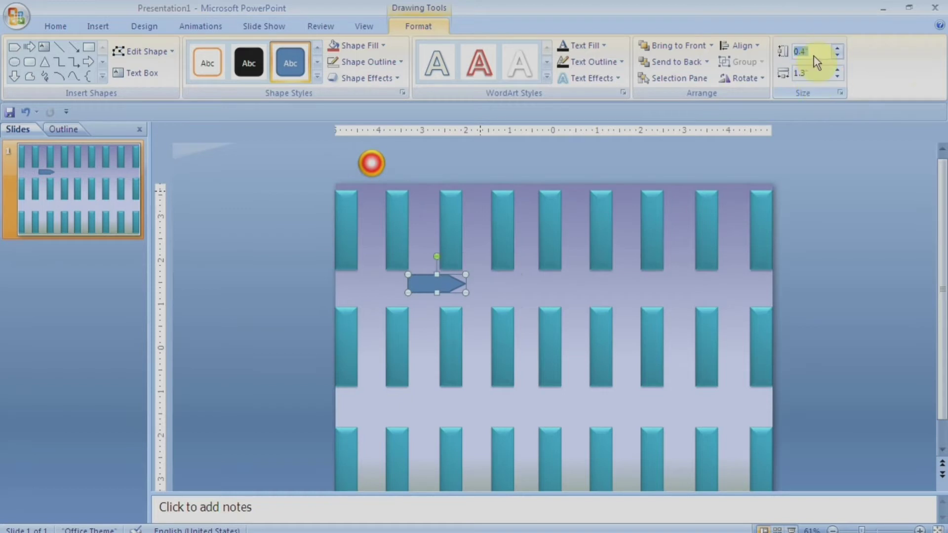
# Remove the pentagon's outline and fill it with a fire-colored preset radial gradient running from the tip to the tail
pyautogui.click(354, 61)
pyautogui.rightClick(431, 286)
pyautogui.click(423, 275)
pyautogui.rightClick(423, 276)
pyautogui.click(462, 481)
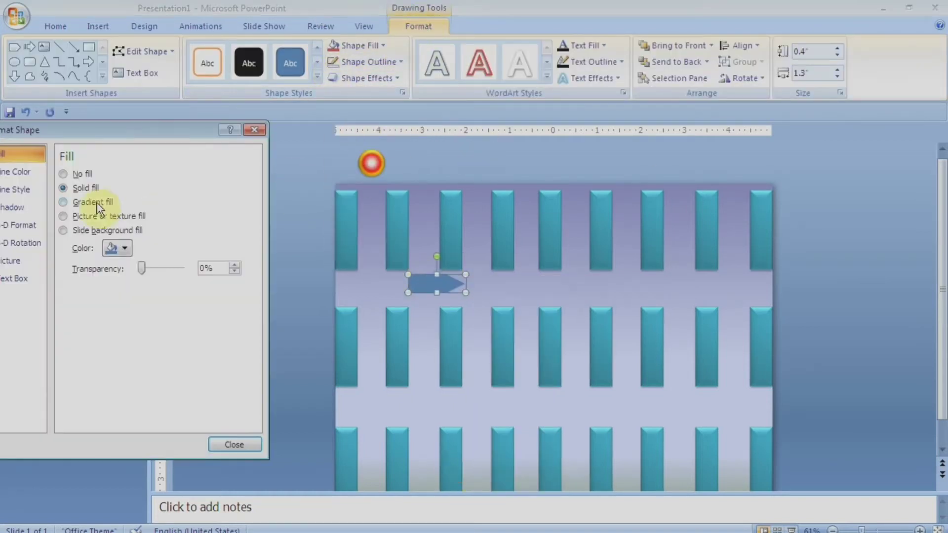
pyautogui.click(95, 203)
pyautogui.click(149, 249)
pyautogui.click(248, 313)
pyautogui.click(154, 290)
pyautogui.click(242, 316)
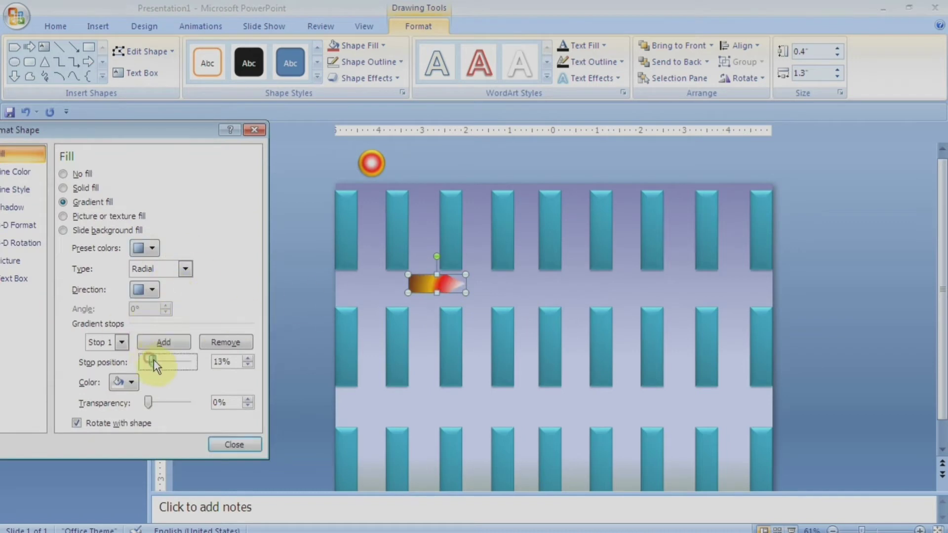
# Adjust the pentagon's gradient stops to fade from a white tip through gold to a black tail
pyautogui.click(122, 342)
pyautogui.click(101, 395)
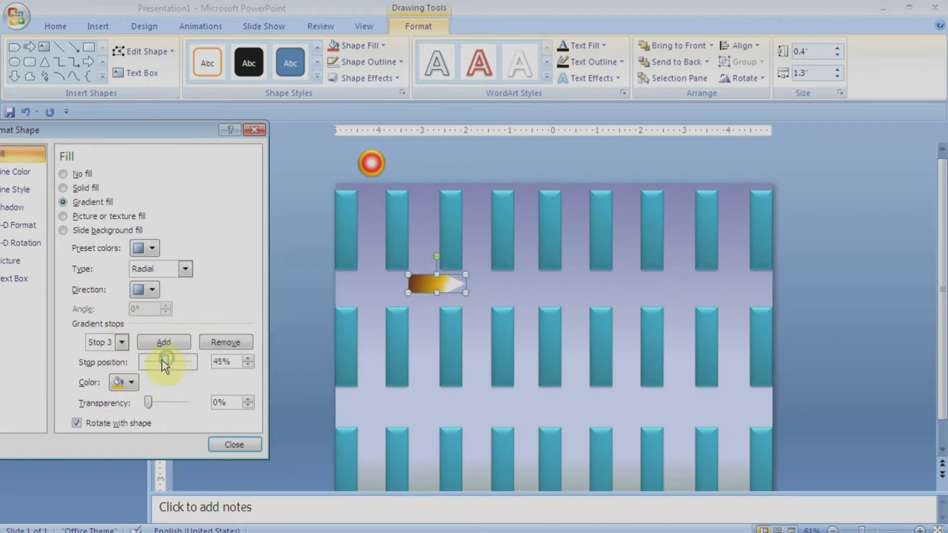
pyautogui.click(131, 382)
pyautogui.click(127, 415)
pyautogui.moveTo(187, 361); pyautogui.dragTo(182, 361)
pyautogui.click(235, 445)
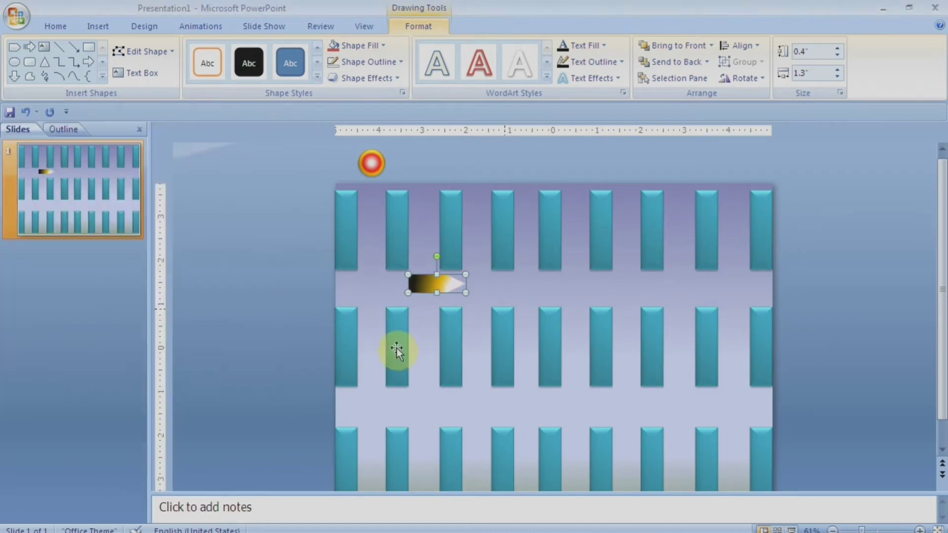
# Give the pentagon a red shadow and increase its size and blur to form a soft glow around the shape
pyautogui.click(423, 336)
pyautogui.click(442, 284)
pyautogui.click(418, 26)
pyautogui.rightClick(444, 288)
pyautogui.click(473, 484)
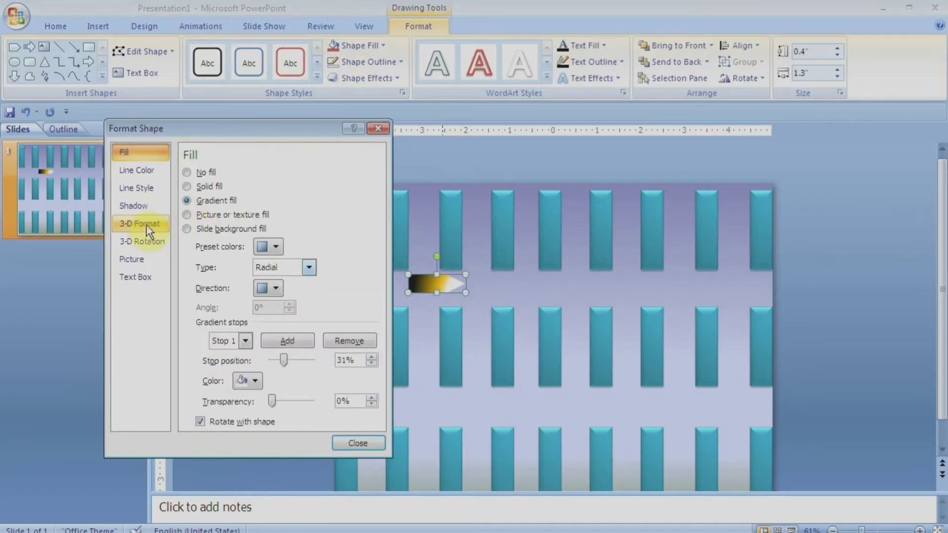
pyautogui.click(140, 206)
pyautogui.click(243, 174)
pyautogui.click(243, 174)
pyautogui.click(243, 196)
pyautogui.click(240, 306)
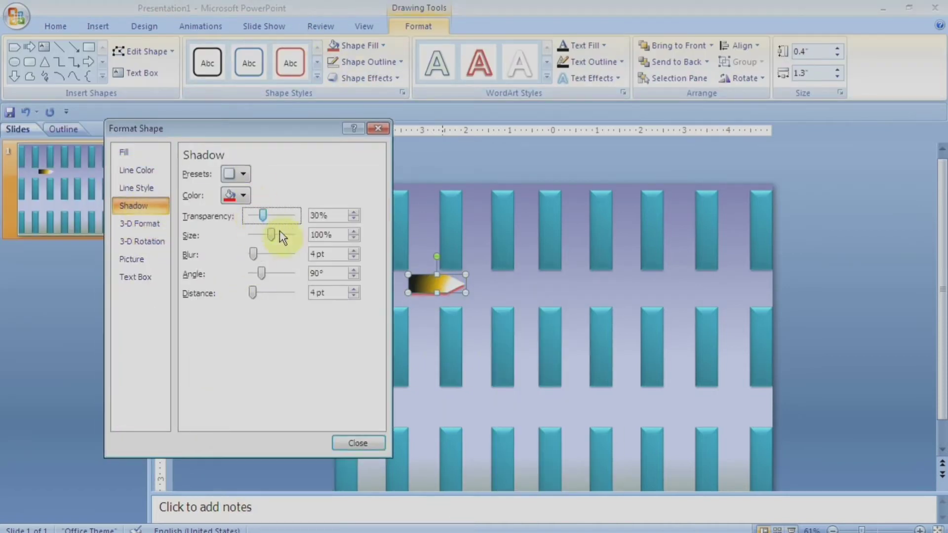
pyautogui.moveTo(280, 236); pyautogui.dragTo(281, 253)
pyautogui.click(358, 444)
# Nudge the pentagon down slightly within the gap between the first and second rows of bars
pyautogui.press('Down')
pyautogui.press('Down')
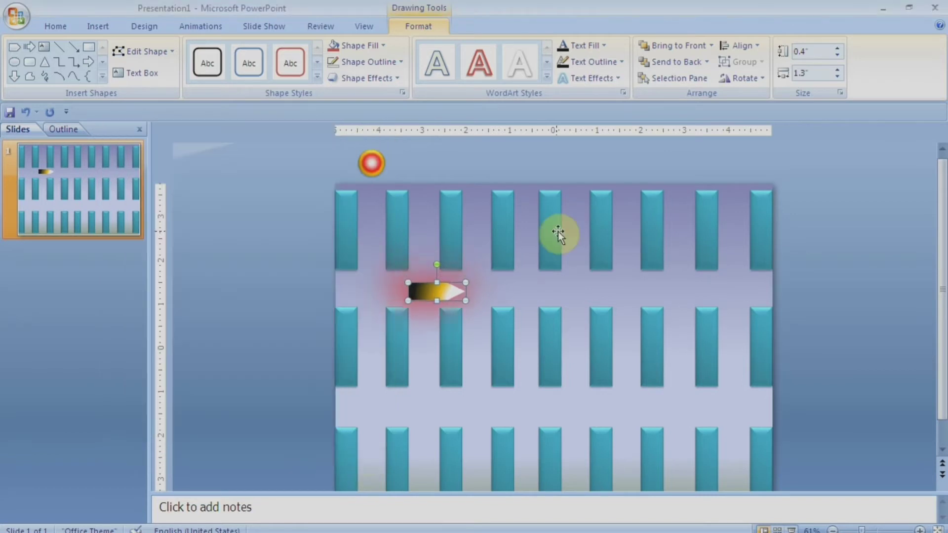
pyautogui.press('Up')
# Duplicate the pentagon and move the copy into the gap below the second row of bars, just outside the slide's left edge
pyautogui.hotkey('ctrl', 'd')
pyautogui.press('Down')
pyautogui.press('Down')
pyautogui.press('Down')
pyautogui.press('Down')
pyautogui.press('Down')
pyautogui.press('Down')
pyautogui.press('Down')
pyautogui.press('Down')
pyautogui.press('Down')
pyautogui.press('Down')
pyautogui.press('Down')
pyautogui.press('Down')
pyautogui.press('Down')
pyautogui.press('Down')
pyautogui.press('Down')
pyautogui.press('Down')
pyautogui.press('Down')
pyautogui.press('Down')
pyautogui.press('Down')
pyautogui.press('Down')
pyautogui.press('Left')
pyautogui.press('Left')
pyautogui.press('Left')
pyautogui.press('Left')
pyautogui.press('Left')
pyautogui.press('Left')
pyautogui.press('Left')
pyautogui.press('Left')
pyautogui.press('Left')
pyautogui.press('Left')
pyautogui.press('Left')
pyautogui.press('Left')
pyautogui.press('Left')
pyautogui.press('Left')
pyautogui.press('Left')
pyautogui.press('Left')
pyautogui.press('Left')
pyautogui.press('Left')
pyautogui.press('Left')
pyautogui.press('Left')
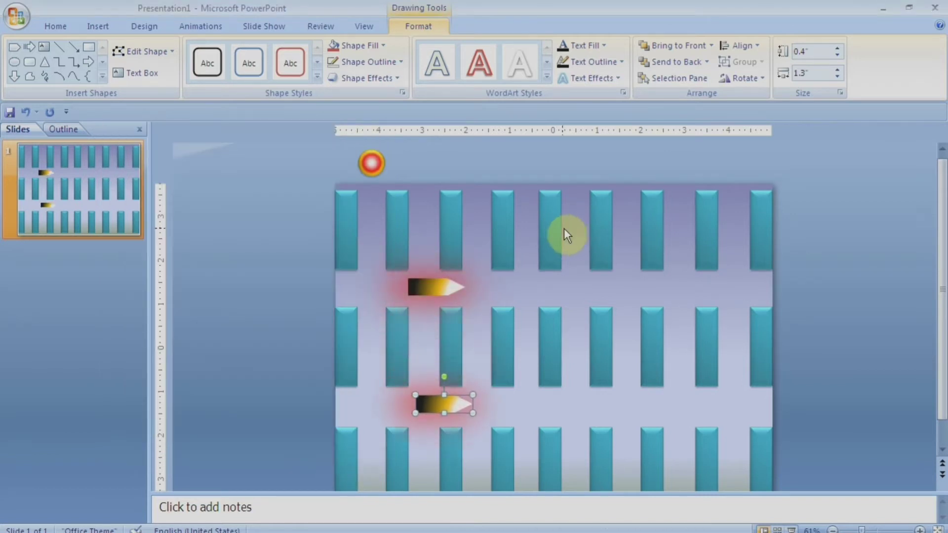
# Move the original pentagon left until it sits just outside the slide, level with the gap between the first and second rows
pyautogui.click(423, 292)
pyautogui.press('Left')
pyautogui.press('Left')
pyautogui.press('Left')
pyautogui.press('Left')
pyautogui.press('Left')
pyautogui.press('Left')
pyautogui.press('Left')
pyautogui.press('Left')
pyautogui.press('Left')
pyautogui.press('Left')
pyautogui.press('Left')
pyautogui.press('Left')
pyautogui.press('Left')
pyautogui.press('Left')
pyautogui.press('Left')
pyautogui.press('Left')
pyautogui.press('Left')
pyautogui.press('Left')
pyautogui.press('Left')
pyautogui.press('Left')
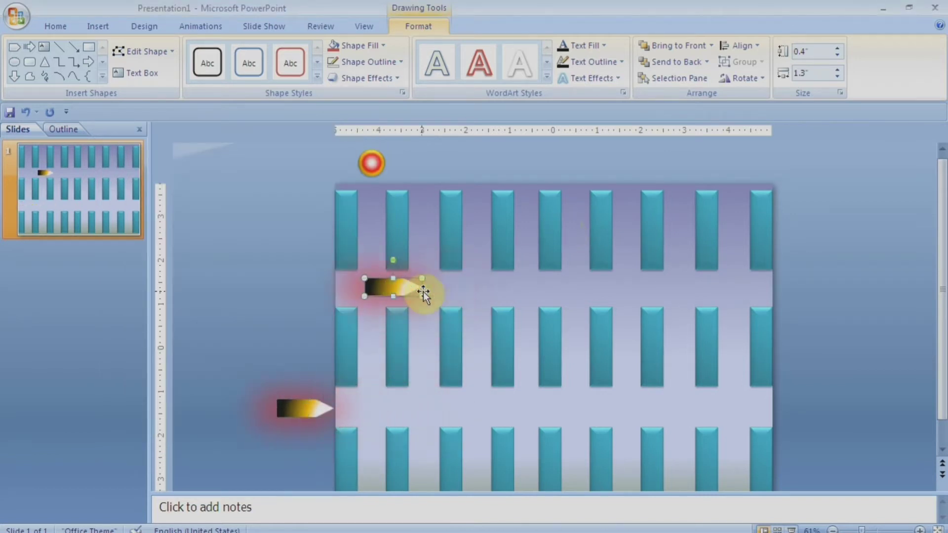
pyautogui.click(143, 28)
pyautogui.click(371, 163)
pyautogui.click(142, 28)
pyautogui.scroll(-1, 141, 28)
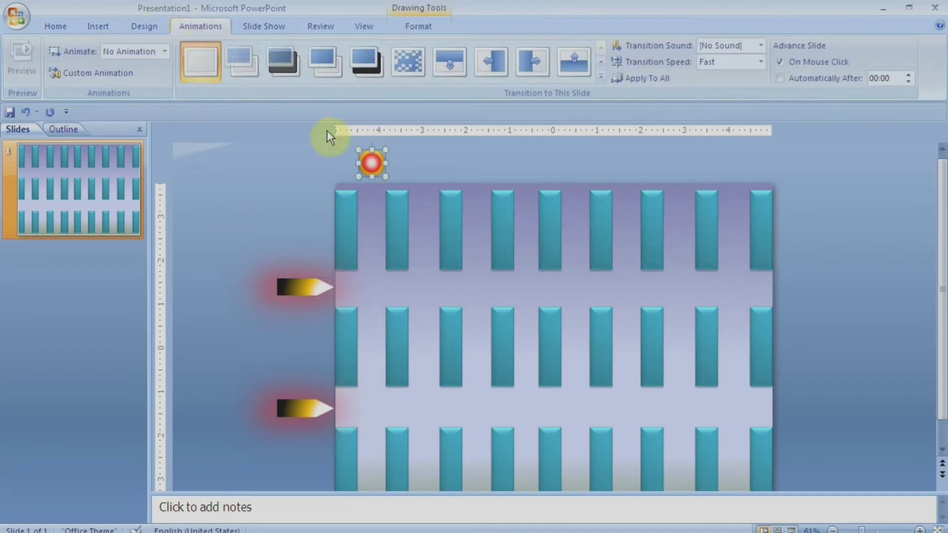
pyautogui.click(54, 25)
pyautogui.click(896, 217)
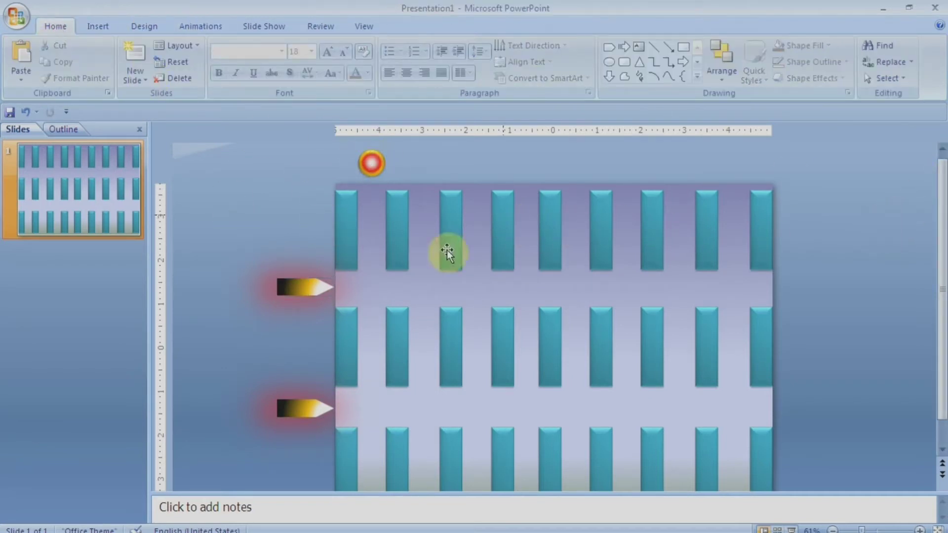
# Give the ball a custom Freeform motion path running straight down between the first two columns of bars and past the slide's lower edge
pyautogui.click(371, 161)
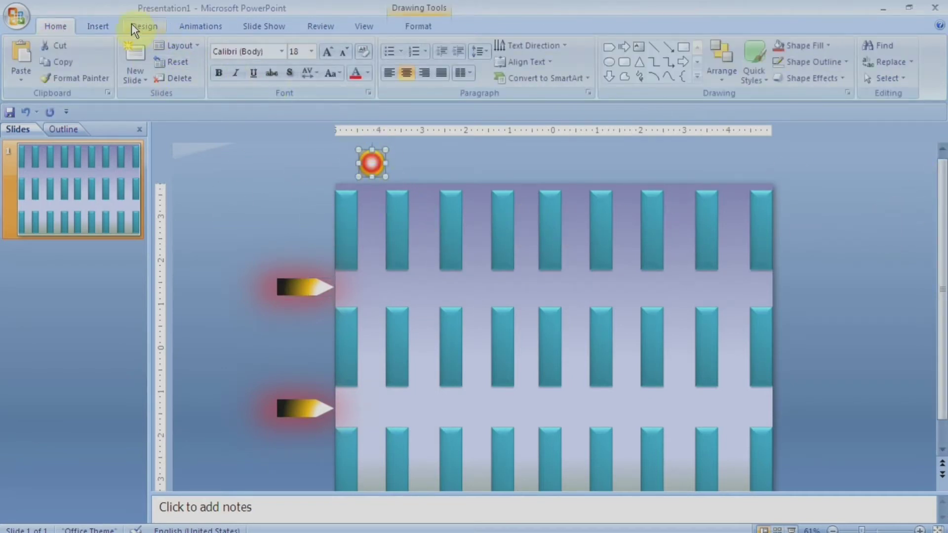
pyautogui.click(201, 24)
pyautogui.click(74, 74)
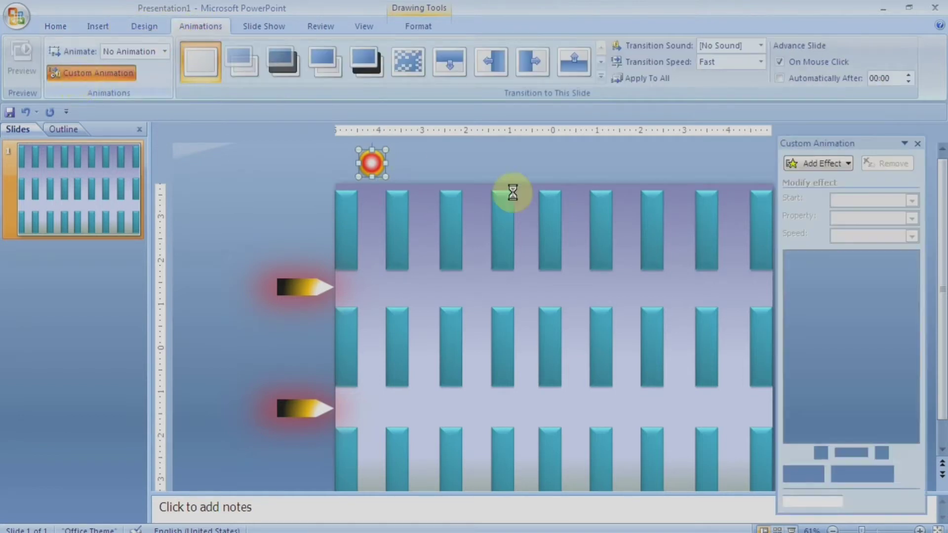
pyautogui.click(821, 163)
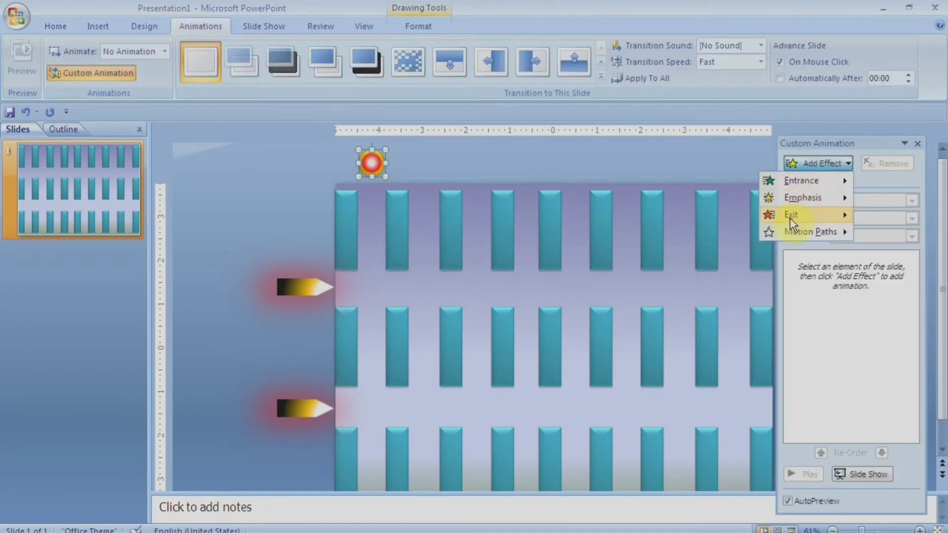
pyautogui.moveTo(789, 231)
pyautogui.moveTo(659, 369)
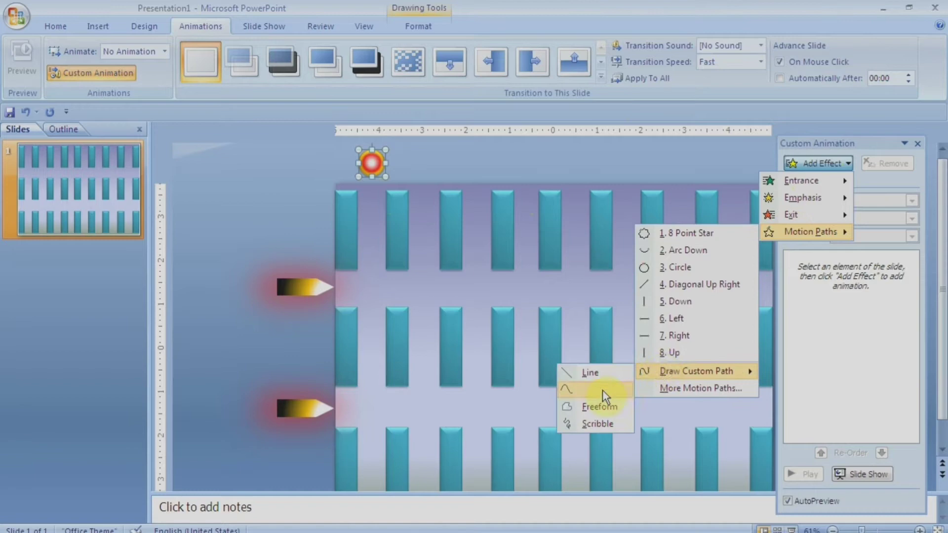
pyautogui.click(585, 409)
pyautogui.scroll(-1, 496, 267)
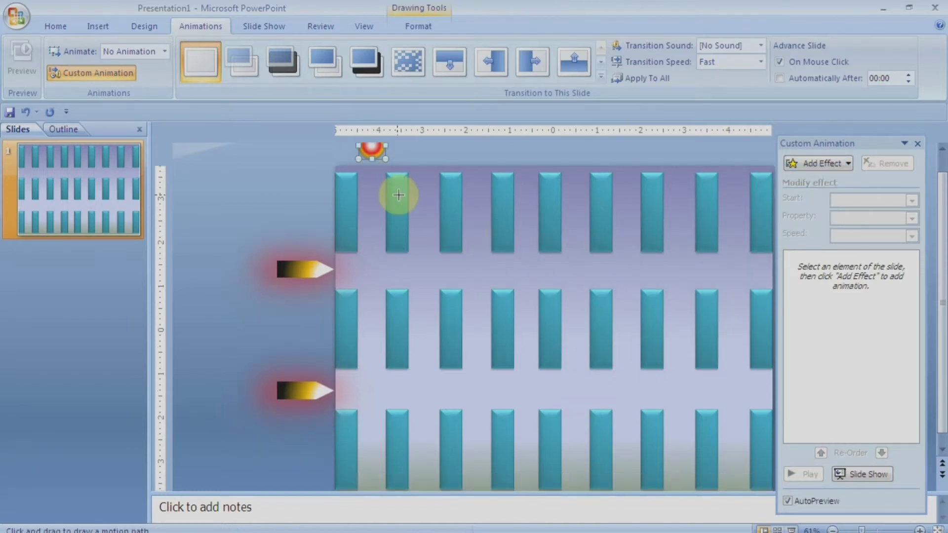
pyautogui.scroll(-1, 397, 195)
pyautogui.scroll(1, 398, 195)
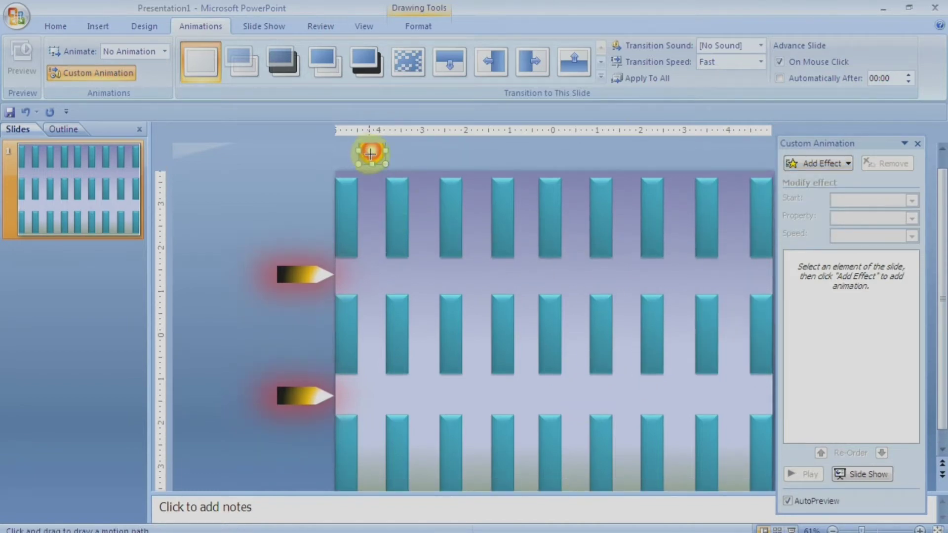
pyautogui.click(371, 153)
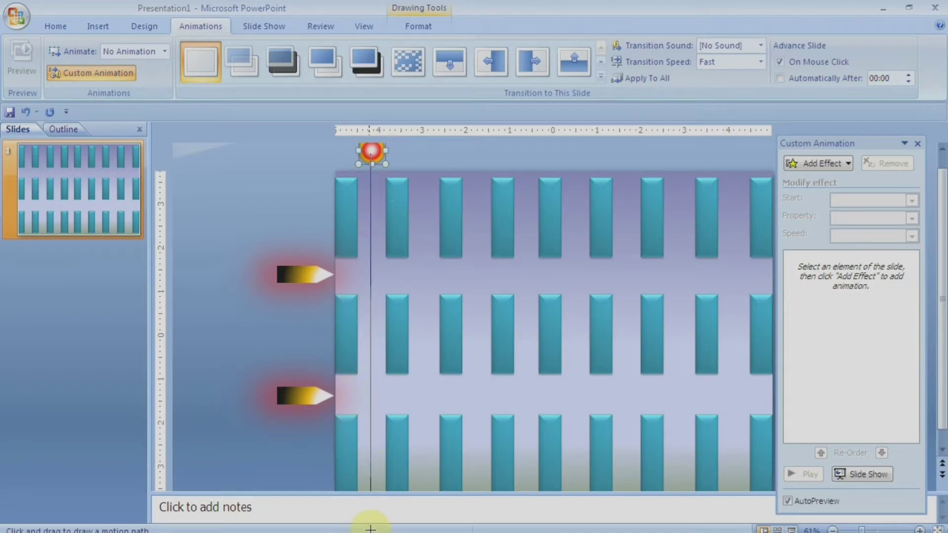
pyautogui.doubleClick(370, 528)
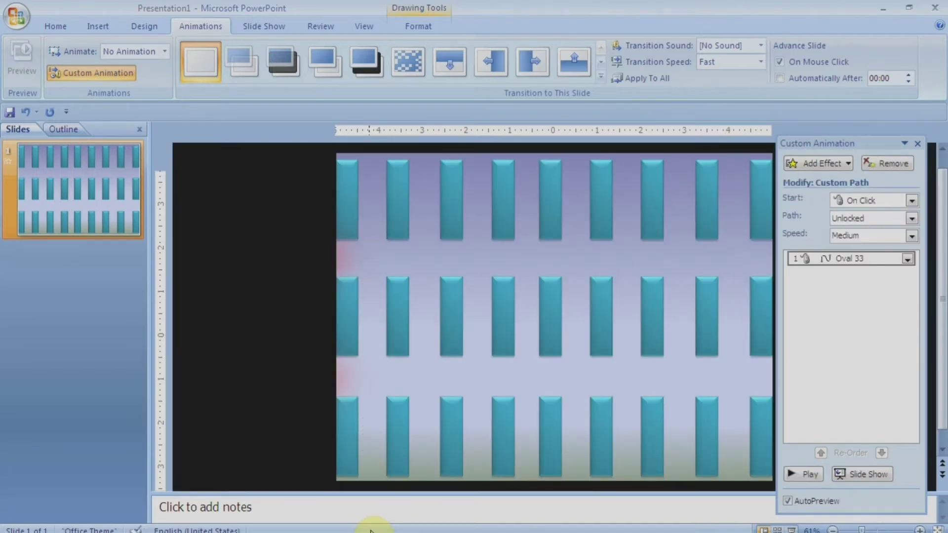
# Set the ball's motion path to start With Previous and turn off its smooth start and smooth end
pyautogui.click(821, 259)
pyautogui.rightClick(820, 259)
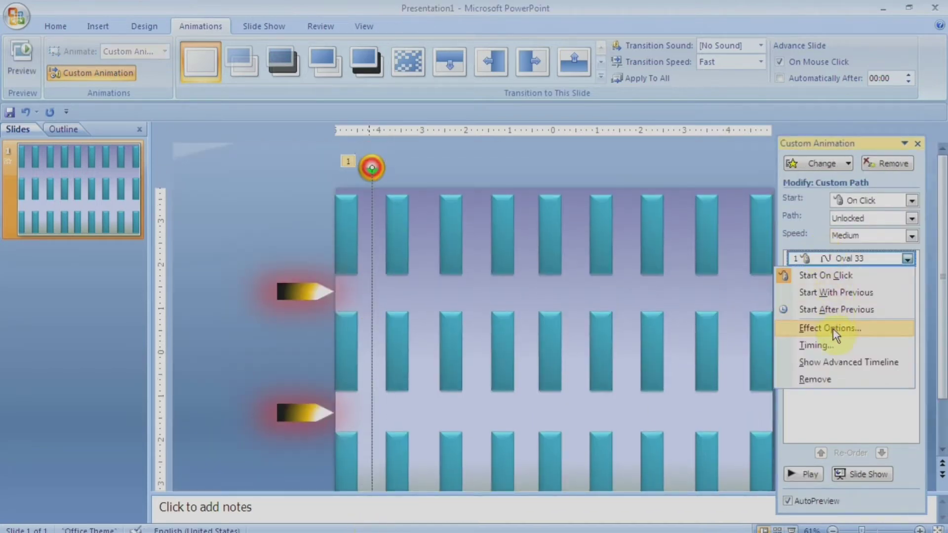
pyautogui.click(829, 345)
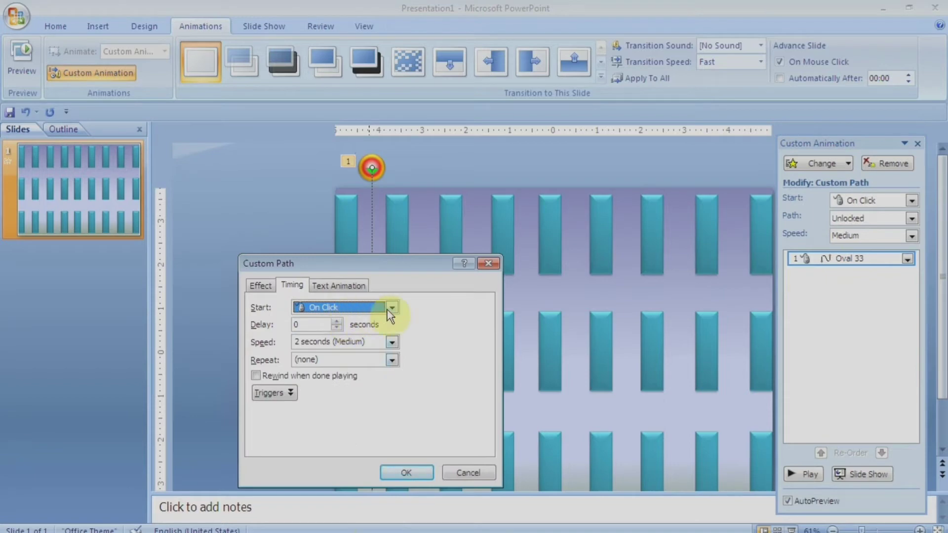
pyautogui.click(392, 307)
pyautogui.click(345, 330)
pyautogui.click(260, 285)
pyautogui.click(402, 338)
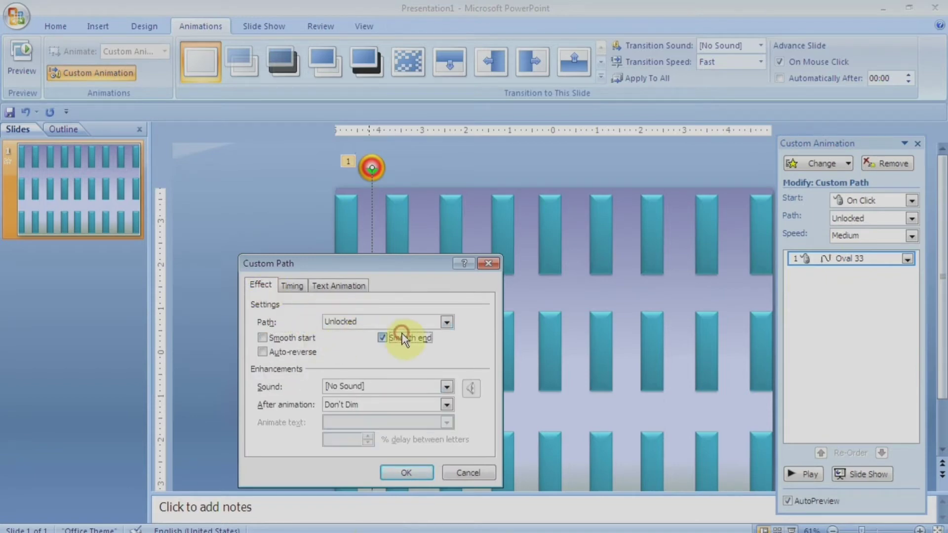
# Set the ball's path speed to 5 seconds (Very Slow) and its repeat to Until End of Slide
pyautogui.click(292, 285)
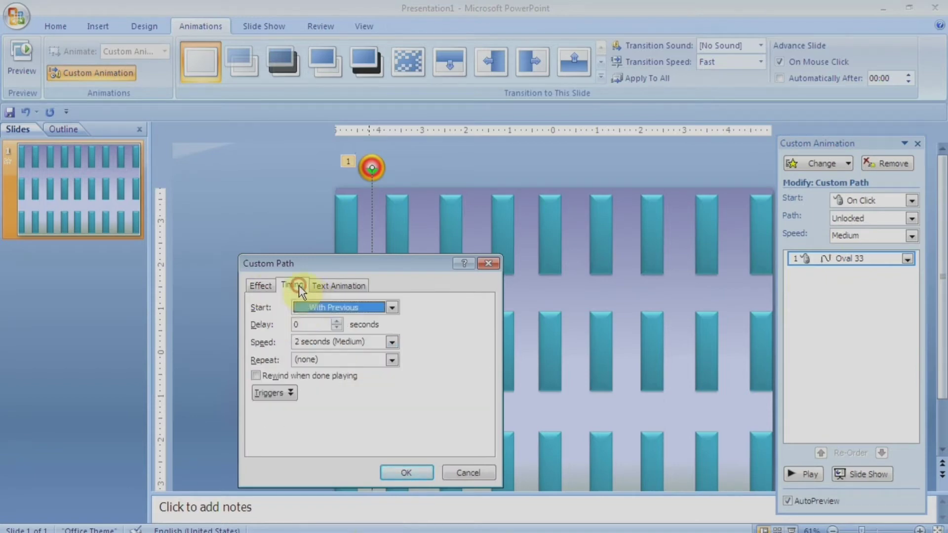
pyautogui.click(390, 345)
pyautogui.click(336, 357)
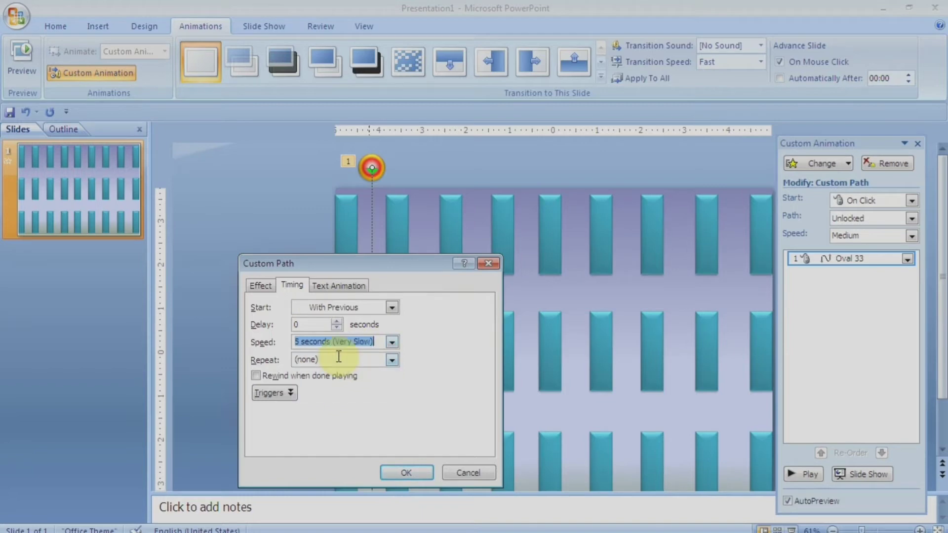
pyautogui.click(389, 361)
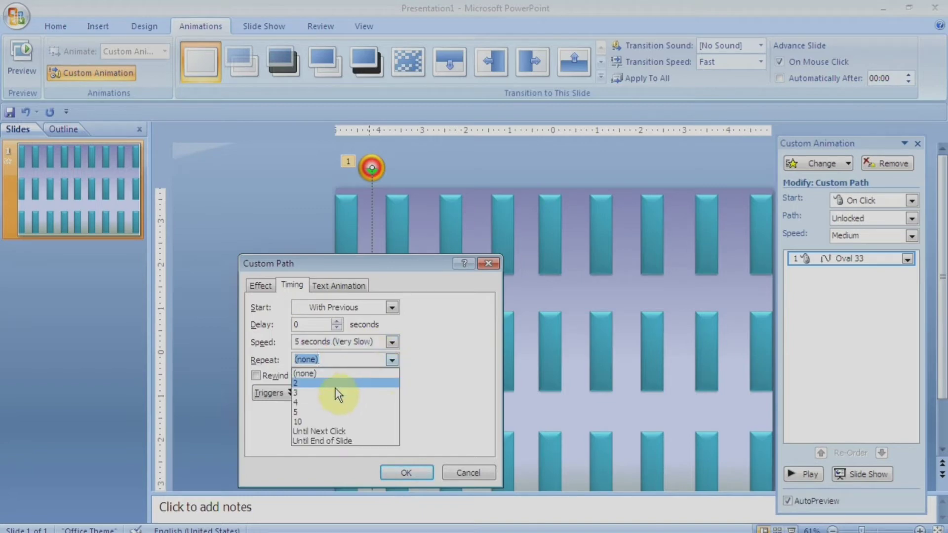
pyautogui.click(339, 441)
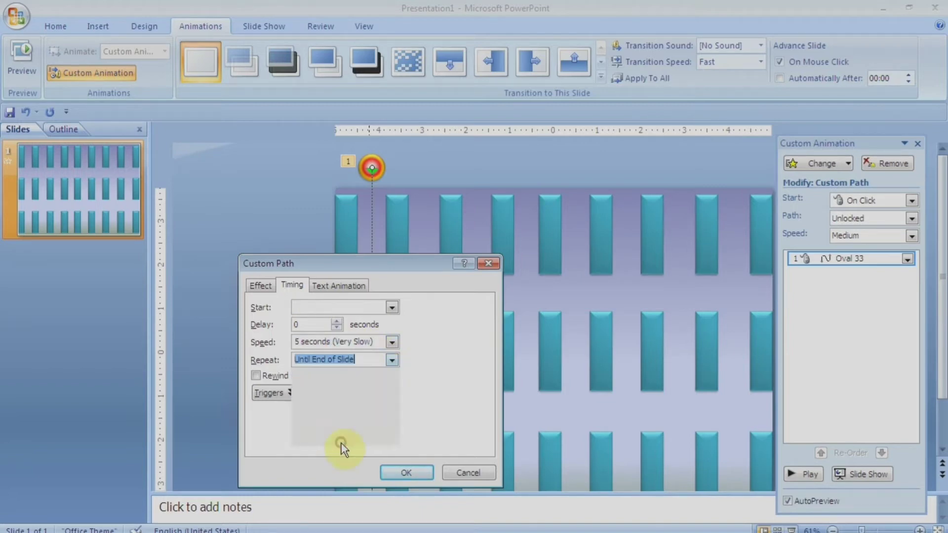
pyautogui.click(401, 472)
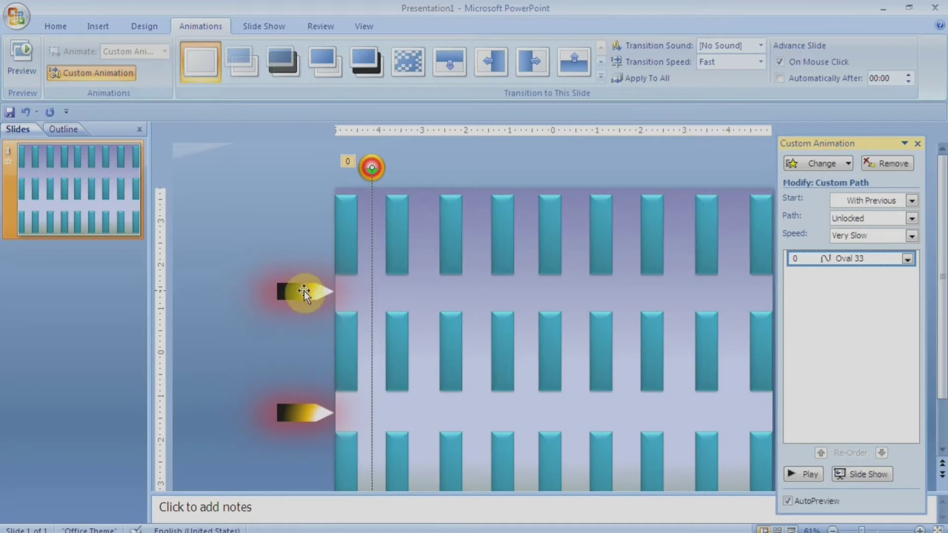
pyautogui.click(304, 291)
pyautogui.click(819, 163)
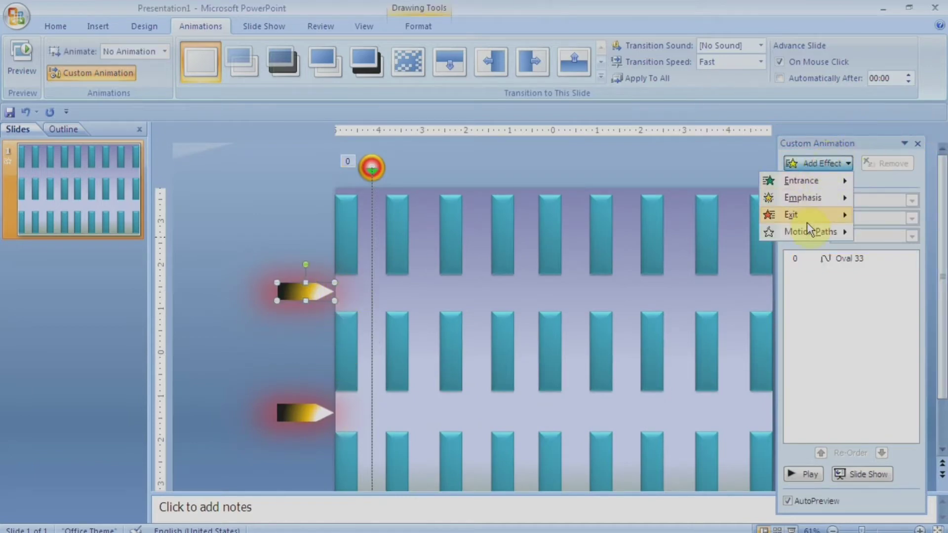
pyautogui.moveTo(809, 231)
pyautogui.moveTo(654, 374)
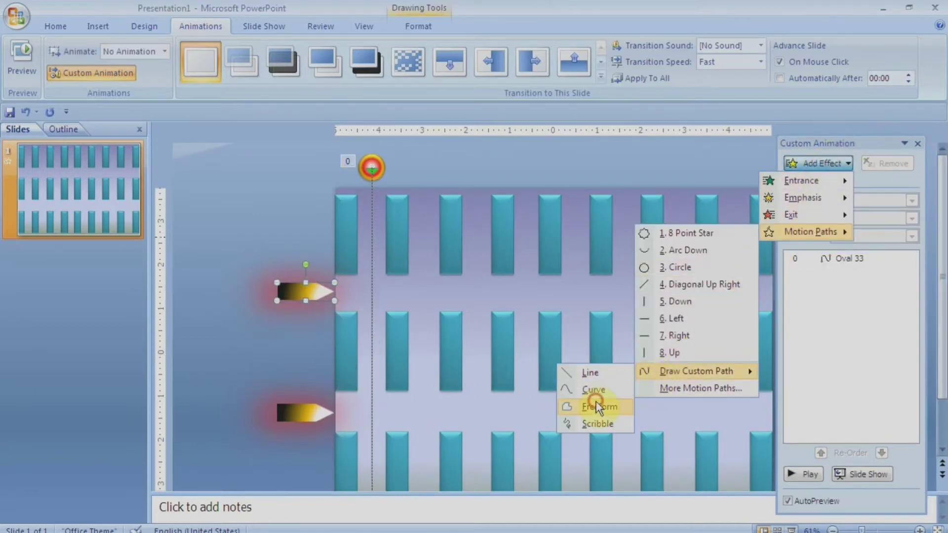
pyautogui.click(596, 402)
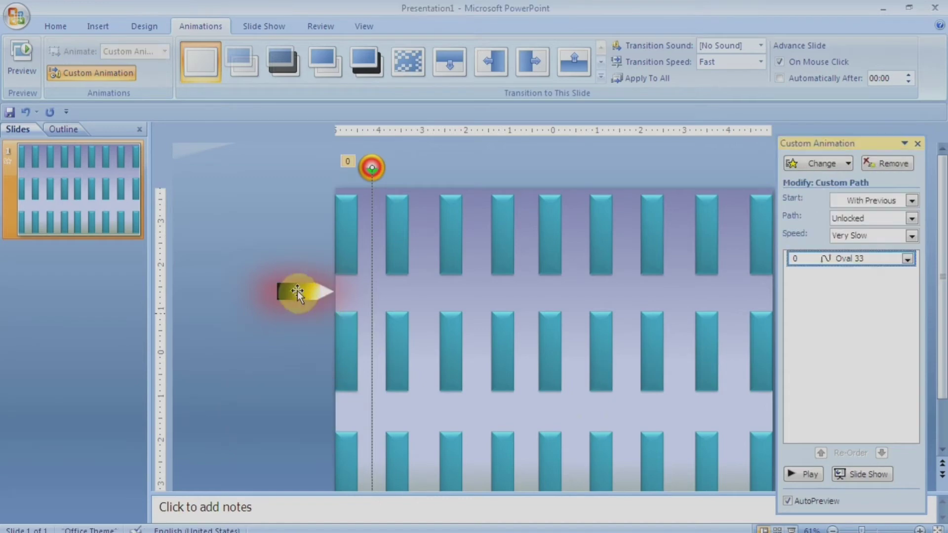
# Give the upper pentagon a custom Freeform motion path running horizontally through the gap between the first two rows and past the slide's right edge
pyautogui.click(298, 291)
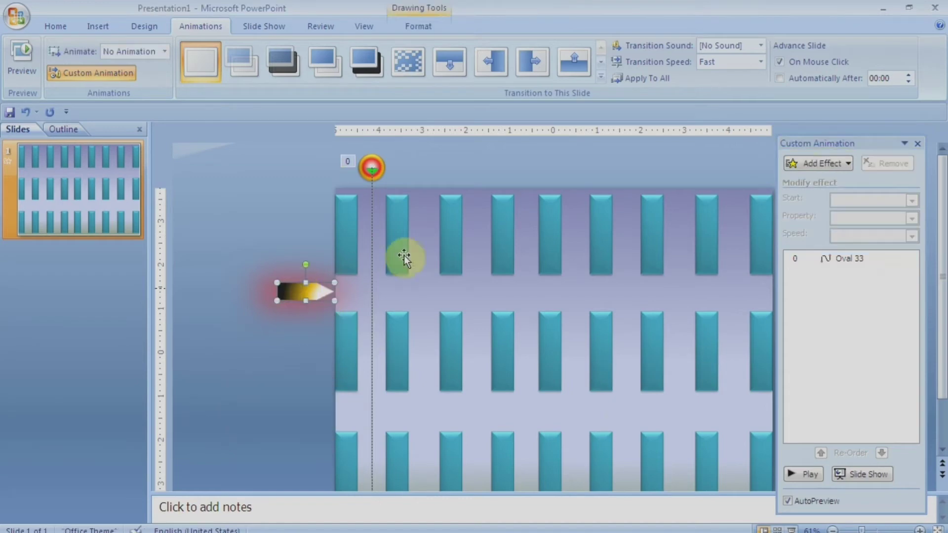
pyautogui.click(818, 162)
pyautogui.moveTo(765, 232)
pyautogui.moveTo(664, 372)
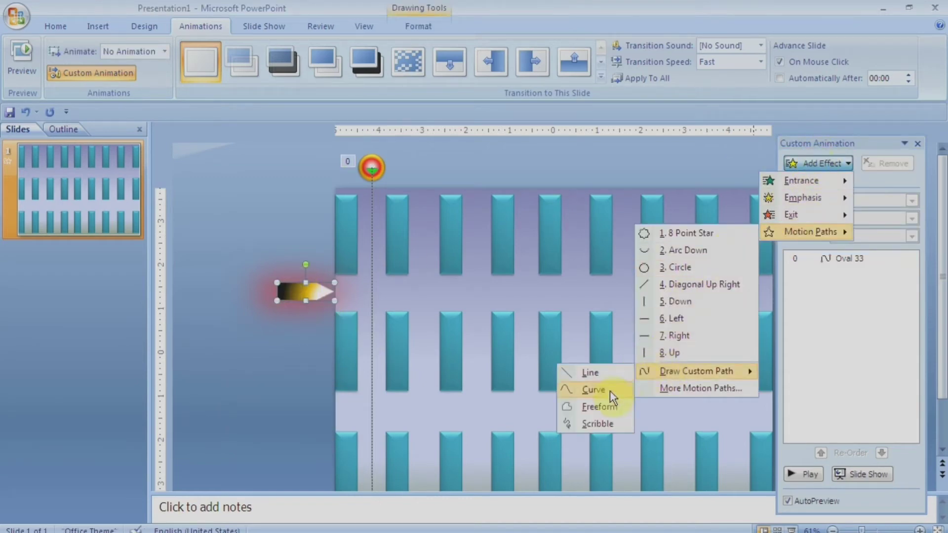
pyautogui.click(597, 410)
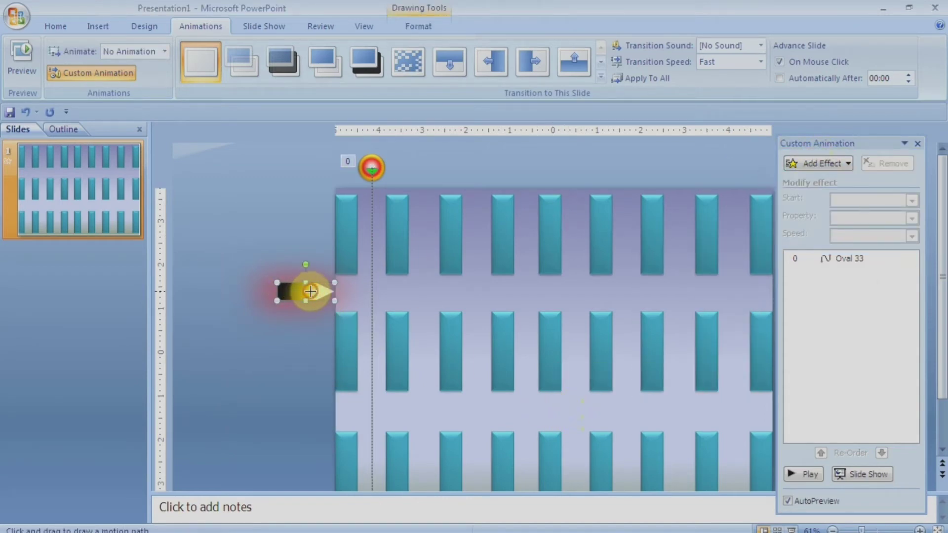
pyautogui.moveTo(310, 292); pyautogui.dragTo(818, 293)
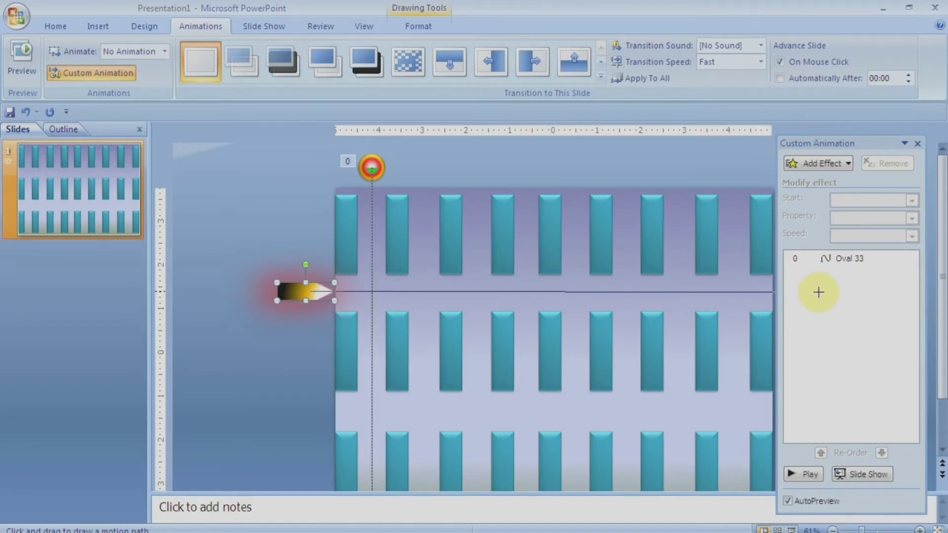
pyautogui.doubleClick(818, 291)
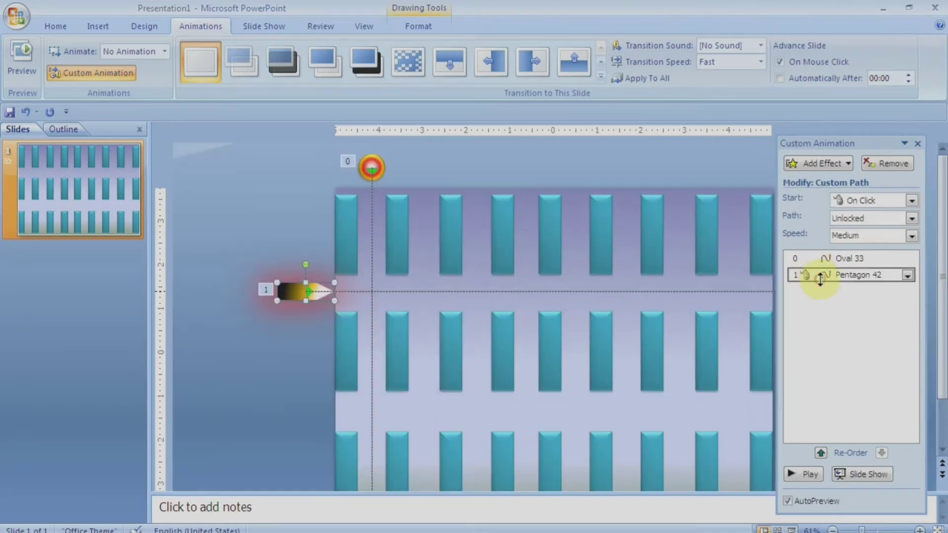
# Set the pentagon's motion path speed to 10 seconds and its repeat to Until End of Slide
pyautogui.rightClick(820, 280)
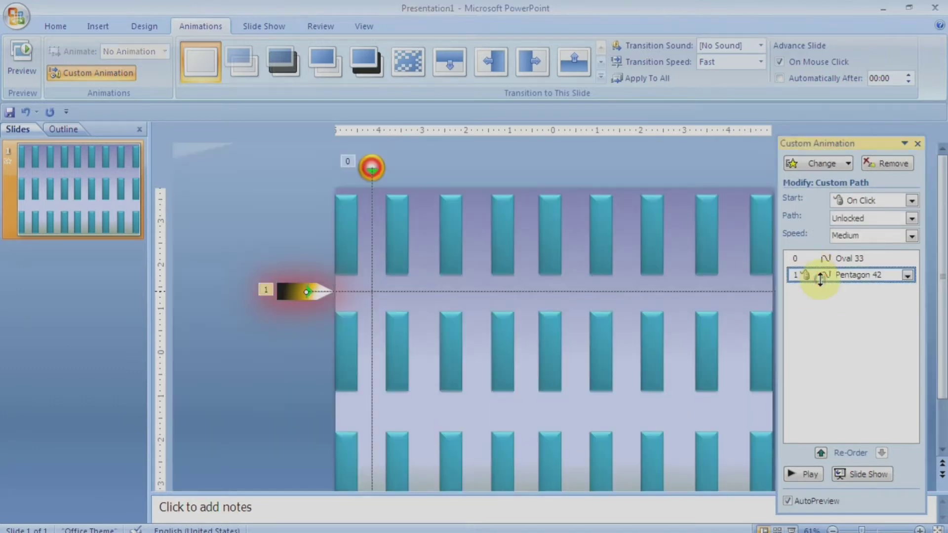
pyautogui.click(851, 236)
pyautogui.click(804, 308)
pyautogui.rightClick(806, 276)
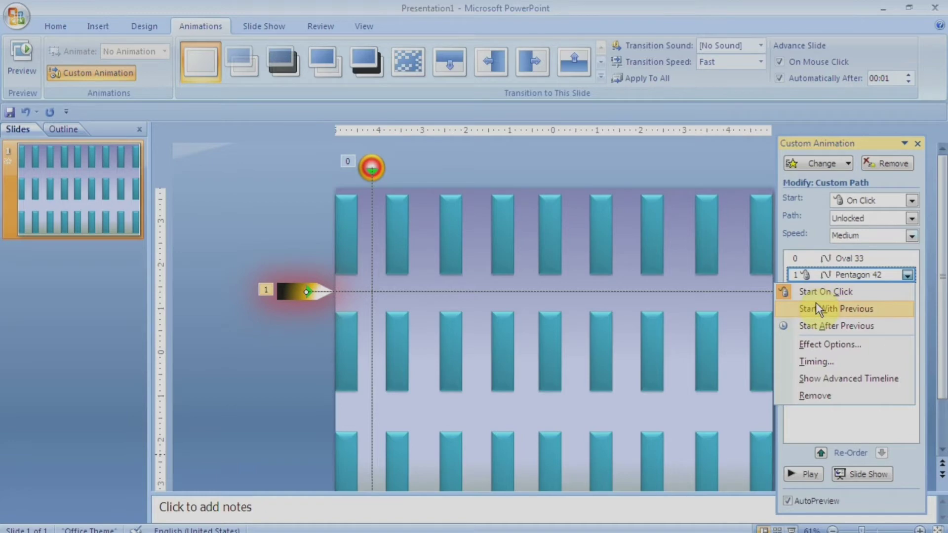
pyautogui.click(820, 356)
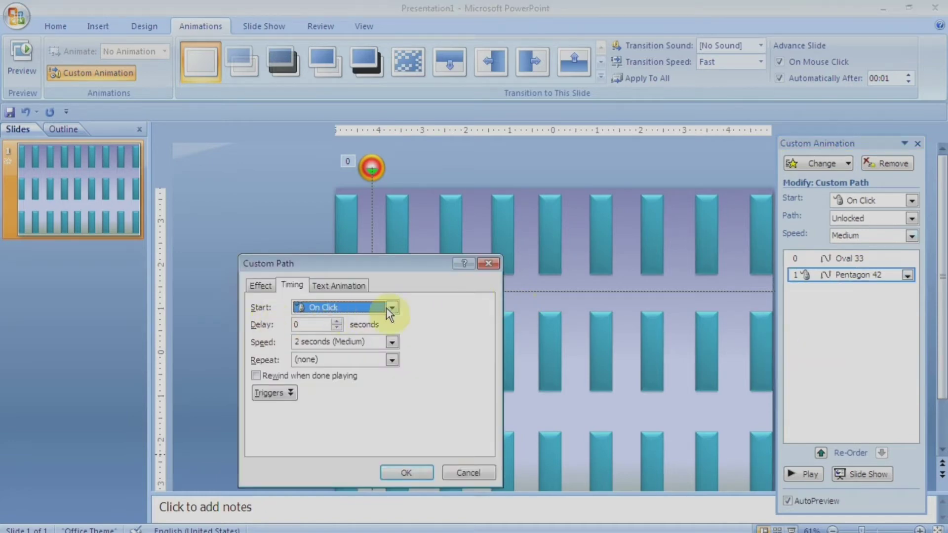
pyautogui.click(376, 338)
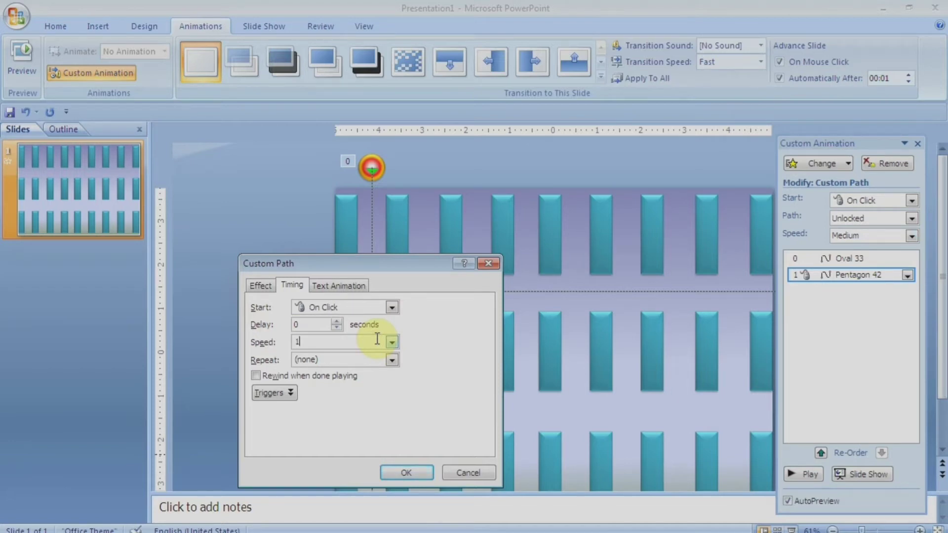
pyautogui.click(392, 360)
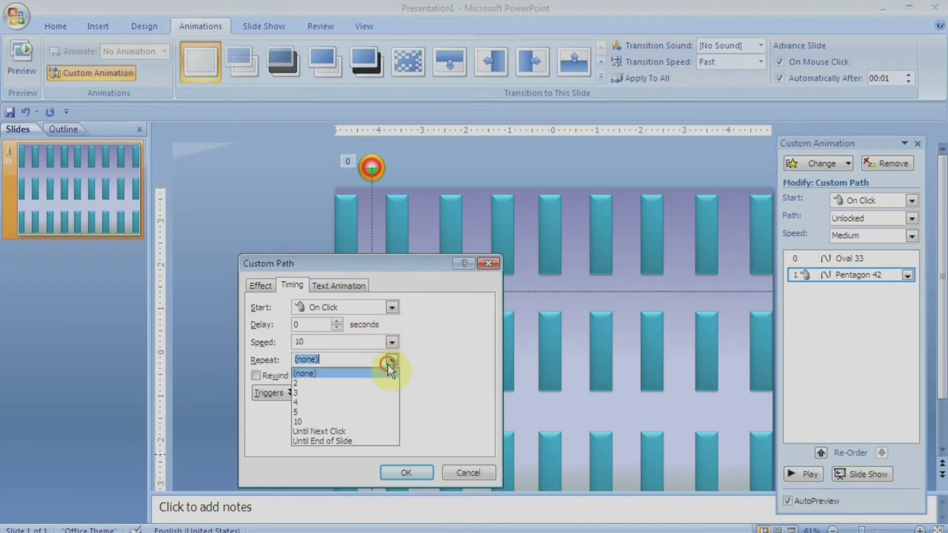
pyautogui.click(304, 438)
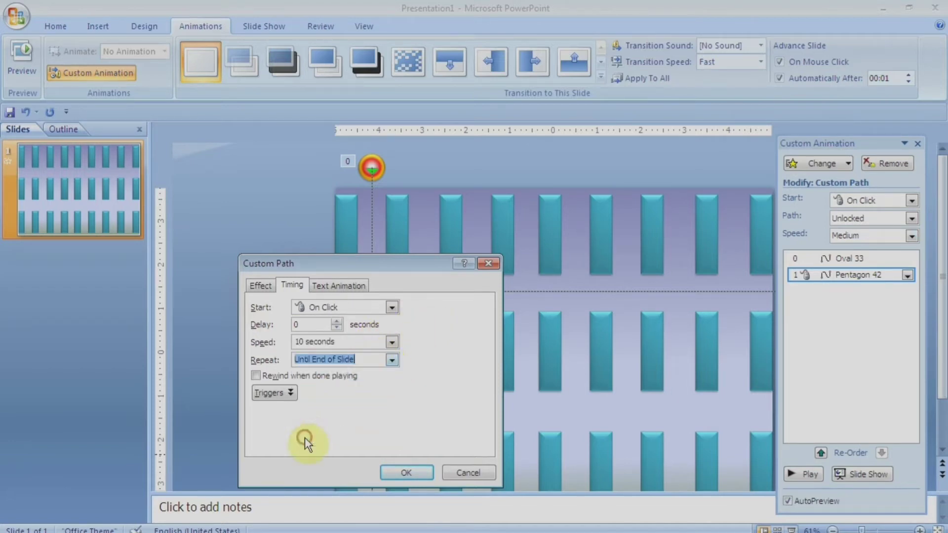
pyautogui.click(408, 473)
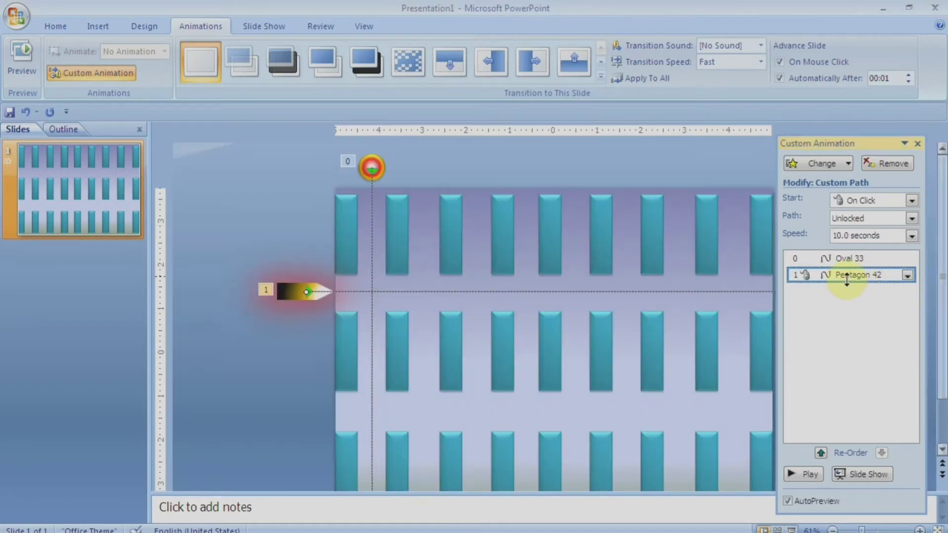
# Set the pentagon's motion path to start With Previous and preview the slide's animations
pyautogui.rightClick(846, 278)
pyautogui.click(846, 307)
pyautogui.click(805, 475)
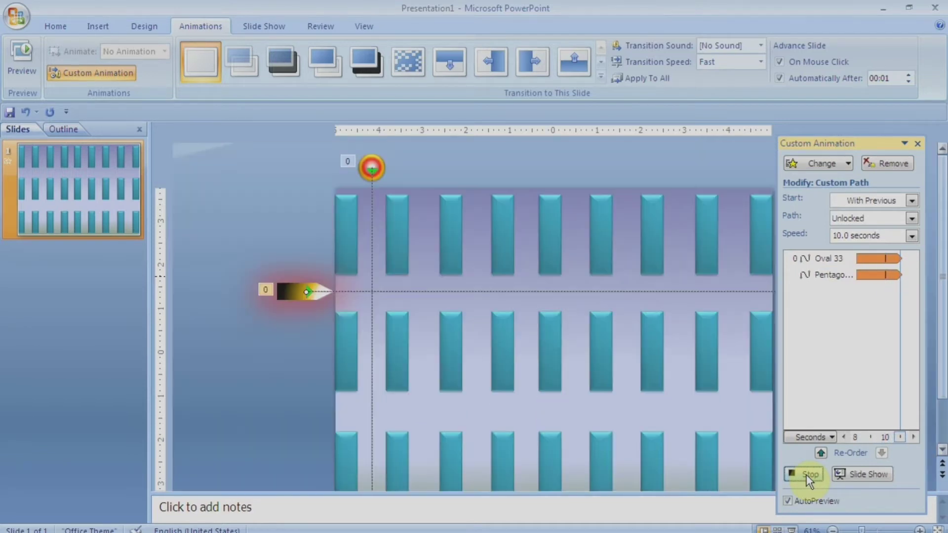
# Set the pentagon's motion path speed to 15 seconds
pyautogui.click(911, 236)
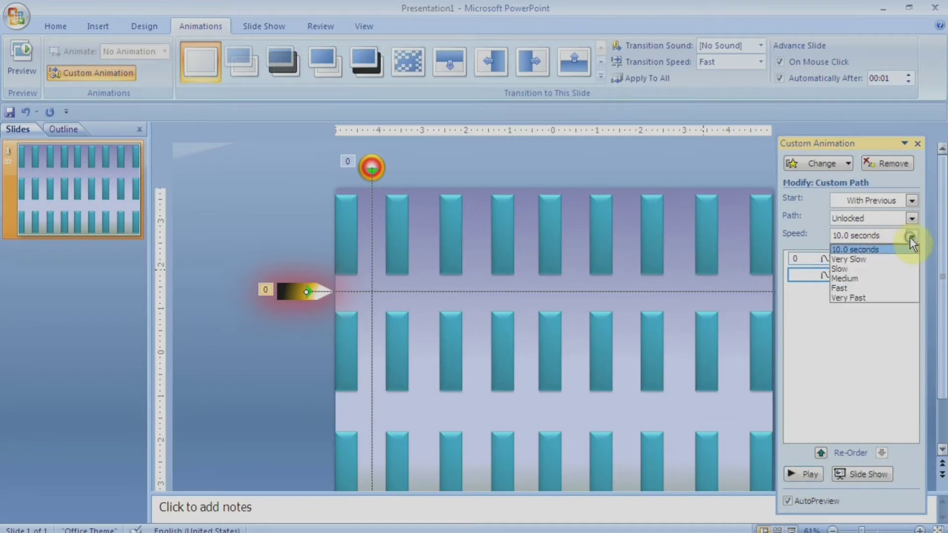
pyautogui.click(913, 235)
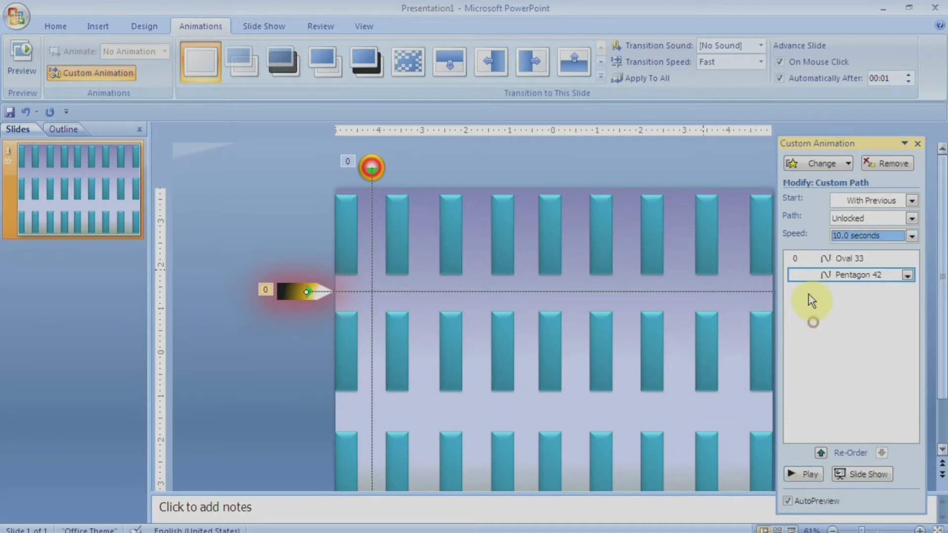
pyautogui.rightClick(808, 277)
pyautogui.click(815, 360)
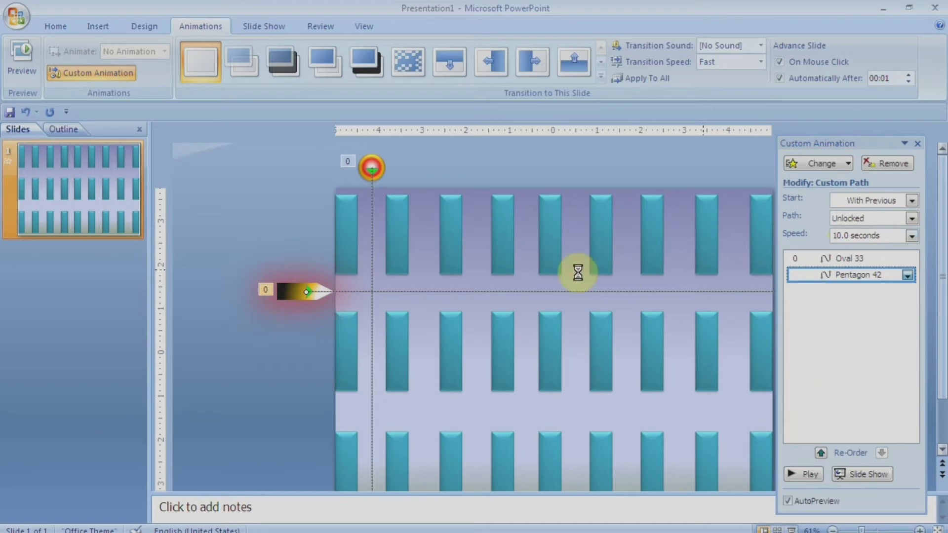
pyautogui.click(366, 345)
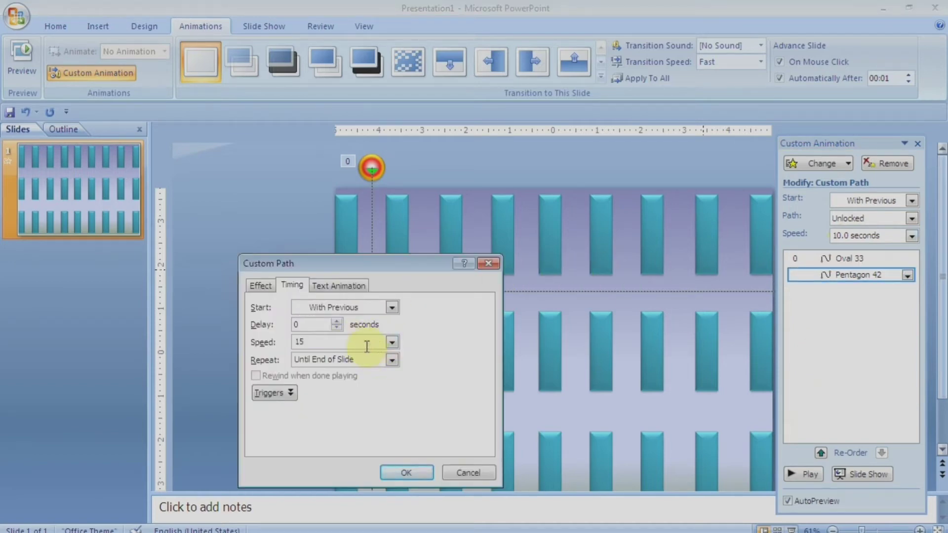
pyautogui.click(403, 472)
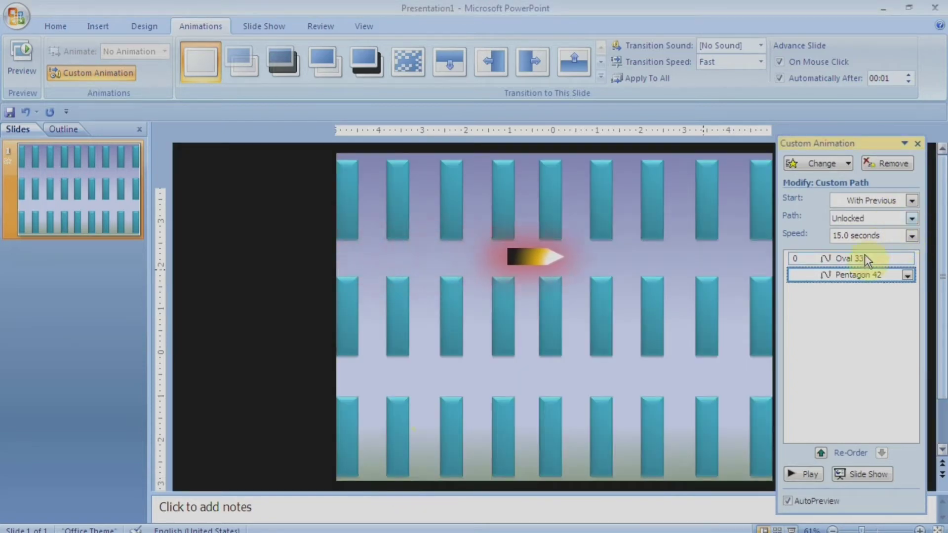
# Turn off smooth start for the pentagon's motion path and preview the slide's animations
pyautogui.click(824, 272)
pyautogui.rightClick(824, 272)
pyautogui.click(823, 357)
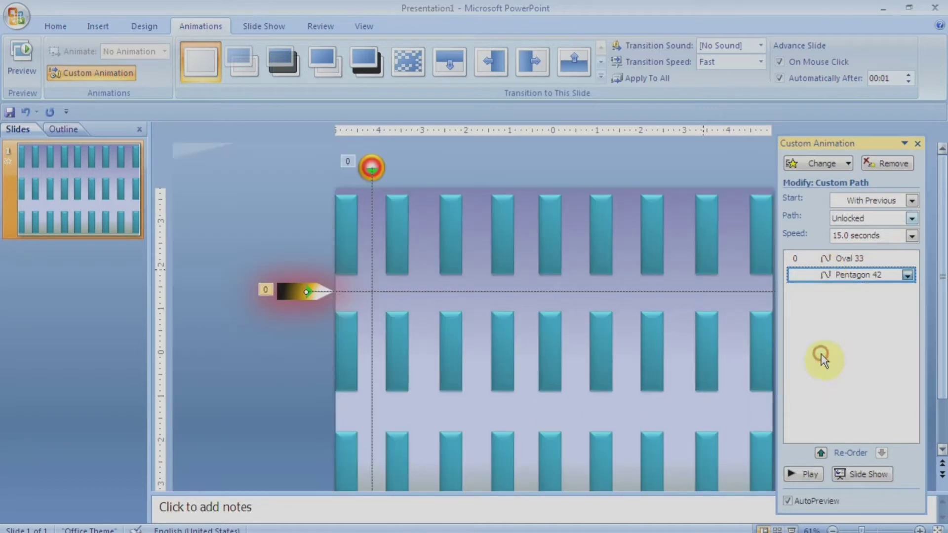
pyautogui.click(268, 284)
pyautogui.click(276, 338)
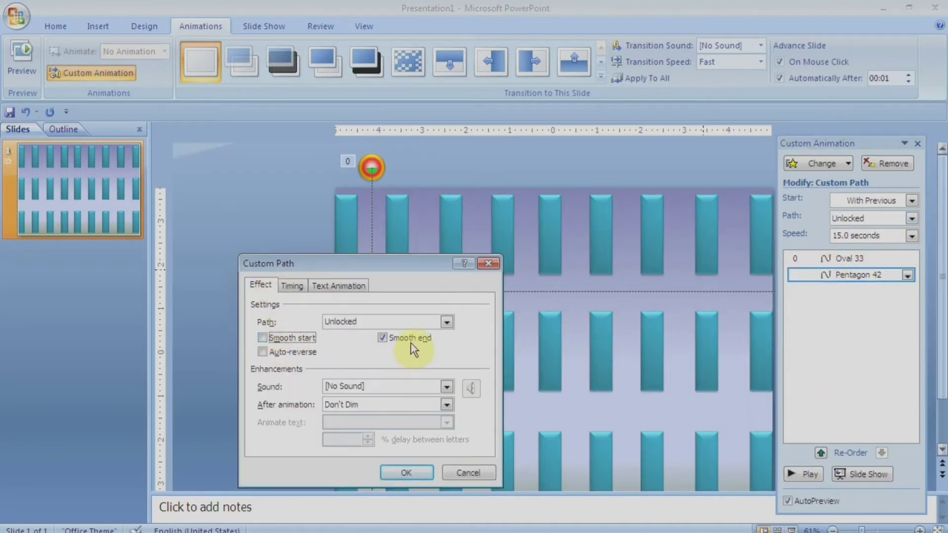
pyautogui.click(293, 285)
pyautogui.click(410, 471)
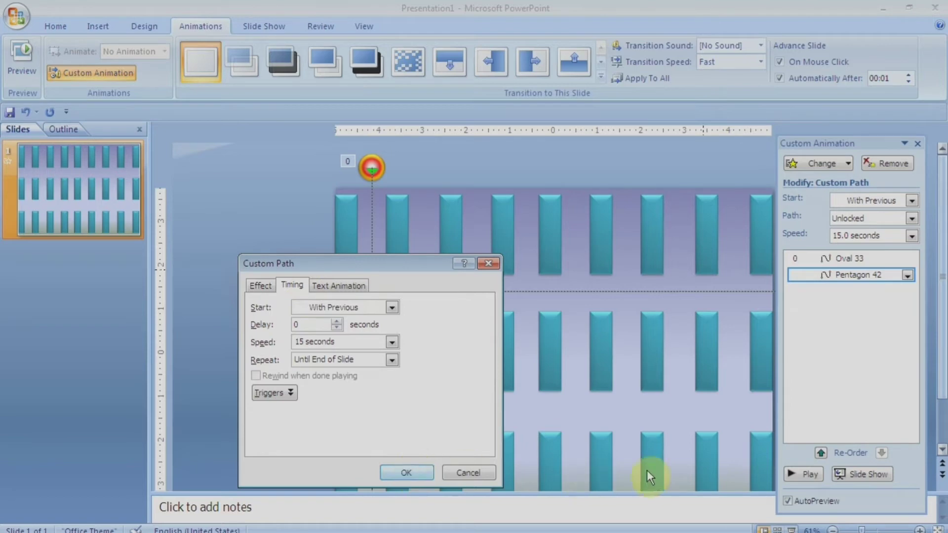
pyautogui.click(802, 473)
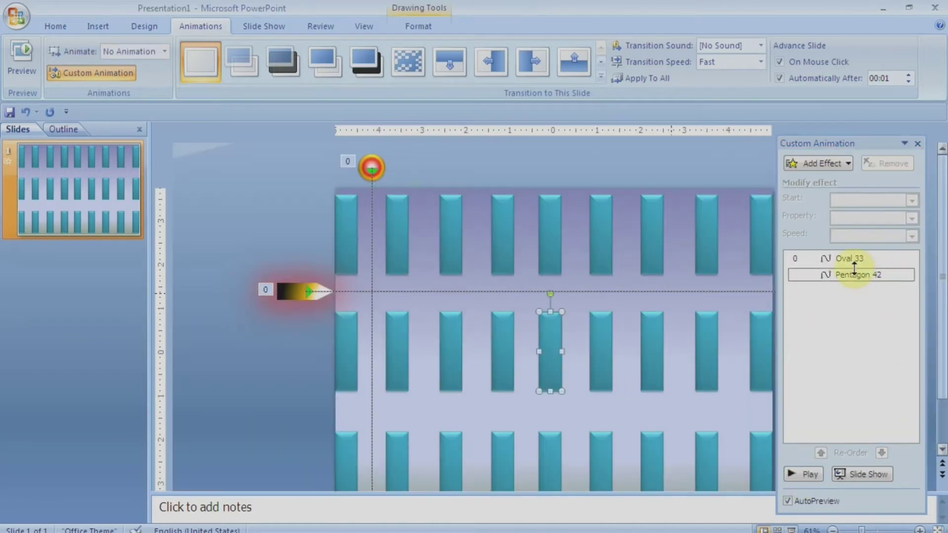
# Set the ball's motion path speed to 6 seconds and preview the slide's animations
pyautogui.click(853, 258)
pyautogui.rightClick(853, 258)
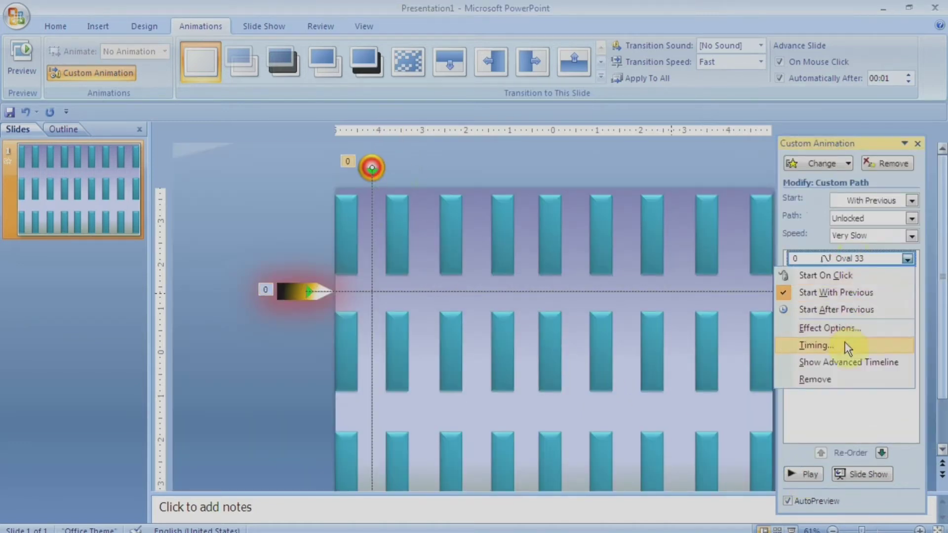
pyautogui.click(846, 345)
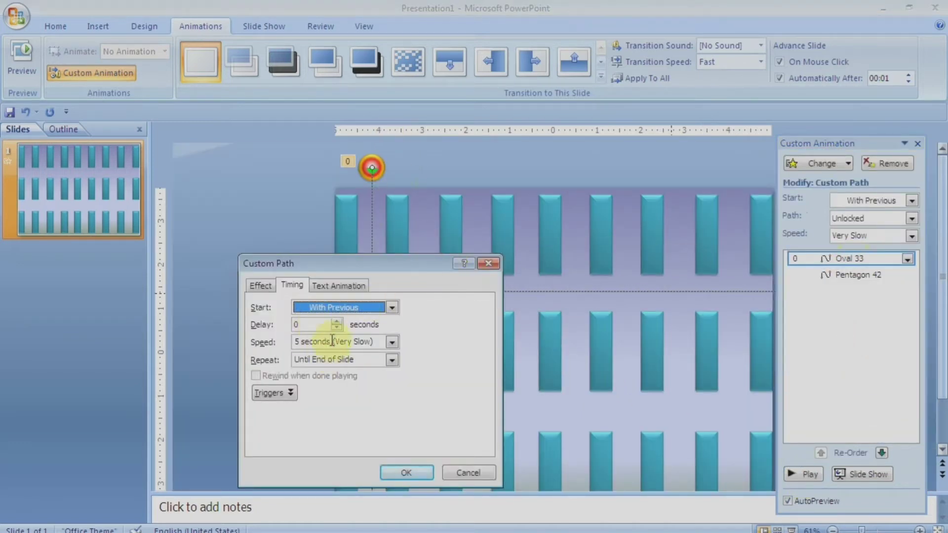
pyautogui.click(332, 341)
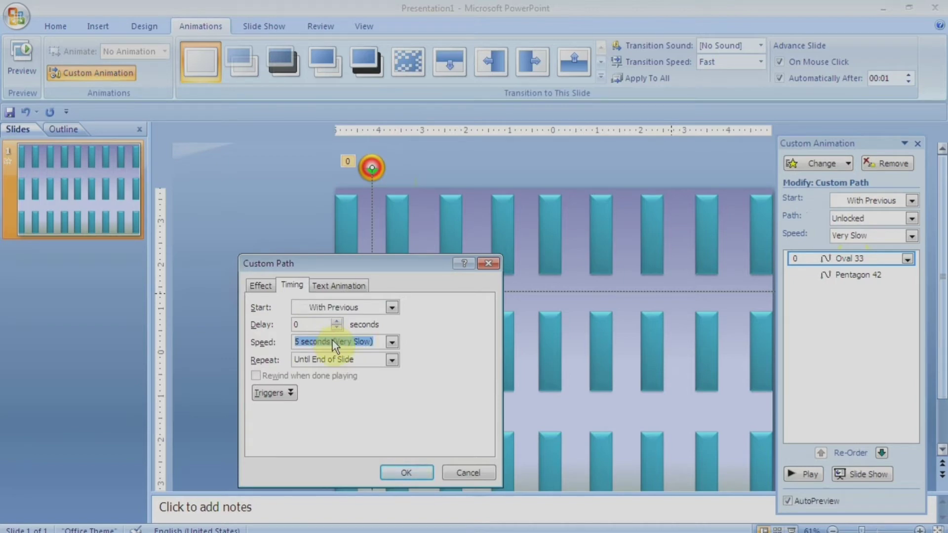
pyautogui.press('Right')
pyautogui.click(404, 473)
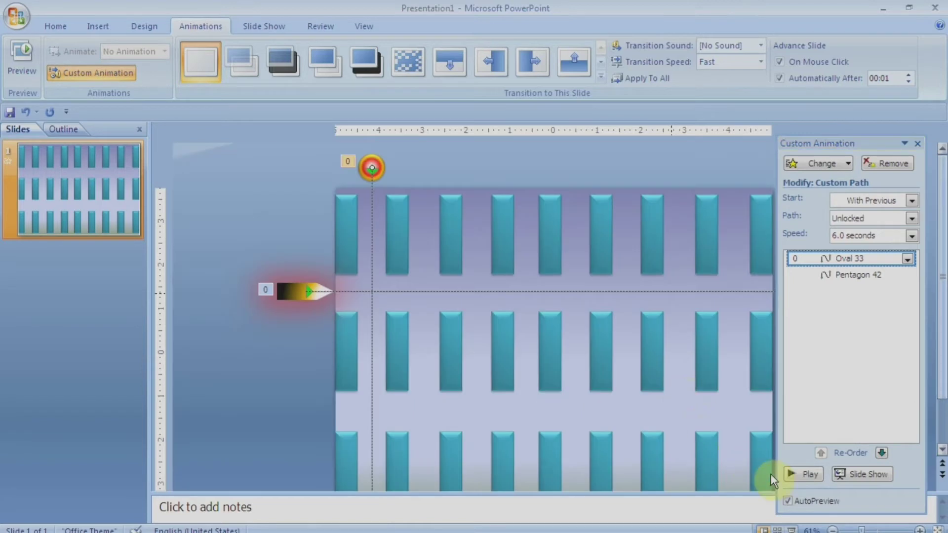
pyautogui.click(790, 473)
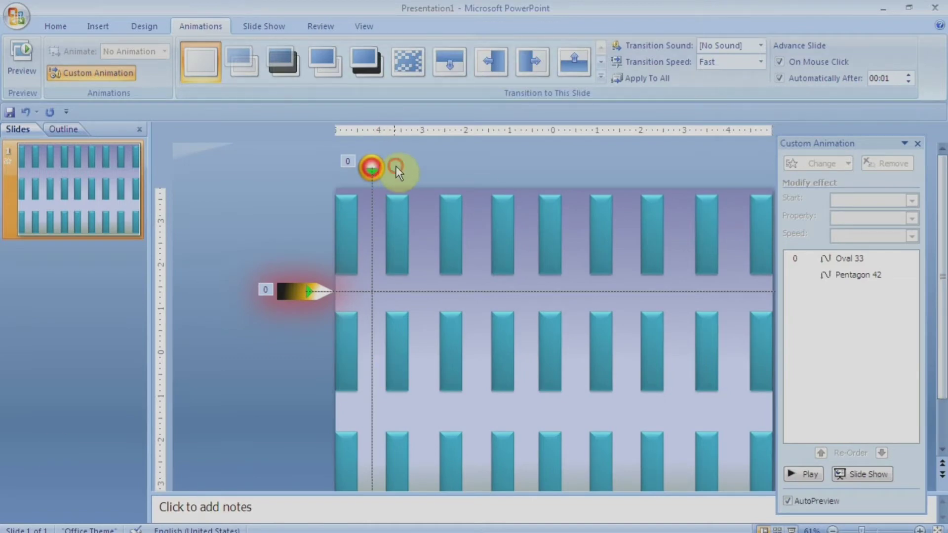
# Duplicate the ball with its motion path and align the copy level with the original, above the second gap between the bars
pyautogui.click(380, 165)
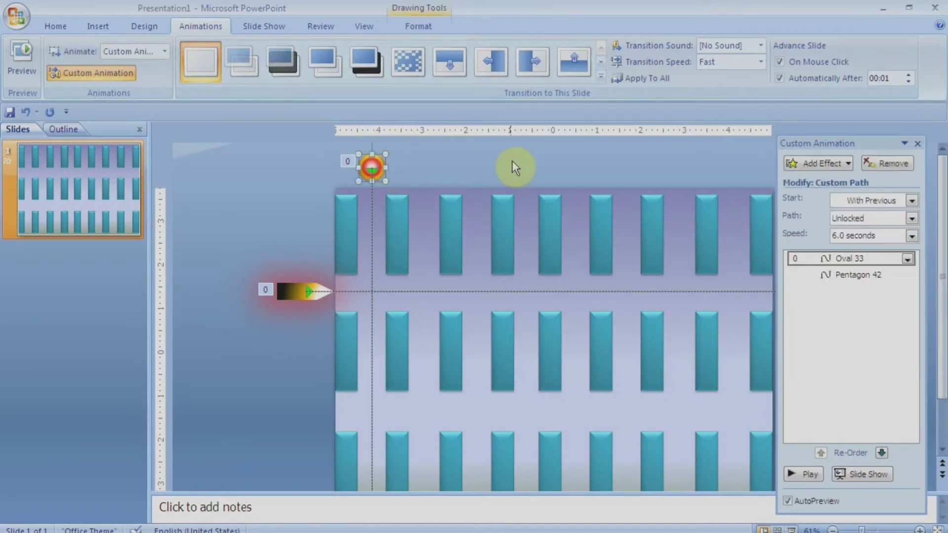
pyautogui.hotkey('ctrl', 'd')
pyautogui.press('Left')
pyautogui.press('Up')
pyautogui.press('Left')
pyautogui.press('Up')
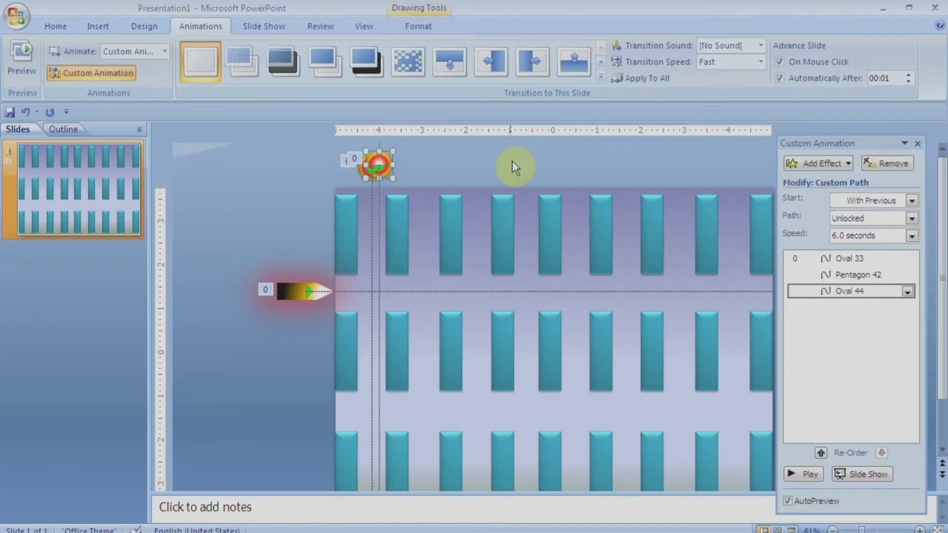
pyautogui.press('Left')
pyautogui.press('Right')
pyautogui.press('Right')
pyautogui.press('Right')
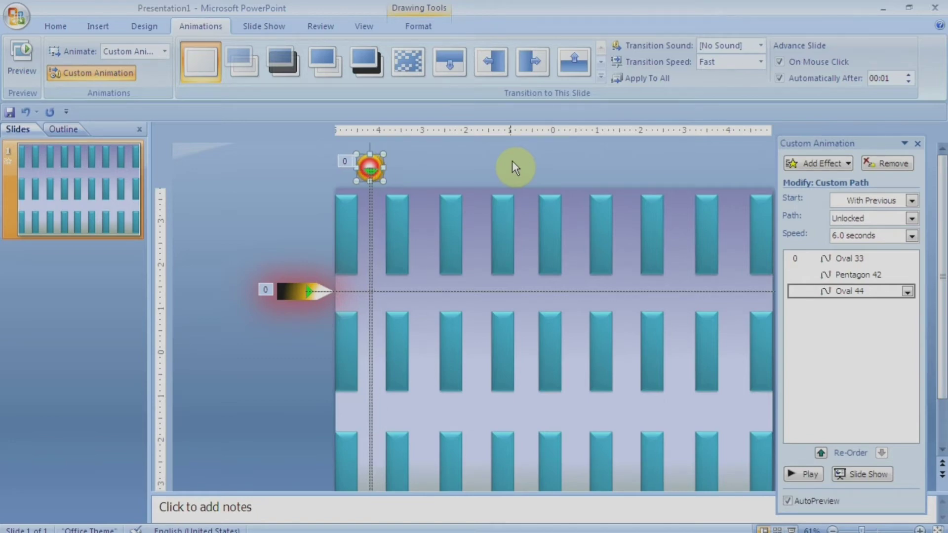
pyautogui.press('Left')
pyautogui.press('Left')
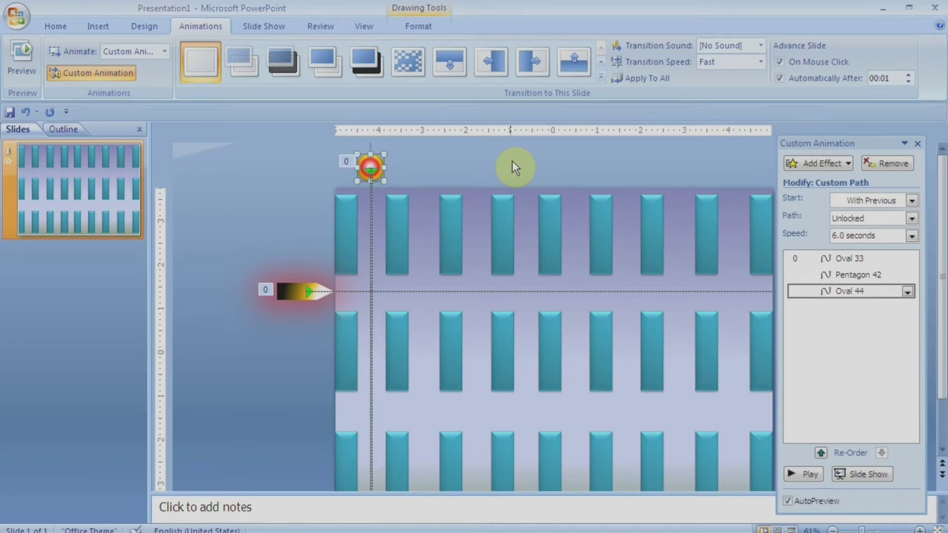
pyautogui.press('Left')
pyautogui.press('Right')
pyautogui.hotkey('ctrl', 'Right')
pyautogui.hotkey('ctrl', 'Down')
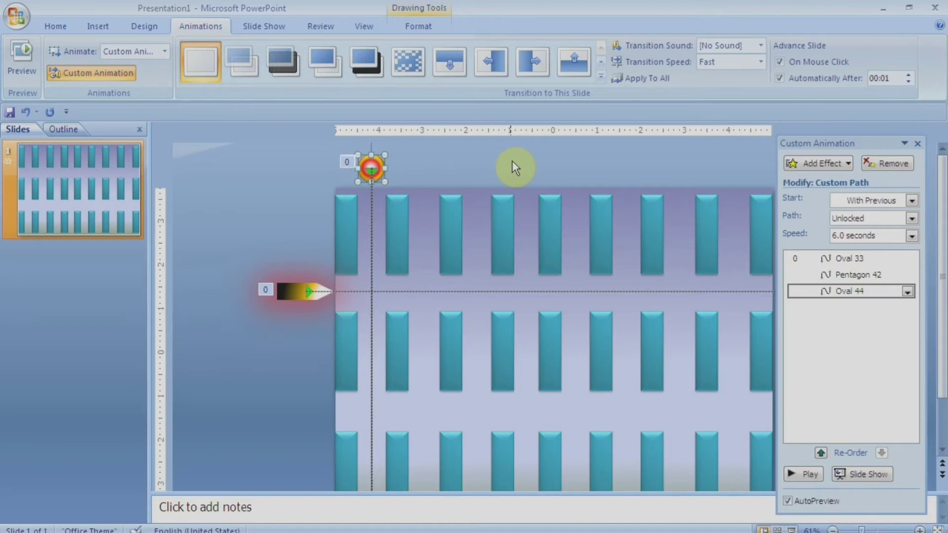
pyautogui.press('Right')
pyautogui.press('Right')
pyautogui.press('Right')
pyautogui.press('Right')
pyautogui.press('Right')
pyautogui.press('Right')
pyautogui.press('Right')
pyautogui.press('Right')
pyautogui.press('Right')
pyautogui.press('Right')
pyautogui.press('Right')
pyautogui.press('Right')
pyautogui.press('Right')
pyautogui.press('Right')
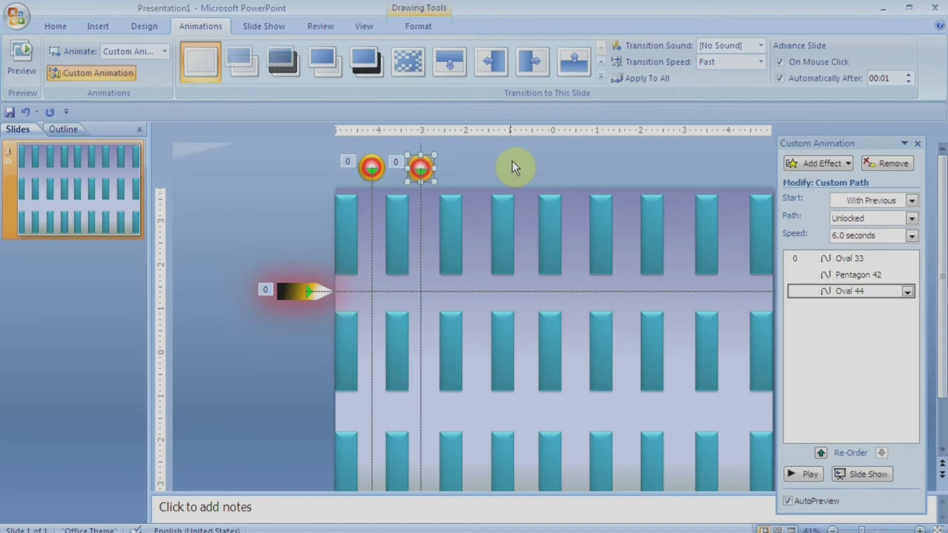
pyautogui.press('Right')
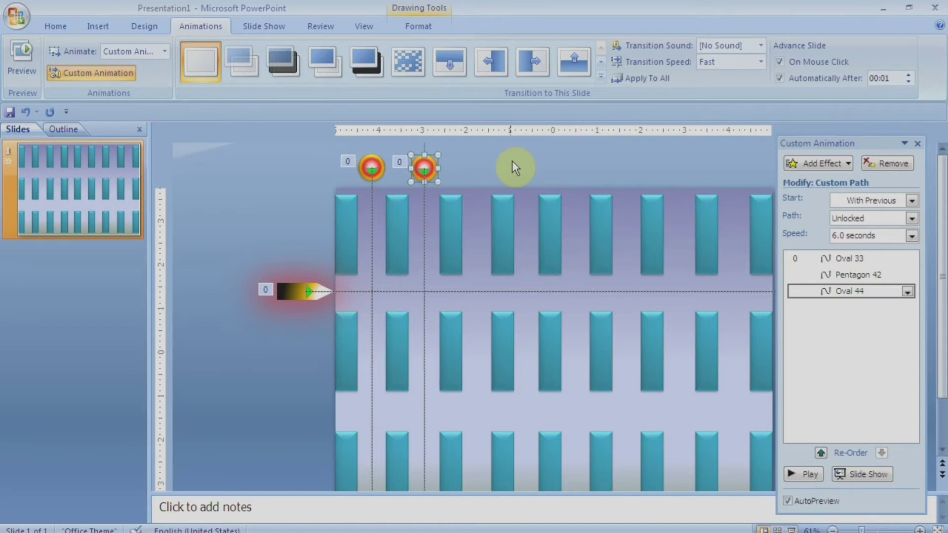
# Duplicate the second ball with its motion path and align the copy above the third gap between the bars
pyautogui.hotkey('ctrl', 'd')
pyautogui.press('Up')
pyautogui.press('Up')
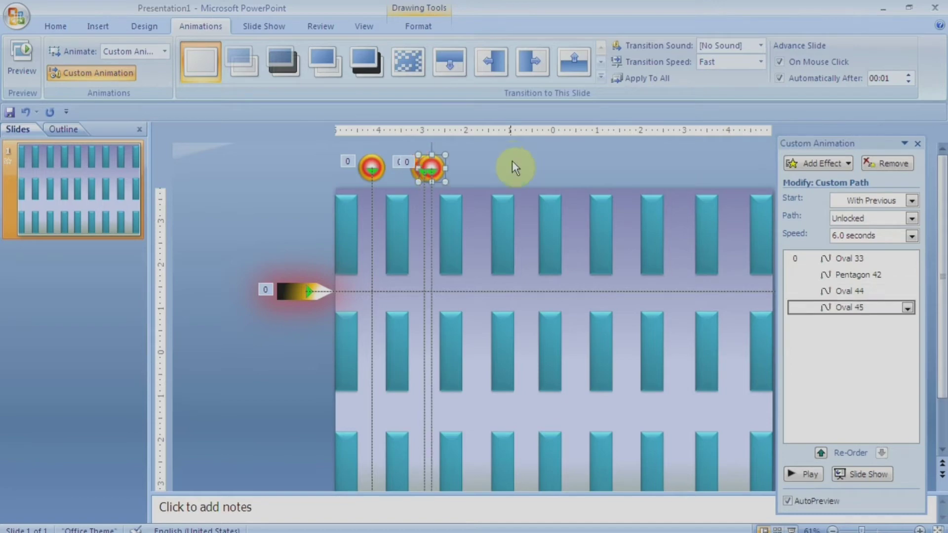
pyautogui.press('Left')
pyautogui.press('Left')
pyautogui.press('Right')
pyautogui.press('Right')
pyautogui.press('Right')
pyautogui.press('Right')
pyautogui.press('Right')
pyautogui.press('Right')
pyautogui.press('Right')
pyautogui.press('Right')
pyautogui.press('Right')
pyautogui.press('Right')
pyautogui.press('Right')
pyautogui.press('Right')
pyautogui.press('Right')
pyautogui.press('Right')
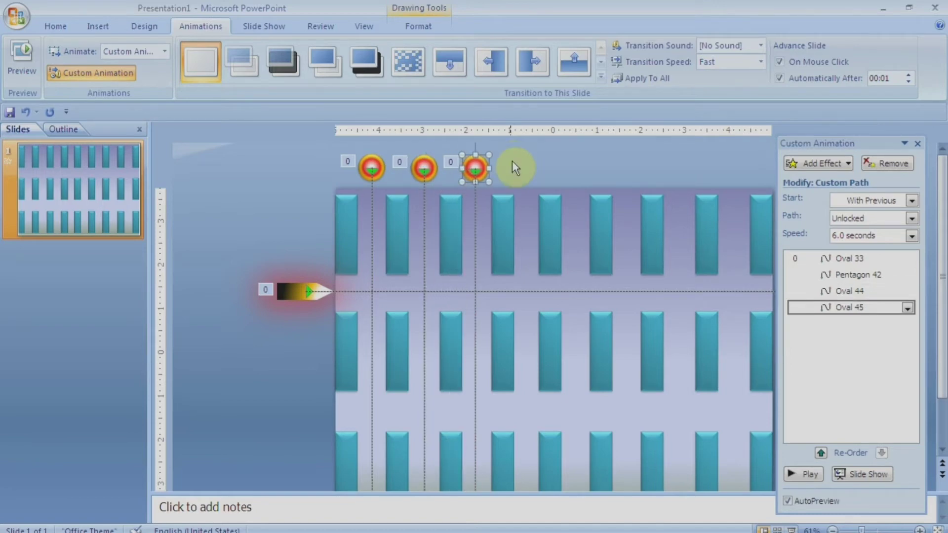
# Duplicate the three balls together with their motion paths and align the copies above the fourth, fifth and sixth gaps
pyautogui.moveTo(317, 148); pyautogui.dragTo(558, 212)
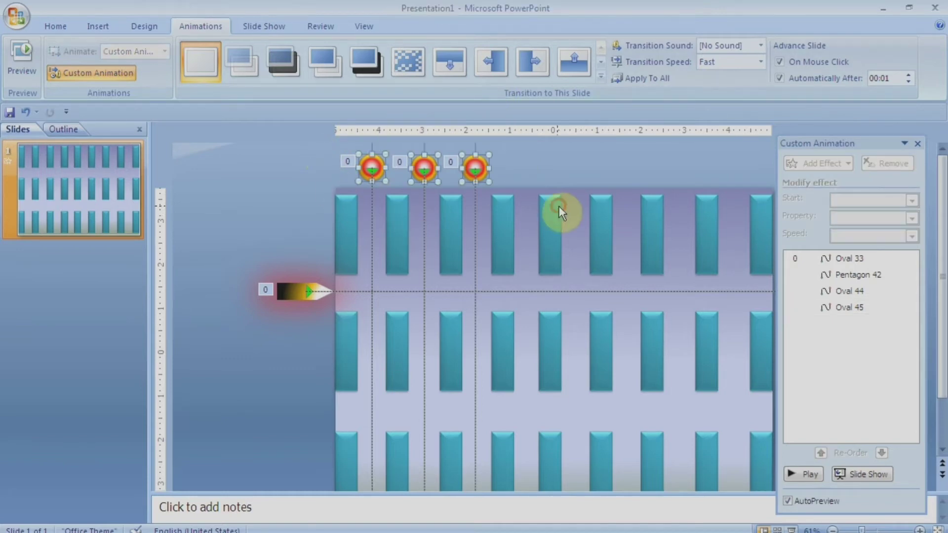
pyautogui.press('Delete')
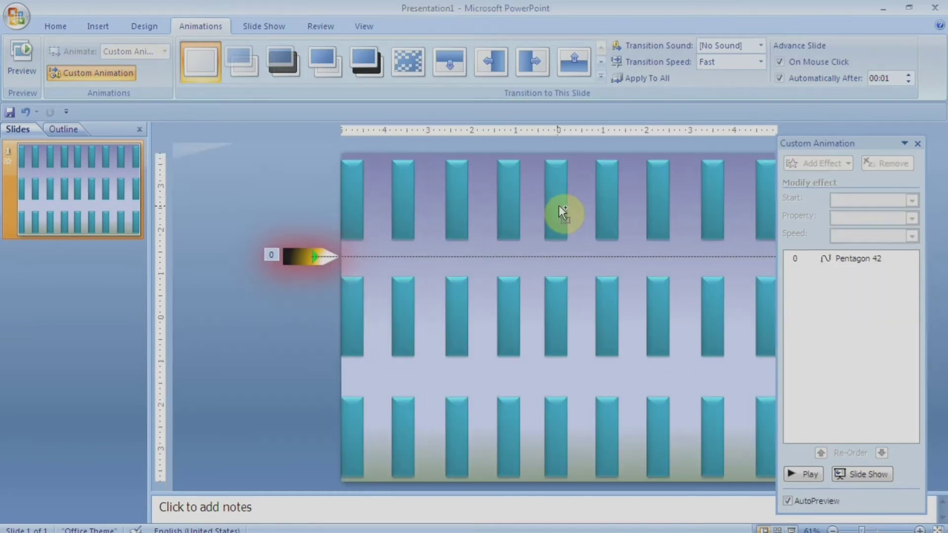
pyautogui.hotkey('ctrl', 'z')
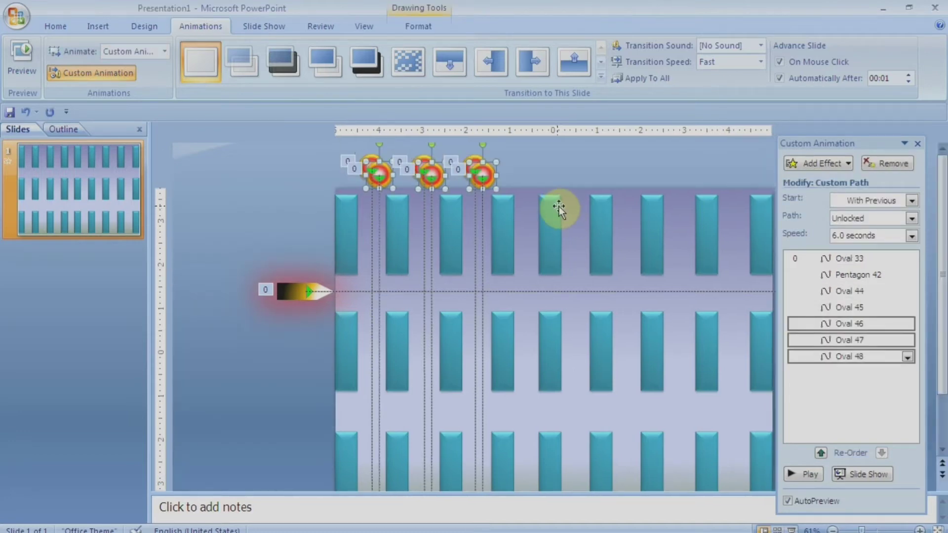
pyautogui.press('Left')
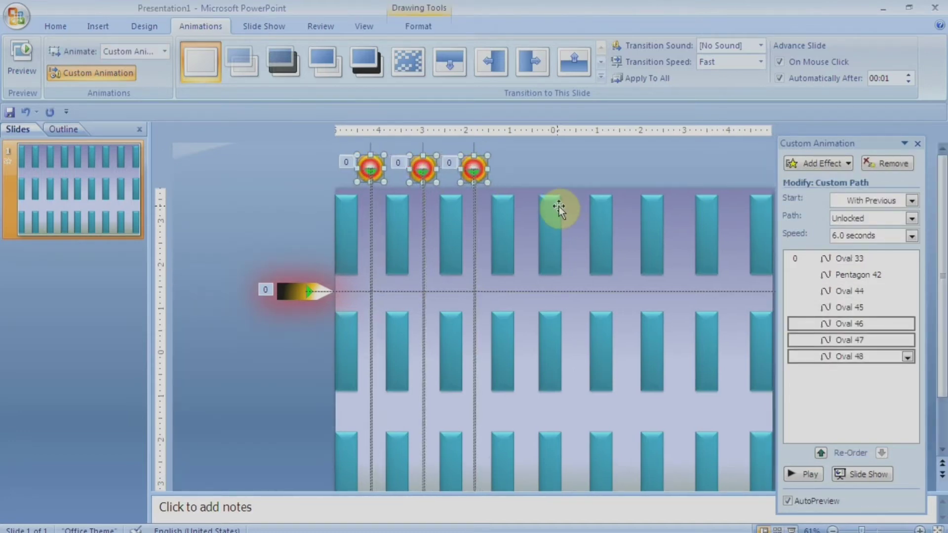
pyautogui.press('Up')
pyautogui.press('Left')
pyautogui.press('Right')
pyautogui.press('Right')
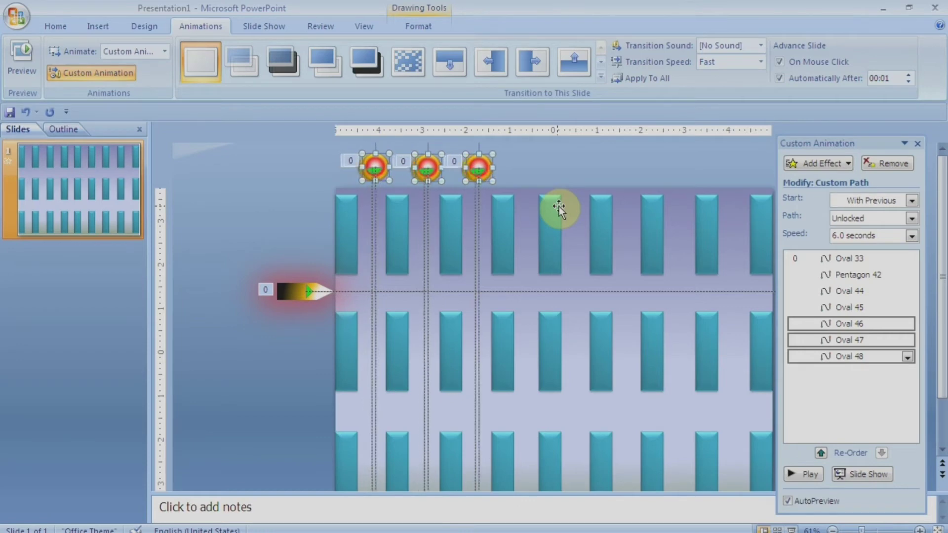
pyautogui.press('Right')
pyautogui.press('Right')
pyautogui.press('Right')
pyautogui.press('Right')
pyautogui.press('Right')
pyautogui.press('Right')
pyautogui.press('Right')
pyautogui.press('Right')
pyautogui.press('Right')
pyautogui.press('Right')
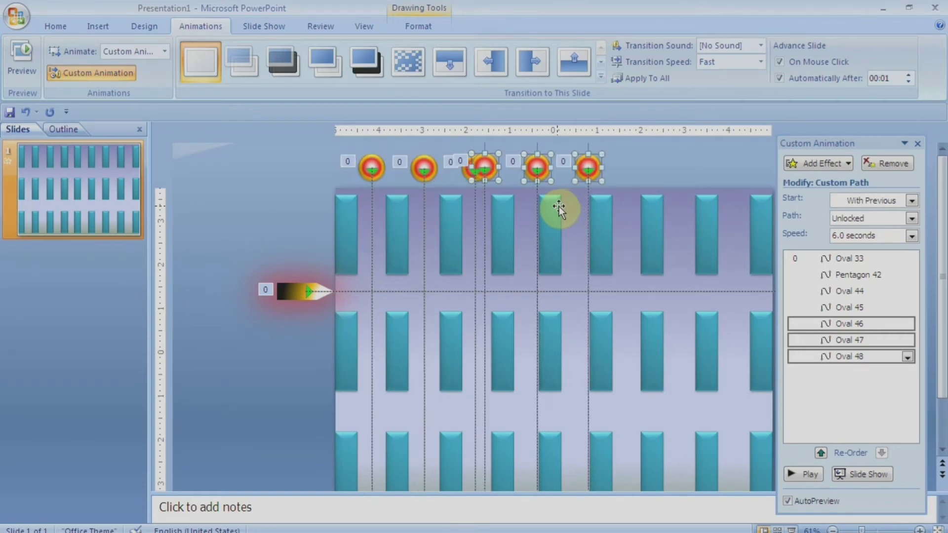
pyautogui.press('Left')
pyautogui.press('Left')
pyautogui.press('Left')
pyautogui.press('Left')
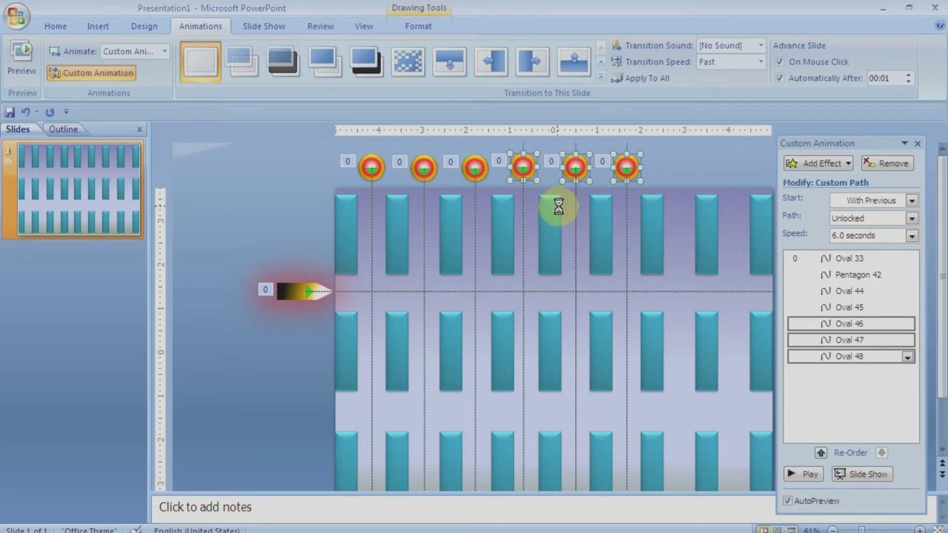
# Duplicate the three newest balls with their paths and shift the copies so the first two sit above the seventh and eighth gaps
pyautogui.hotkey('ctrl', 'd')
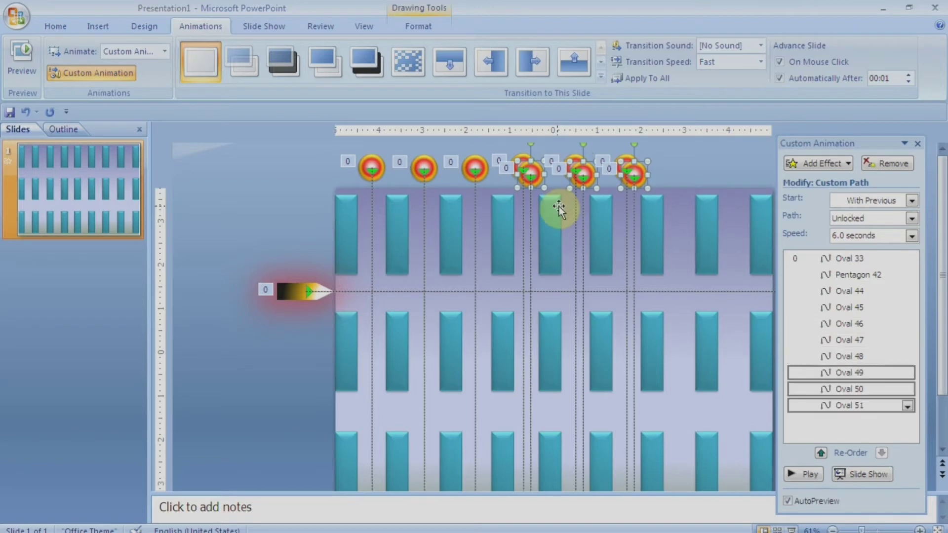
pyautogui.press('Up')
pyautogui.press('Up')
pyautogui.press('Up')
pyautogui.press('Left')
pyautogui.press('Left')
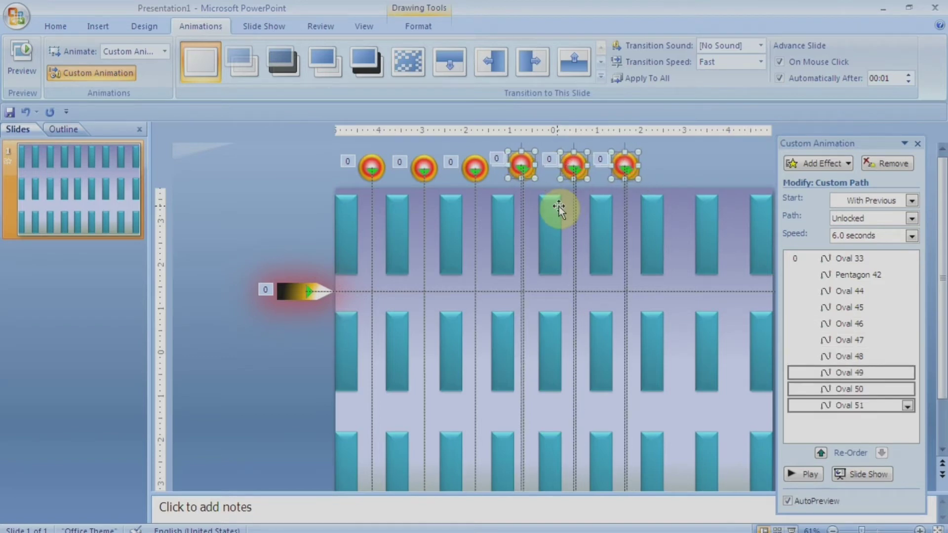
pyautogui.press('Right')
pyautogui.press('Right')
pyautogui.press('Right')
pyautogui.press('Right')
pyautogui.press('Right')
pyautogui.press('Right')
pyautogui.press('Right')
pyautogui.press('Right')
pyautogui.press('Right')
pyautogui.press('Right')
pyautogui.press('Right')
pyautogui.press('Right')
pyautogui.press('Right')
pyautogui.press('Right')
pyautogui.press('Right')
pyautogui.press('Right')
pyautogui.press('Right')
pyautogui.press('Right')
pyautogui.press('Right')
pyautogui.press('Right')
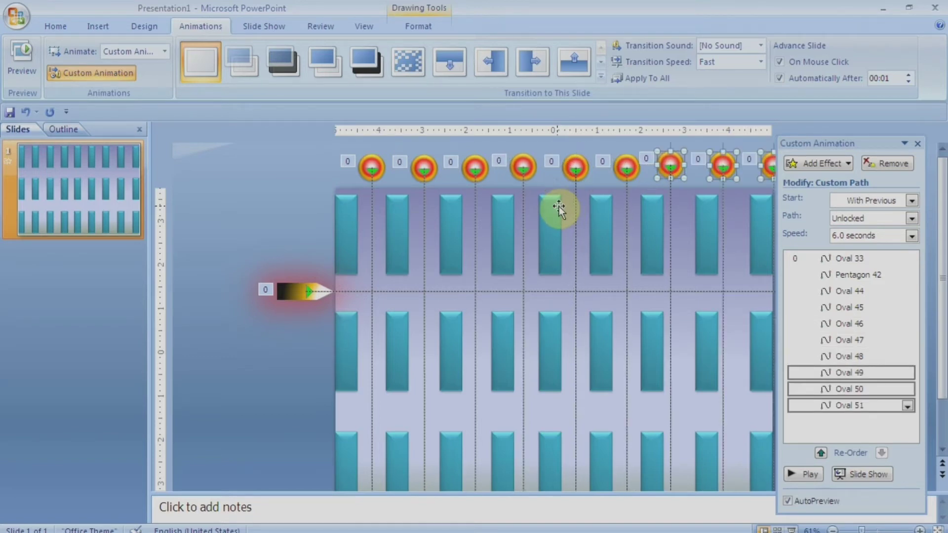
pyautogui.press('Right')
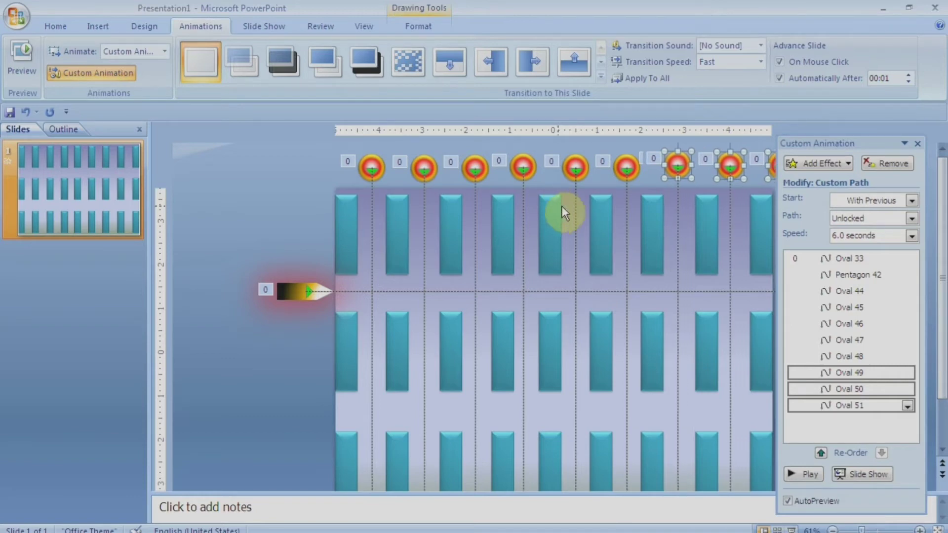
# Delete the surplus ninth ball and its motion path beyond the last column of bars
pyautogui.click(333, 253)
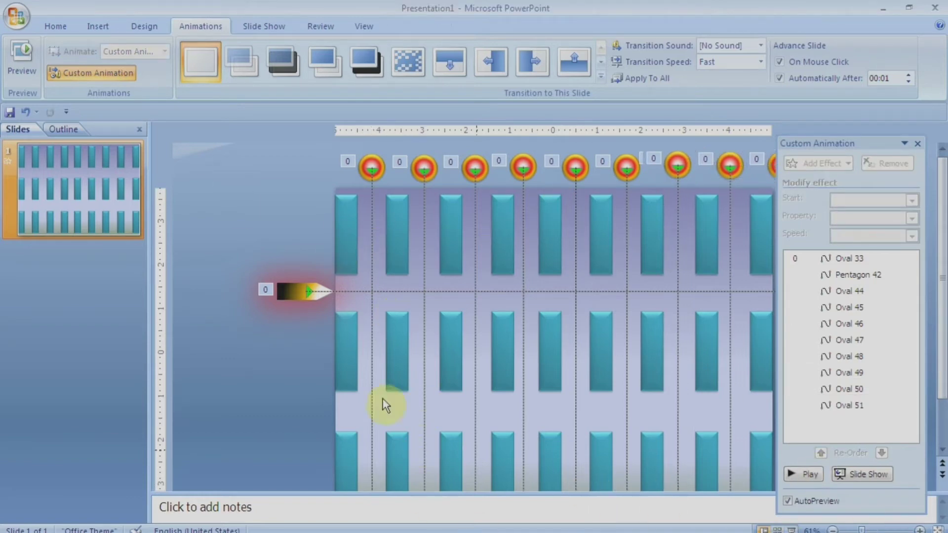
pyautogui.scroll(-1, 296, 395)
pyautogui.scroll(1, 543, 457)
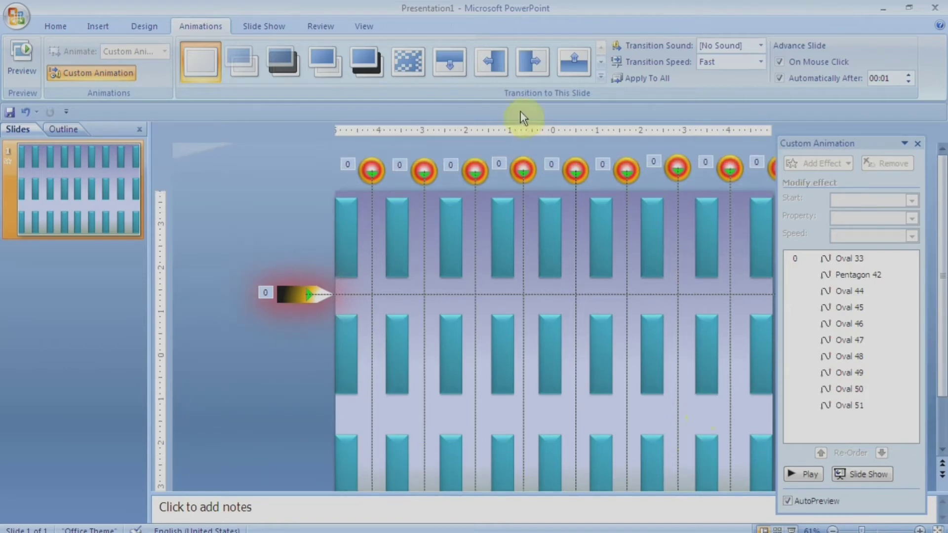
pyautogui.click(639, 500)
pyautogui.click(307, 402)
pyautogui.scroll(-3, 502, 380)
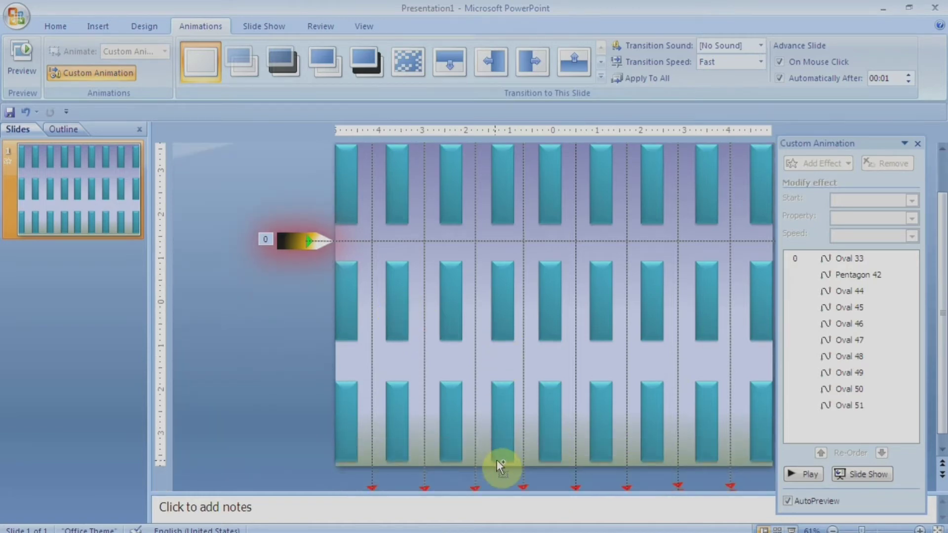
pyautogui.click(855, 529)
pyautogui.click(741, 167)
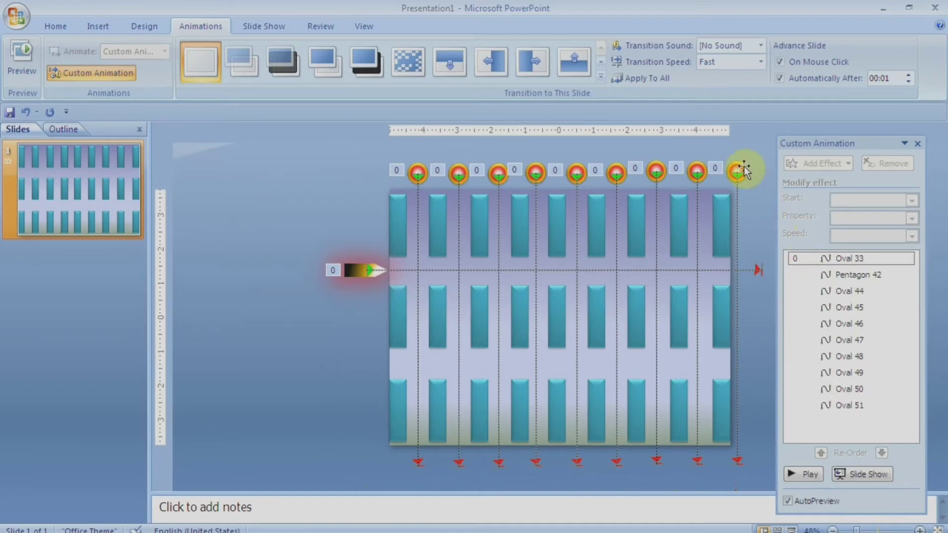
pyautogui.press('Delete')
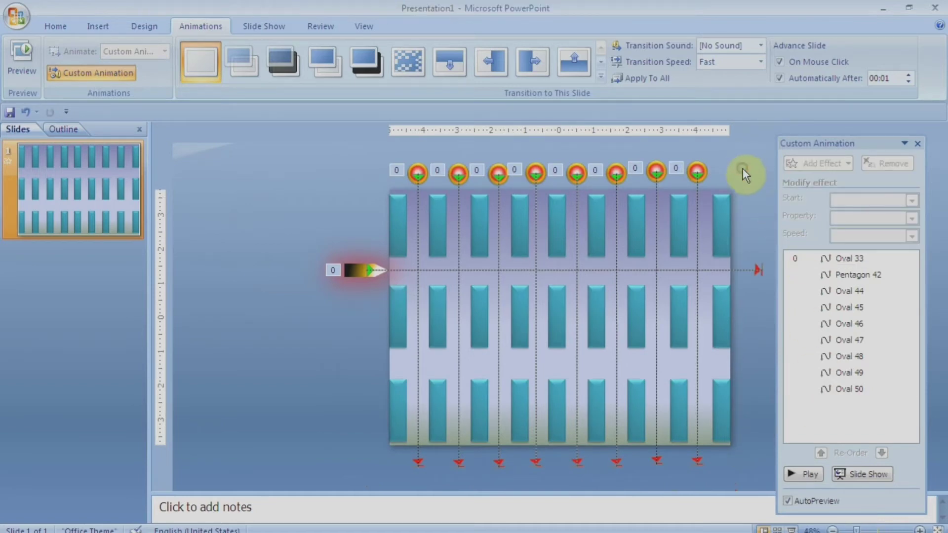
# Duplicate the glowing pentagon with its motion path and align the copy in the gap between the second and third rows of bars
pyautogui.moveTo(302, 252); pyautogui.dragTo(419, 329)
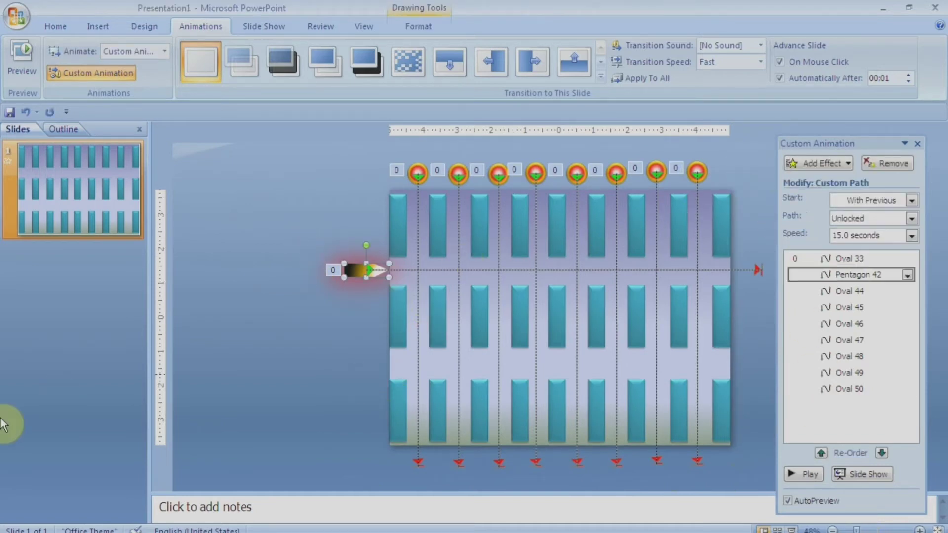
pyautogui.hotkey('ctrl', 'd')
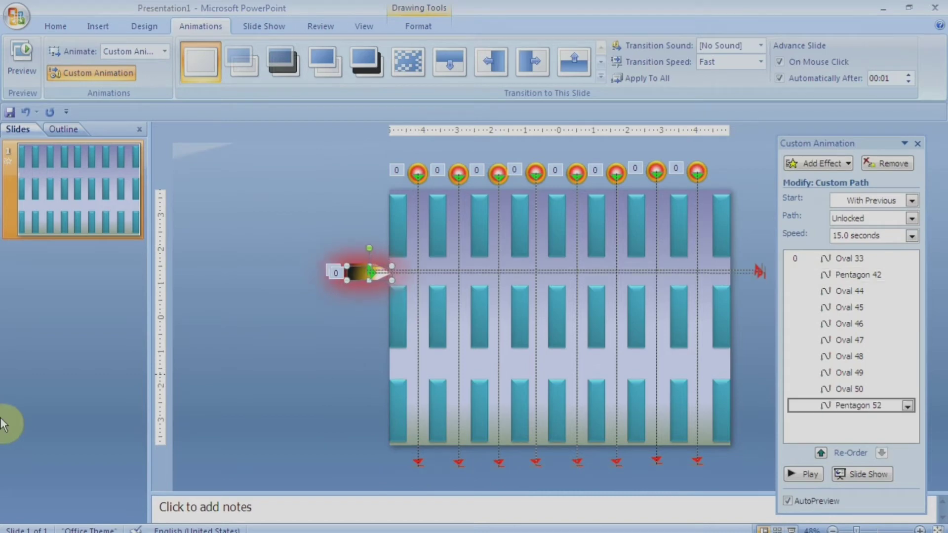
pyautogui.press('Left')
pyautogui.press('Down')
pyautogui.press('Down')
pyautogui.press('Down')
pyautogui.press('Down')
pyautogui.press('Down')
pyautogui.press('Down')
pyautogui.press('Down')
pyautogui.press('Down')
pyautogui.press('Down')
pyautogui.press('Down')
pyautogui.press('Down')
pyautogui.press('Down')
pyautogui.press('Down')
pyautogui.press('Down')
pyautogui.press('Down')
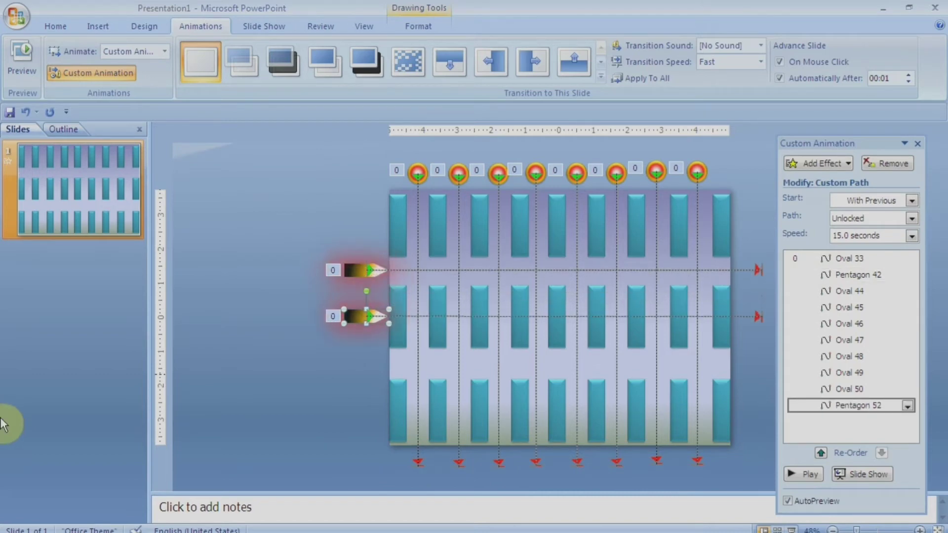
pyautogui.press('Down')
pyautogui.press('Down')
pyautogui.press('Down')
pyautogui.press('Down')
pyautogui.press('Down')
pyautogui.press('Down')
pyautogui.press('Down')
pyautogui.press('Down')
pyautogui.press('Down')
pyautogui.press('Down')
pyautogui.press('Down')
pyautogui.press('Down')
pyautogui.press('Down')
pyautogui.press('Down')
pyautogui.press('Down')
pyautogui.press('Down')
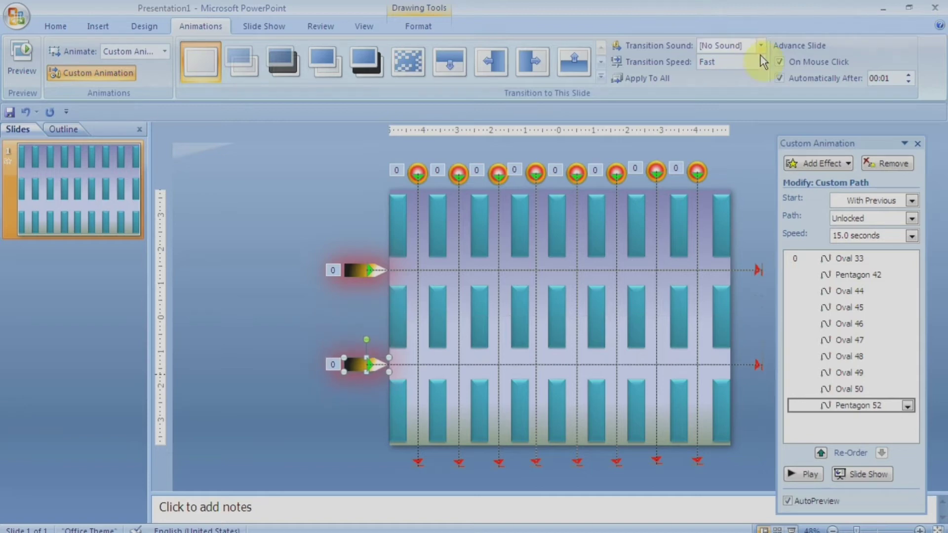
pyautogui.click(310, 204)
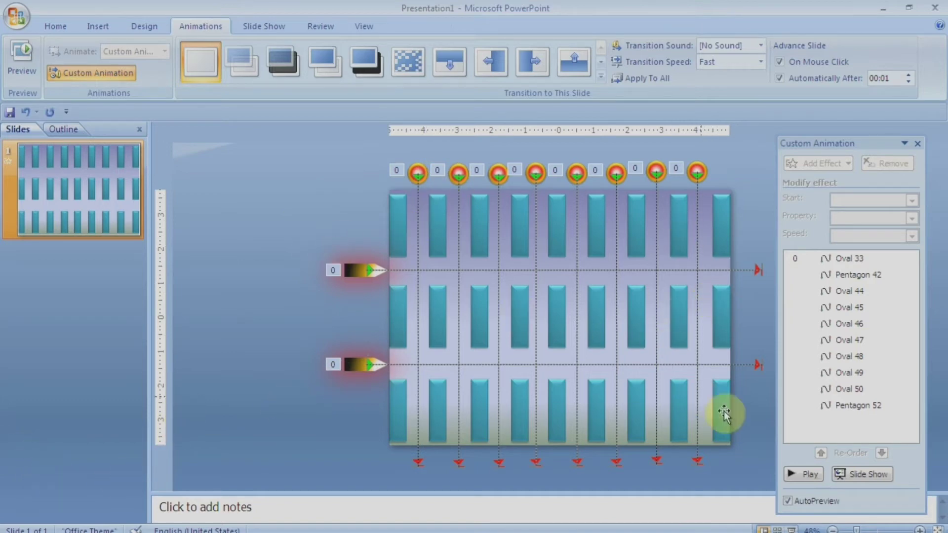
# Preview the animation and look over the stacked balls and pentagons on the slide and their effects in the animation list
pyautogui.click(798, 472)
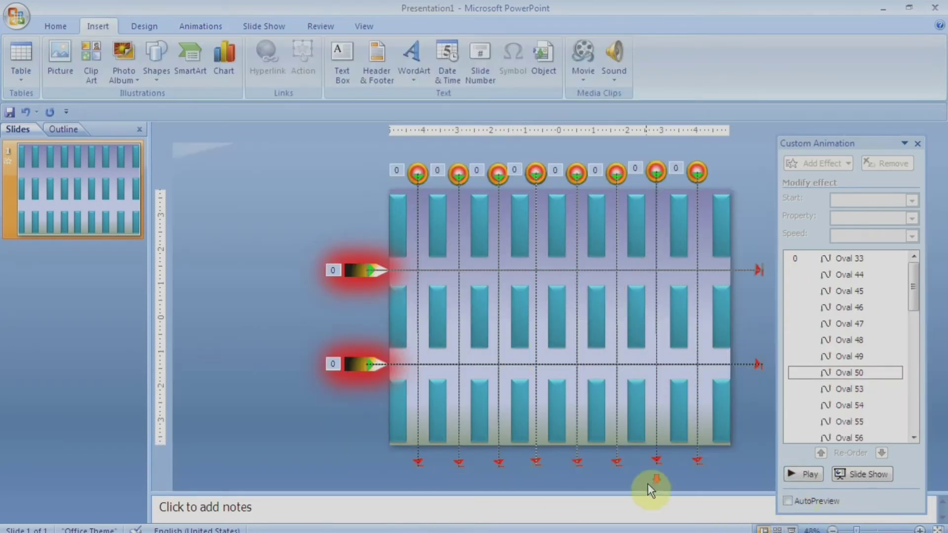
pyautogui.click(849, 438)
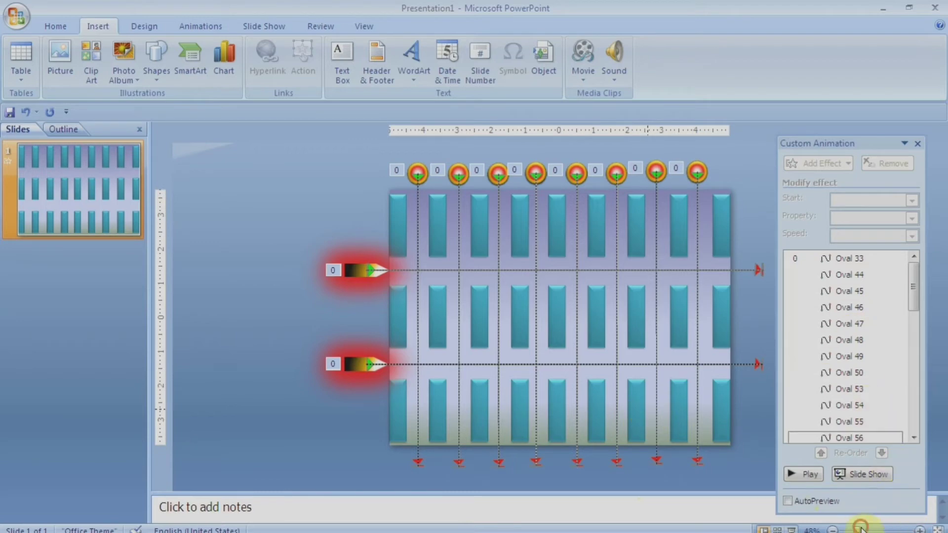
pyautogui.keyDown('ctrl'); pyautogui.scroll(2, 353, 198); pyautogui.keyUp('ctrl')
pyautogui.click(354, 198)
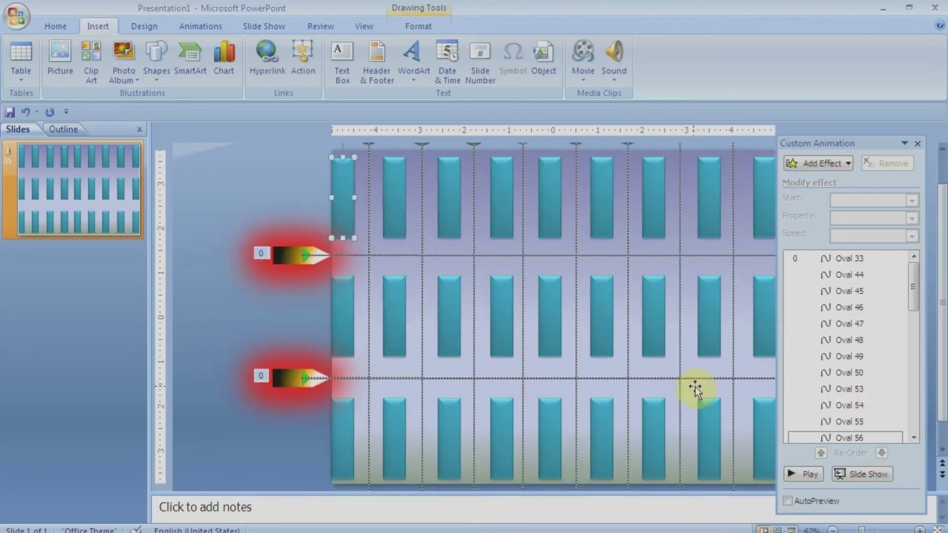
pyautogui.click(694, 380)
pyautogui.scroll(-3, 699, 424)
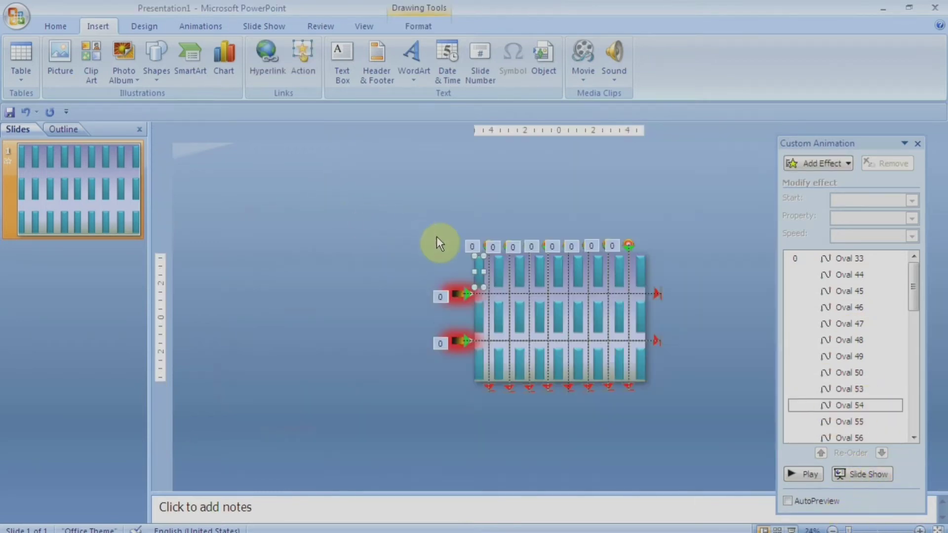
pyautogui.click(437, 239)
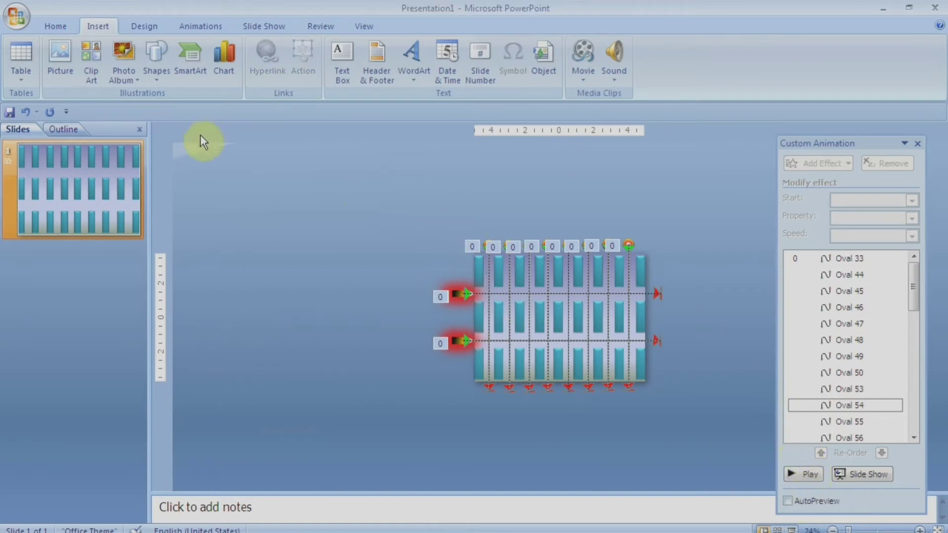
pyautogui.click(388, 120)
pyautogui.hotkey('ctrl', 'a')
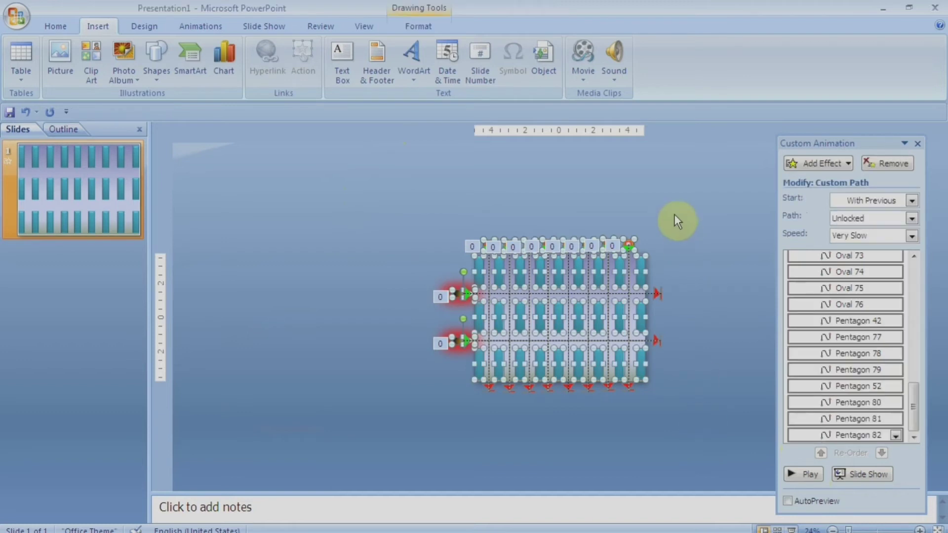
pyautogui.click(674, 210)
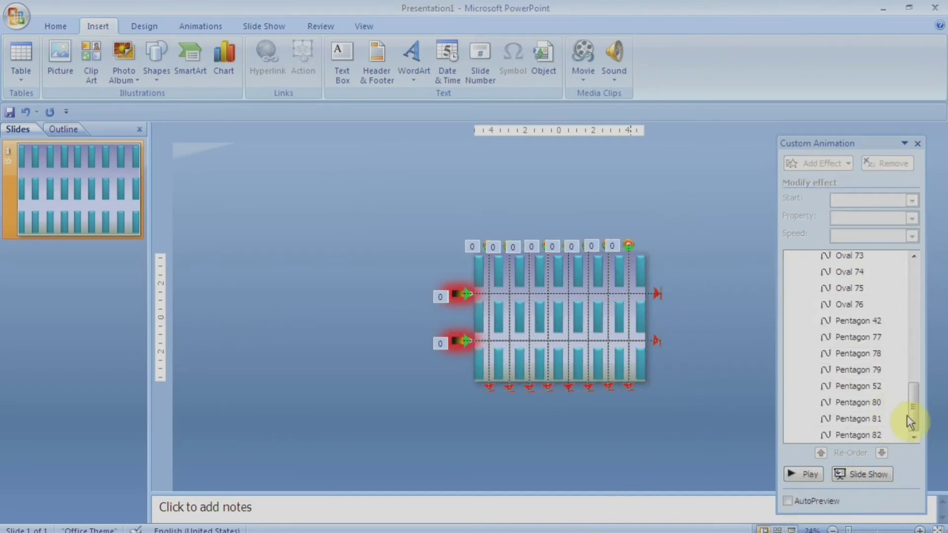
pyautogui.moveTo(914, 419); pyautogui.dragTo(924, 261)
pyautogui.click(850, 258)
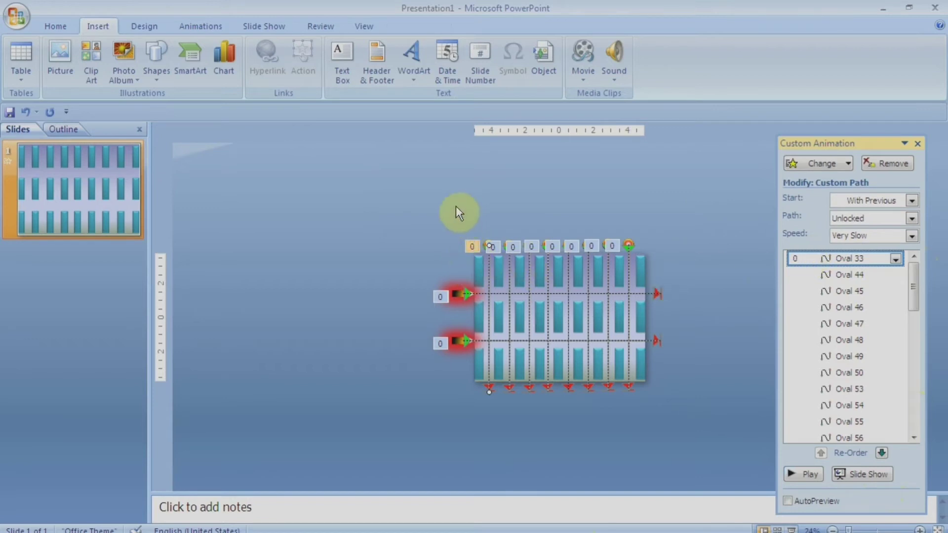
pyautogui.click(737, 360)
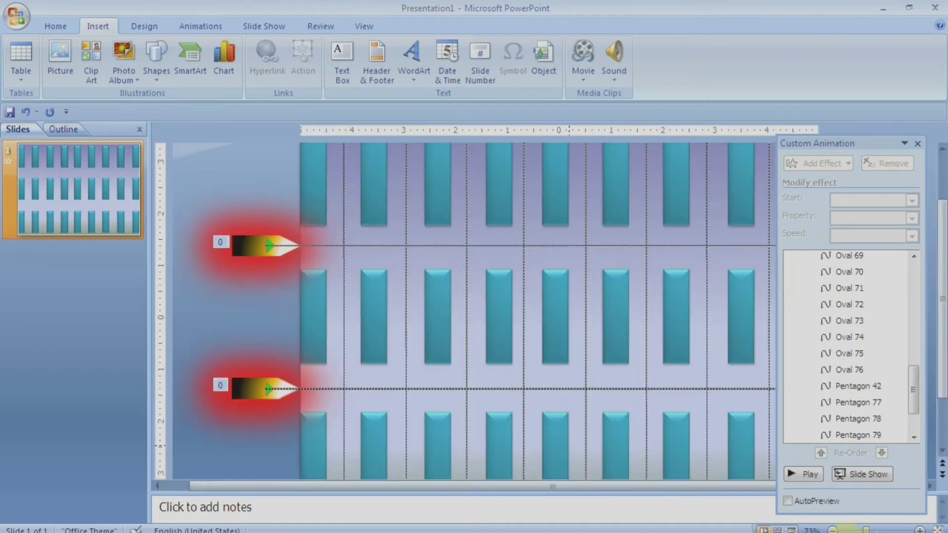
# Select the topmost ball above each of the eight gaps and move this set with its paths up, well above the remaining balls
pyautogui.click(852, 530)
pyautogui.click(842, 530)
pyautogui.click(845, 530)
pyautogui.click(852, 530)
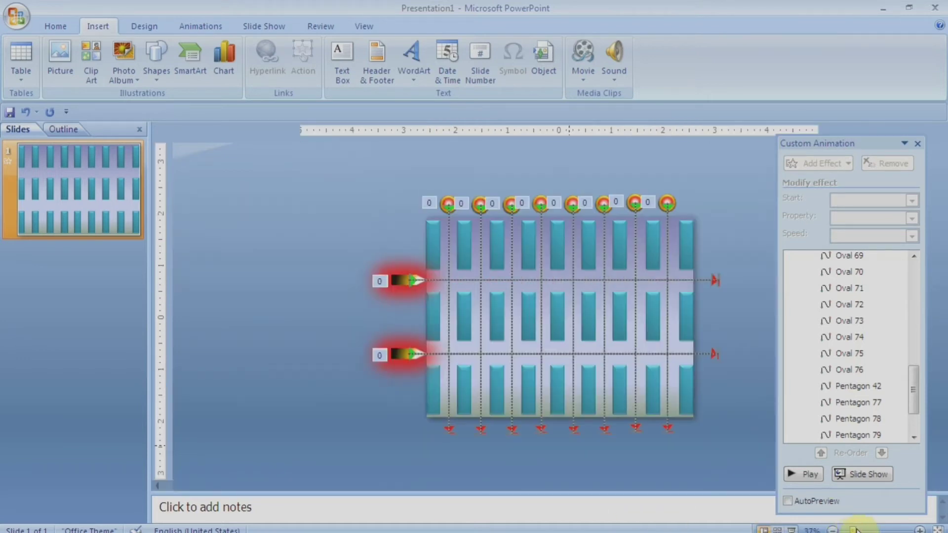
pyautogui.click(856, 530)
pyautogui.click(417, 173)
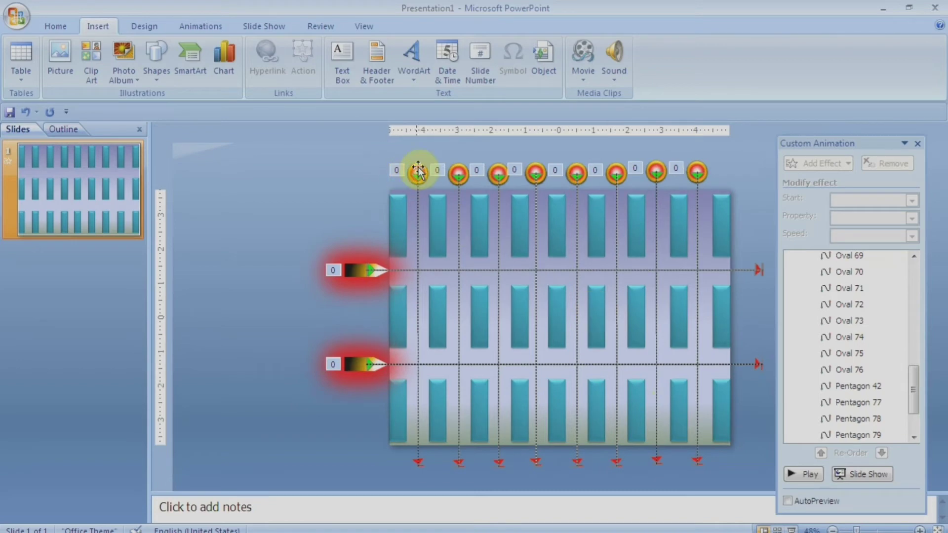
pyautogui.keyDown('shift'); pyautogui.click(458, 173); pyautogui.keyUp('shift')
pyautogui.keyDown('shift'); pyautogui.click(498, 173); pyautogui.keyUp('shift')
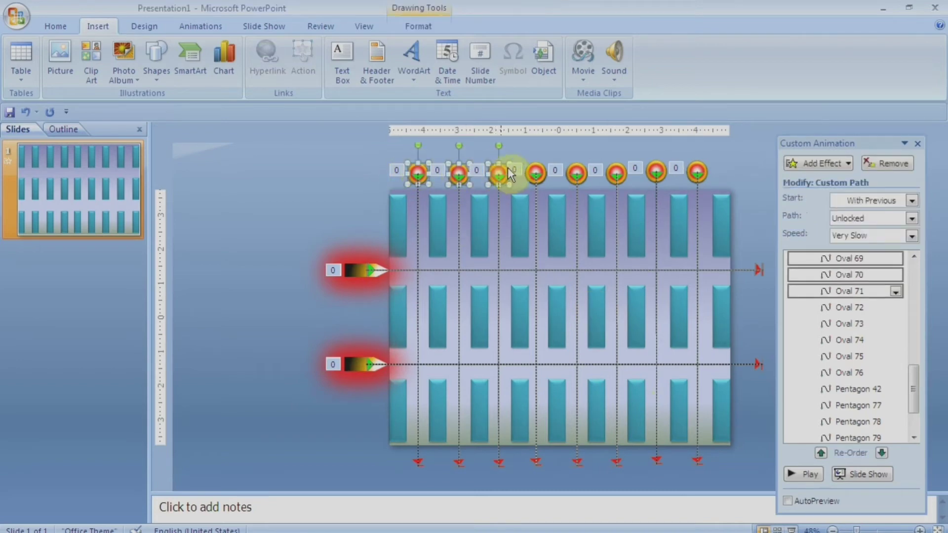
pyautogui.keyDown('shift'); pyautogui.click(536, 173); pyautogui.keyUp('shift')
pyautogui.keyDown('shift'); pyautogui.click(578, 170); pyautogui.keyUp('shift')
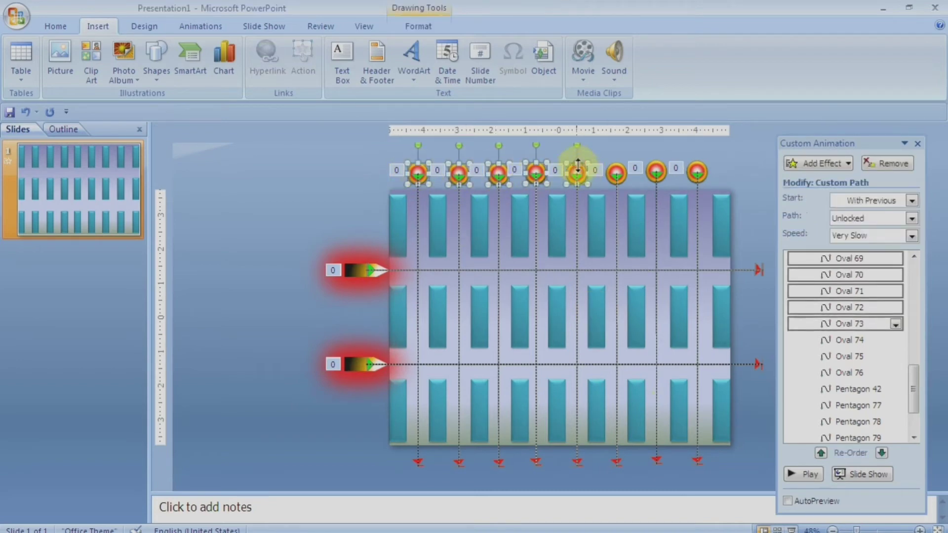
pyautogui.keyDown('shift'); pyautogui.click(616, 172); pyautogui.keyUp('shift')
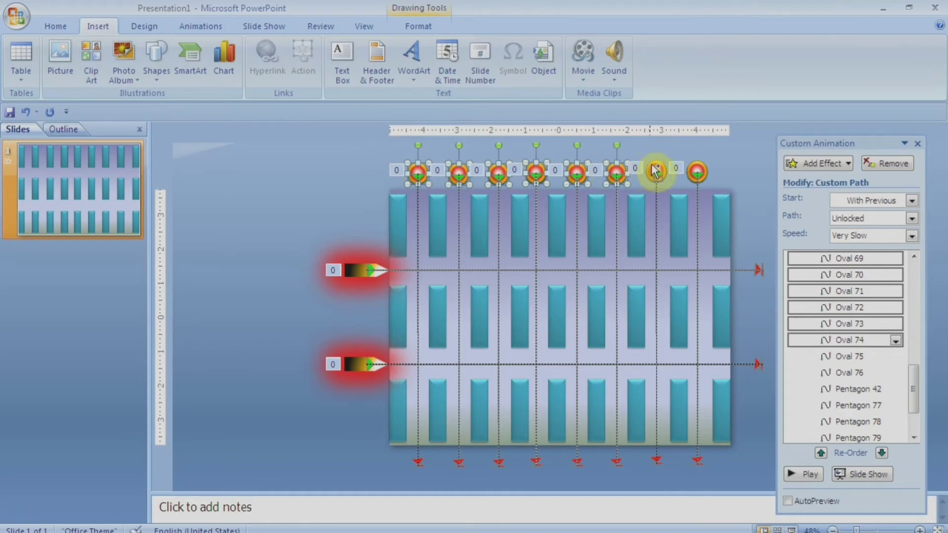
pyautogui.keyDown('shift'); pyautogui.click(656, 172); pyautogui.keyUp('shift')
pyautogui.keyDown('shift'); pyautogui.click(697, 171); pyautogui.keyUp('shift')
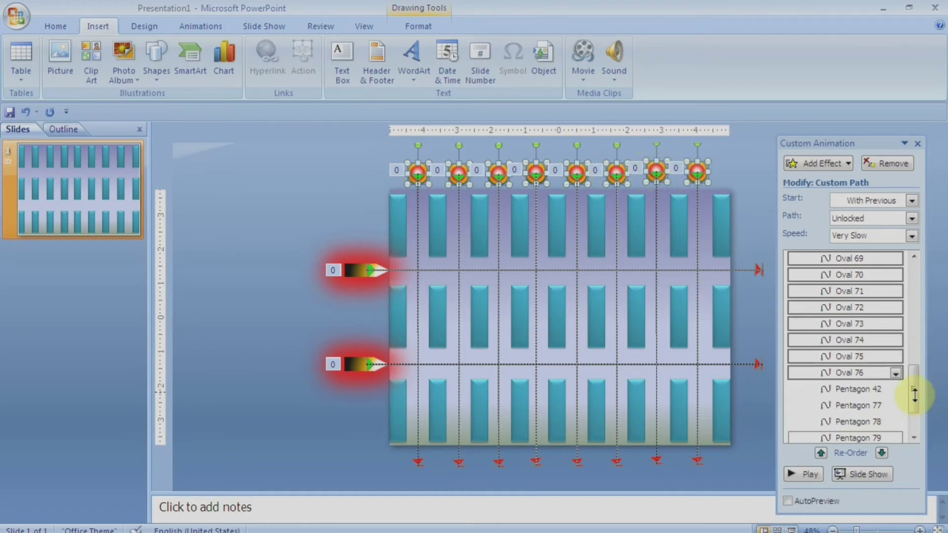
pyautogui.moveTo(913, 392)
pyautogui.mouseDown()
pyautogui.moveTo(895, 293)
pyautogui.moveTo(912, 296)
pyautogui.moveTo(914, 375)
pyautogui.mouseUp()
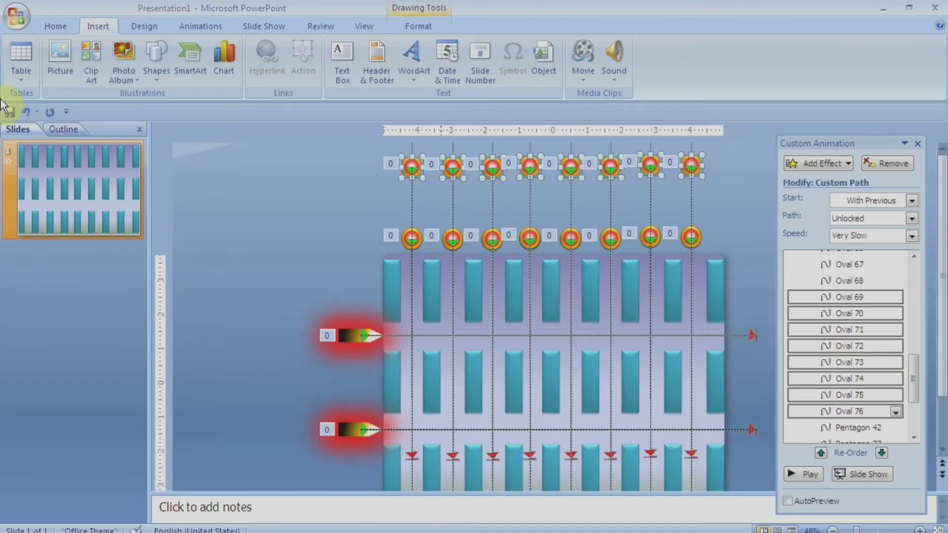
# Select the next eight stacked balls, Oval 61 to Oval 68, and move them up to just below the raised row
pyautogui.click(356, 201)
pyautogui.click(410, 236)
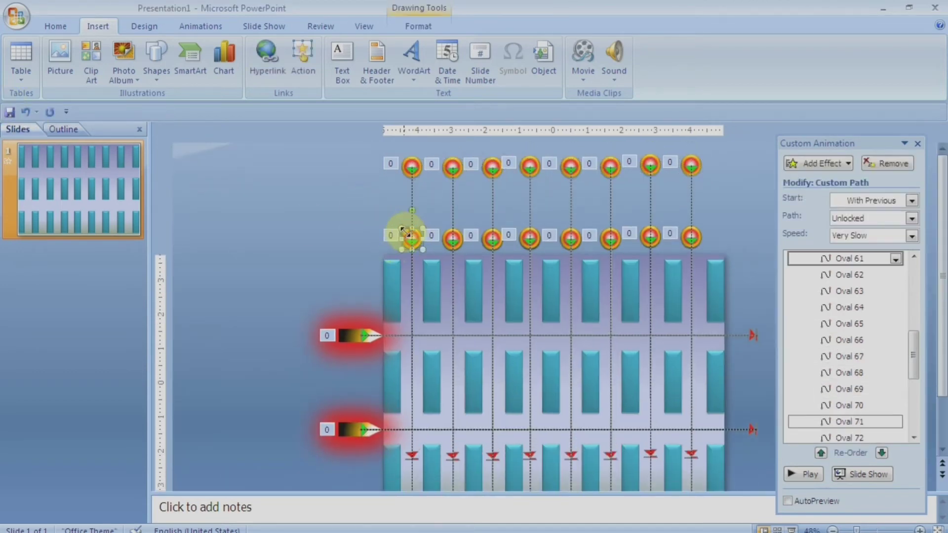
pyautogui.keyDown('shift'); pyautogui.click(451, 239); pyautogui.keyUp('shift')
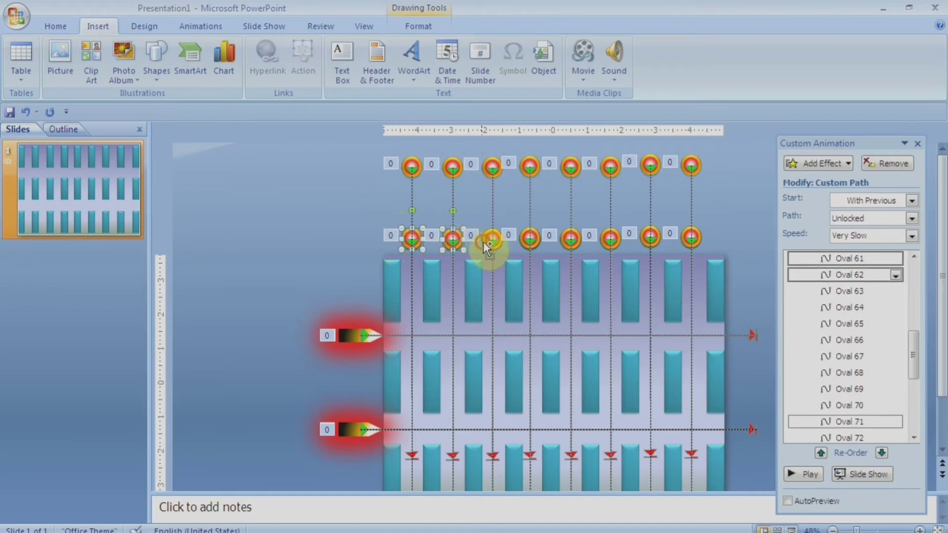
pyautogui.keyDown('shift'); pyautogui.click(484, 241); pyautogui.keyUp('shift')
pyautogui.keyDown('shift'); pyautogui.click(529, 237); pyautogui.keyUp('shift')
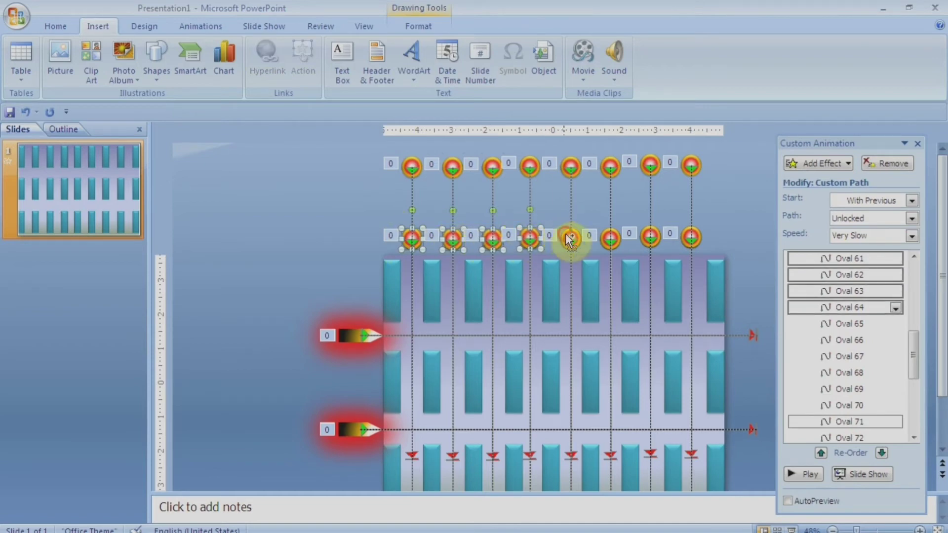
pyautogui.keyDown('shift'); pyautogui.click(569, 238); pyautogui.keyUp('shift')
pyautogui.keyDown('shift'); pyautogui.click(610, 238); pyautogui.keyUp('shift')
pyautogui.keyDown('shift'); pyautogui.click(650, 237); pyautogui.keyUp('shift')
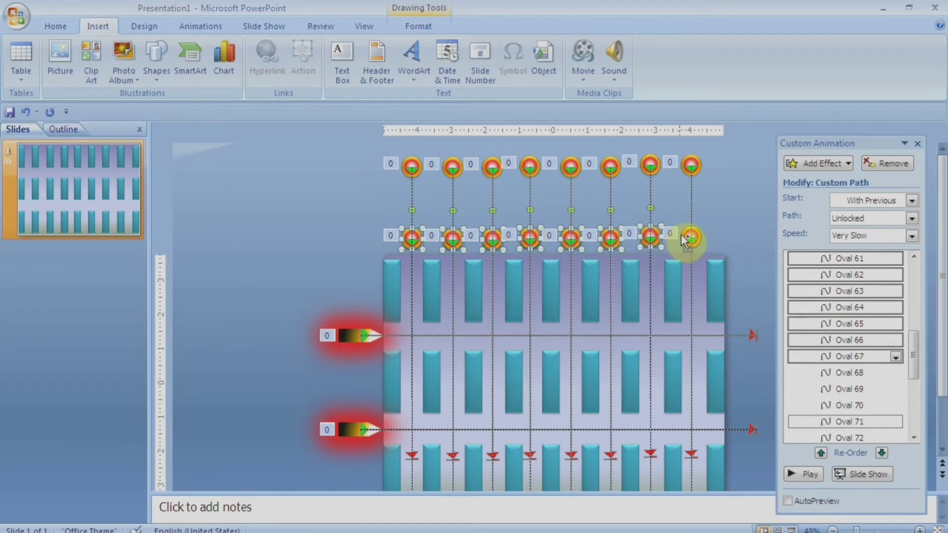
pyautogui.keyDown('shift'); pyautogui.click(684, 240); pyautogui.keyUp('shift')
pyautogui.press('Up')
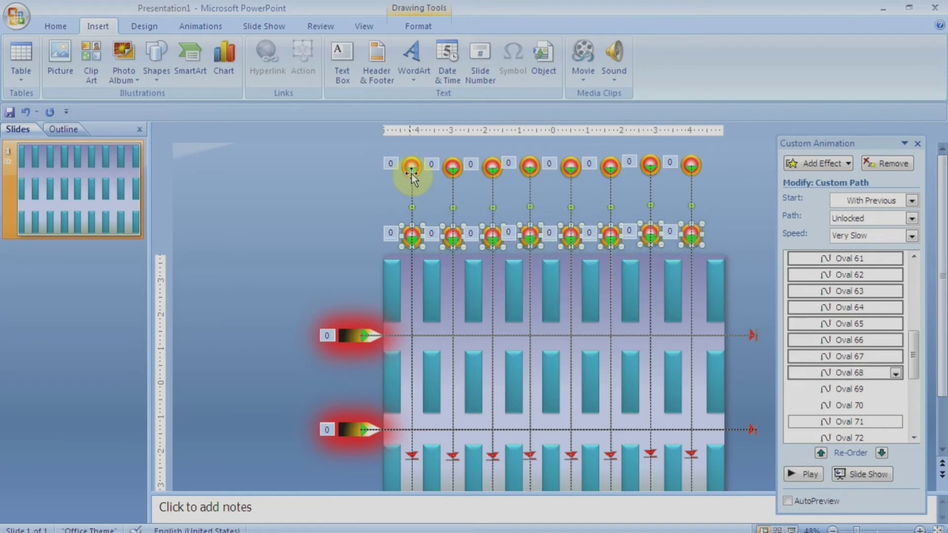
pyautogui.press('Up')
pyautogui.press('Up')
pyautogui.press('Up')
pyautogui.press('Up')
pyautogui.press('Up')
pyautogui.press('Up')
pyautogui.press('Up')
pyautogui.press('Up')
pyautogui.press('Up')
pyautogui.press('Up')
pyautogui.press('Up')
pyautogui.press('Up')
pyautogui.press('Up')
pyautogui.press('Up')
pyautogui.press('Up')
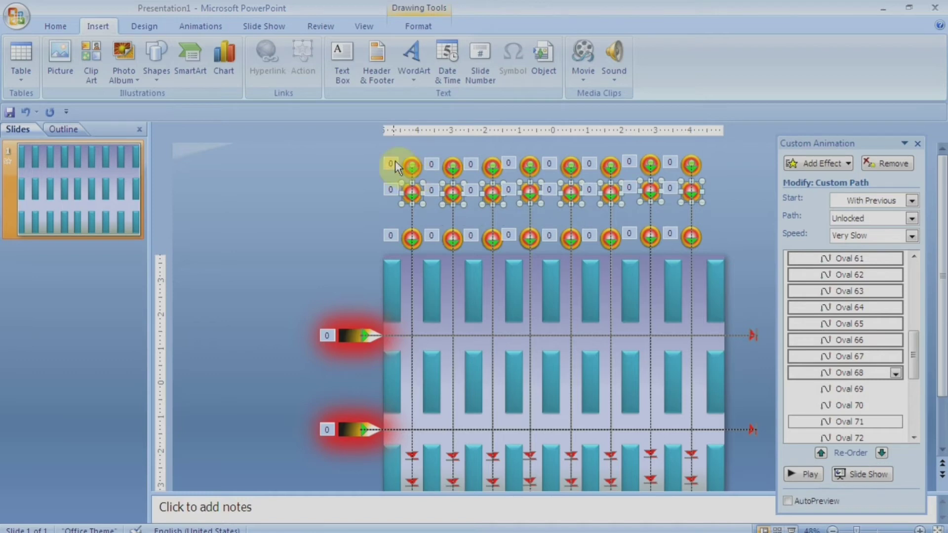
pyautogui.click(363, 205)
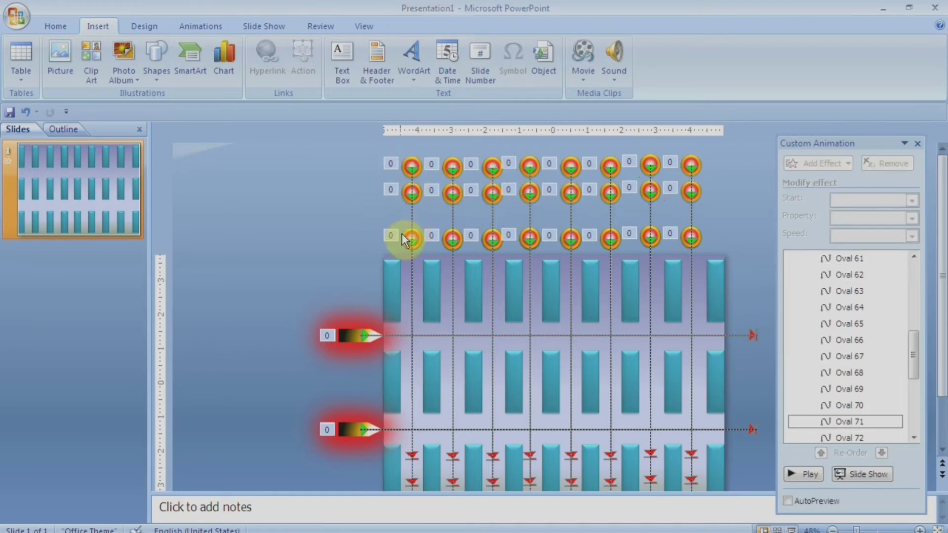
# Select the next eight stacked balls, Oval 53 to Oval 60, and move them up midway between the second raised row and the lowest row
pyautogui.moveTo(404, 235); pyautogui.dragTo(430, 237)
pyautogui.keyDown('ctrl'); pyautogui.click(453, 238); pyautogui.keyUp('ctrl')
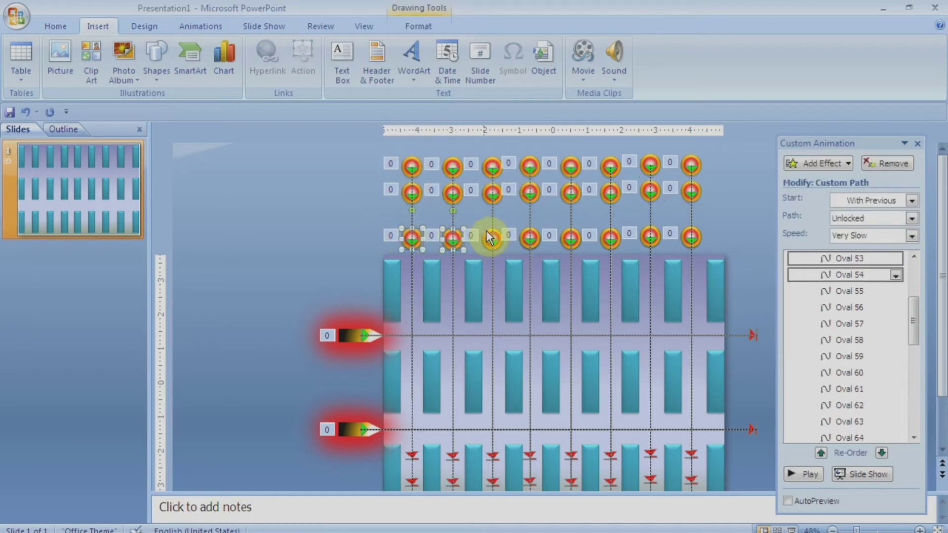
pyautogui.keyDown('ctrl'); pyautogui.click(492, 238); pyautogui.keyUp('ctrl')
pyautogui.keyDown('ctrl'); pyautogui.click(530, 236); pyautogui.keyUp('ctrl')
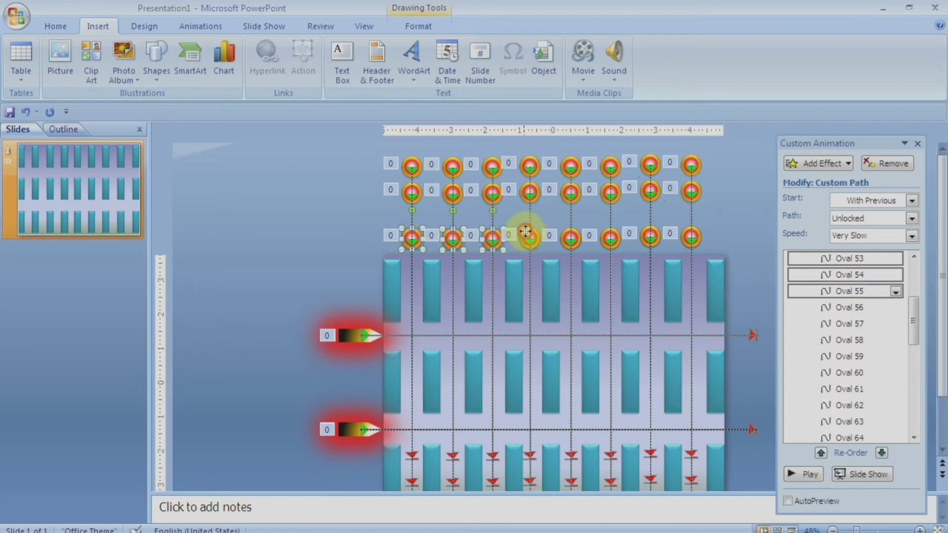
pyautogui.keyDown('ctrl'); pyautogui.click(562, 232); pyautogui.keyUp('ctrl')
pyautogui.keyDown('ctrl'); pyautogui.click(601, 236); pyautogui.keyUp('ctrl')
pyautogui.keyDown('ctrl'); pyautogui.click(644, 232); pyautogui.keyUp('ctrl')
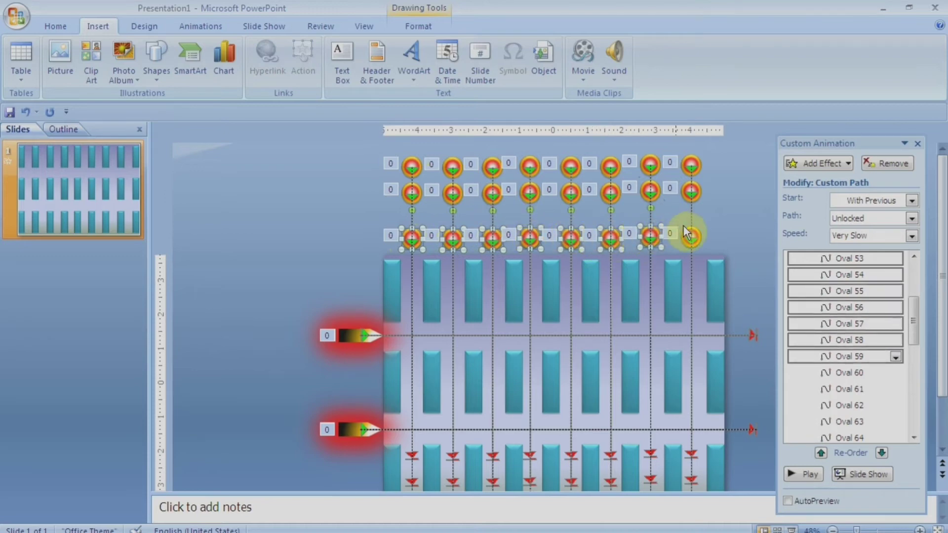
pyautogui.keyDown('ctrl'); pyautogui.click(689, 235); pyautogui.keyUp('ctrl')
pyautogui.moveTo(689, 232); pyautogui.dragTo(696, 219)
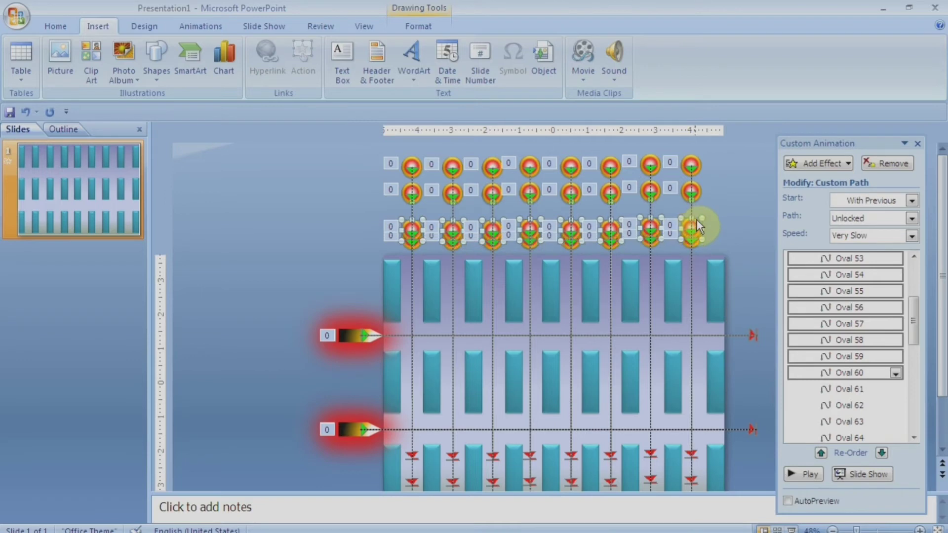
pyautogui.press('Up')
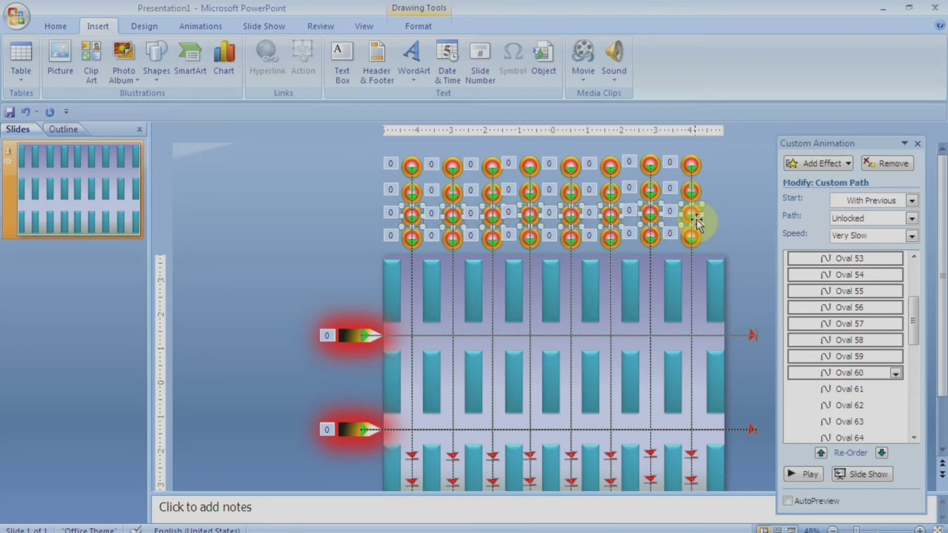
pyautogui.click(330, 145)
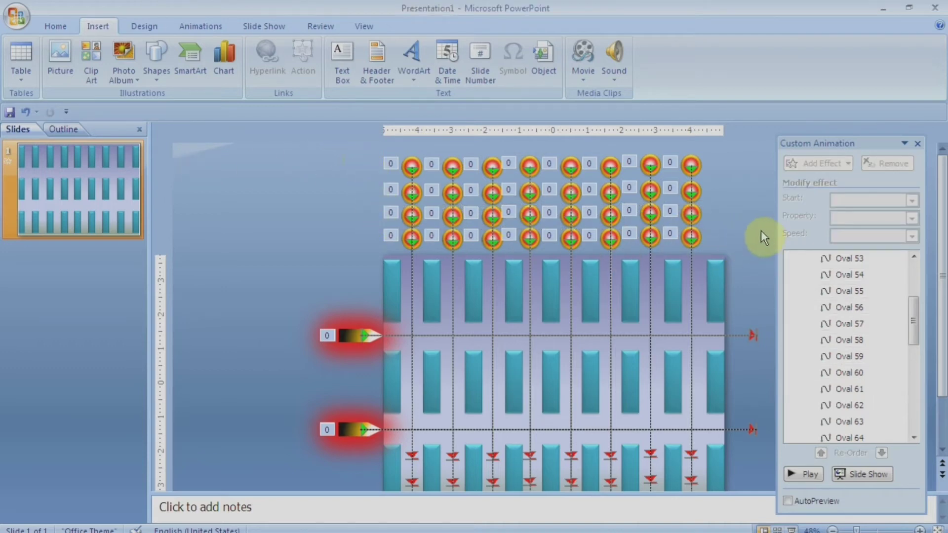
pyautogui.moveTo(761, 231); pyautogui.dragTo(761, 231)
pyautogui.click(739, 221)
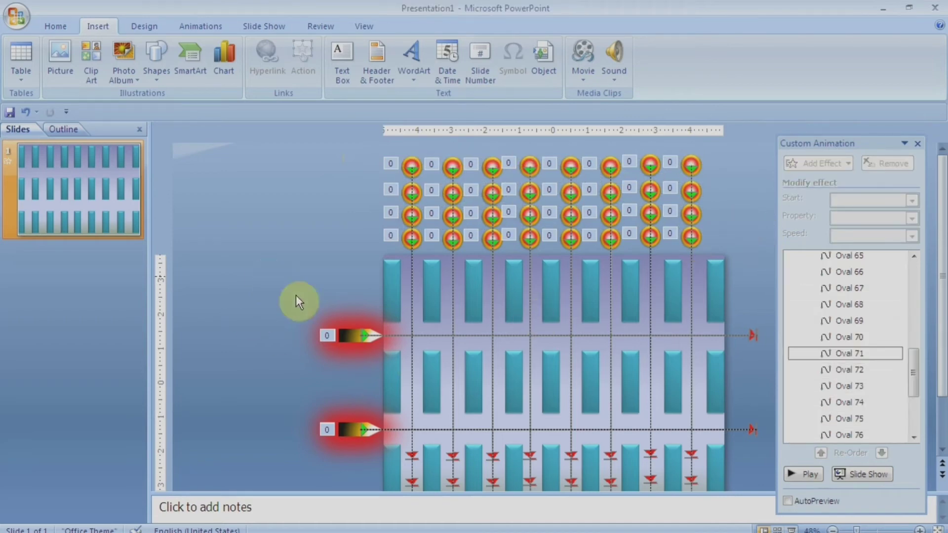
# Select the topmost pentagon in each gap, Pentagon 79 and Pentagon 82, and move the pair left until clear of the remaining stacked pentagons
pyautogui.scroll(-1, 617, 473)
pyautogui.click(348, 317)
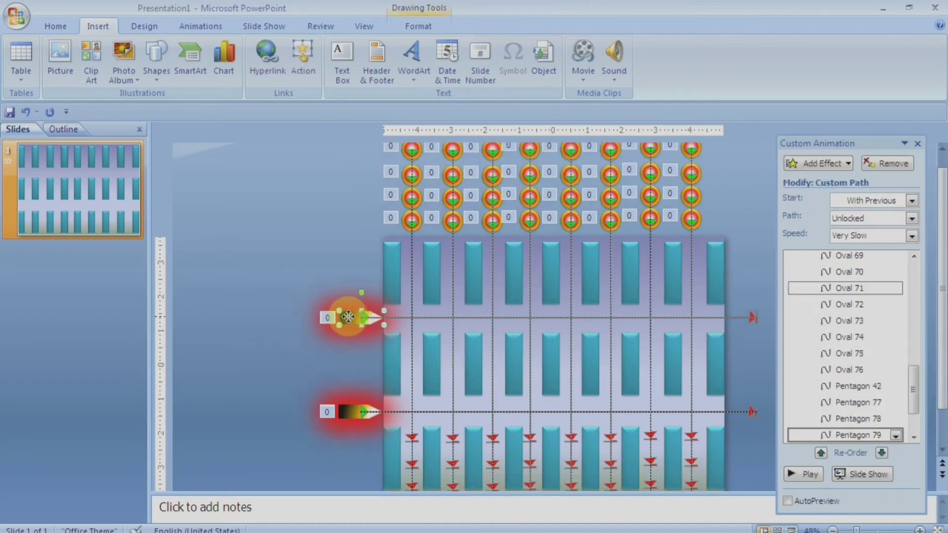
pyautogui.keyDown('ctrl'); pyautogui.click(349, 414); pyautogui.keyUp('ctrl')
pyautogui.press('Left')
pyautogui.press('Left')
pyautogui.press('Left')
pyautogui.press('Left')
pyautogui.press('Left')
pyautogui.press('Left')
pyautogui.press('Left')
pyautogui.press('Left')
pyautogui.press('Left')
pyautogui.press('Left')
pyautogui.press('Left')
pyautogui.press('Left')
pyautogui.press('Left')
pyautogui.press('Left')
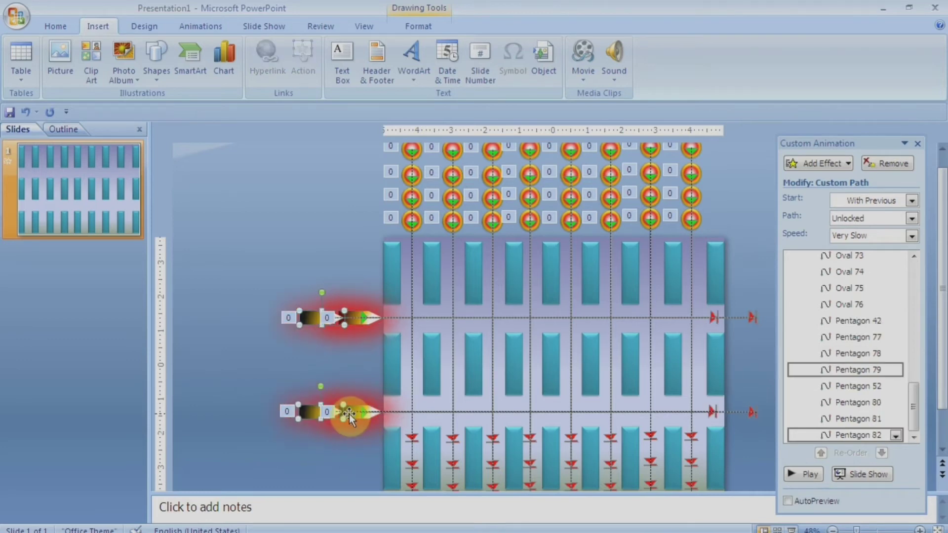
pyautogui.press('Left')
pyautogui.press('Left')
pyautogui.press('Left')
pyautogui.press('Left')
pyautogui.press('Left')
pyautogui.press('Left')
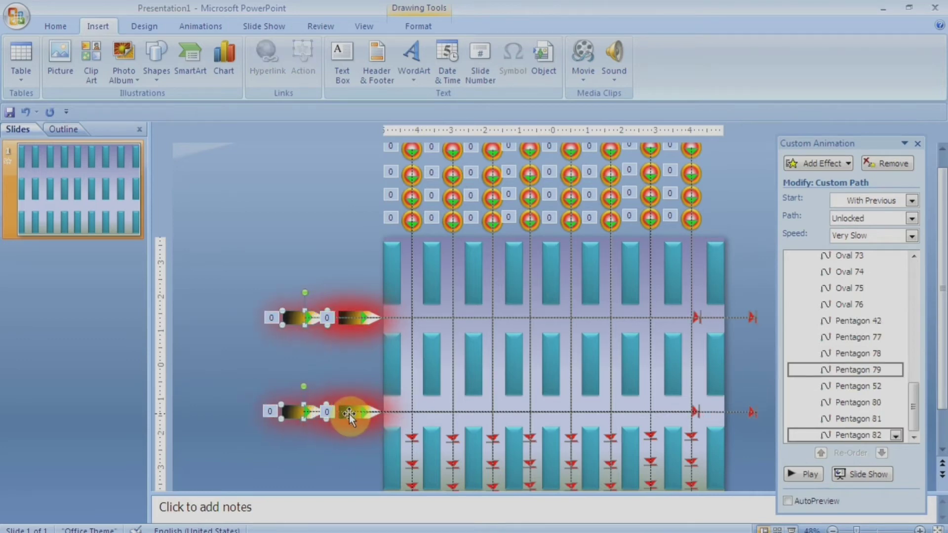
pyautogui.press('Left')
pyautogui.press('Left')
pyautogui.press('Left')
pyautogui.press('Left')
pyautogui.press('Left')
pyautogui.press('Left')
pyautogui.press('Left')
pyautogui.press('Left')
pyautogui.press('Left')
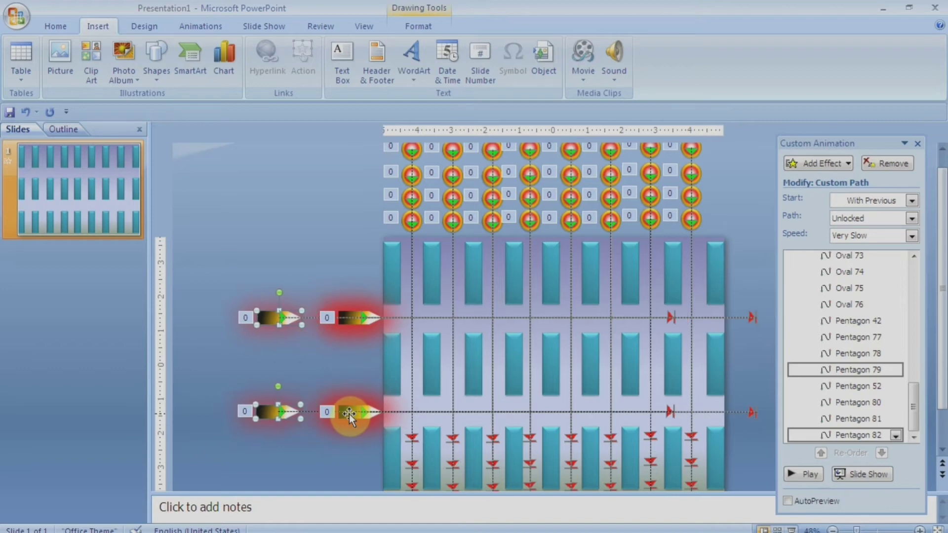
pyautogui.click(263, 264)
pyautogui.click(267, 321)
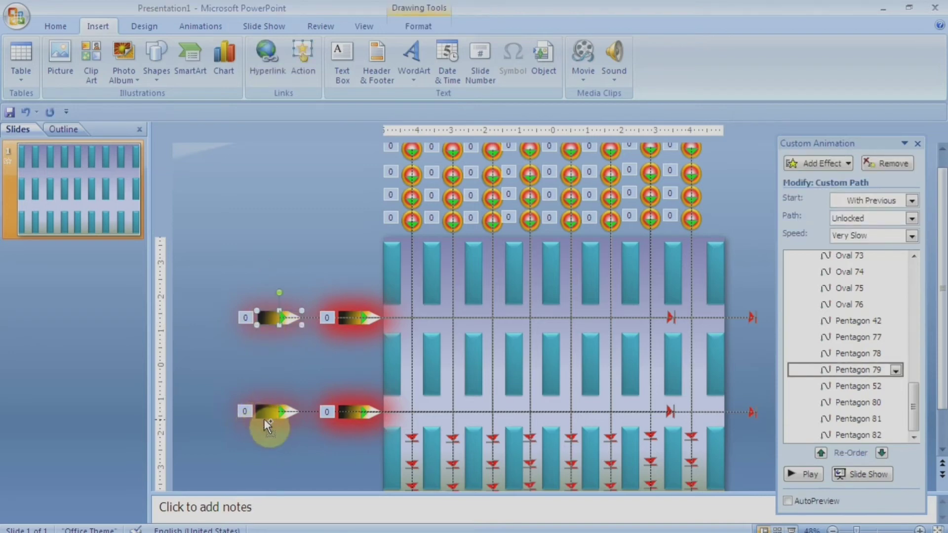
# Select Pentagon 78 and Pentagon 81 from the stacks beside the bars and move them left, past the previously separated pair
pyautogui.click(353, 324)
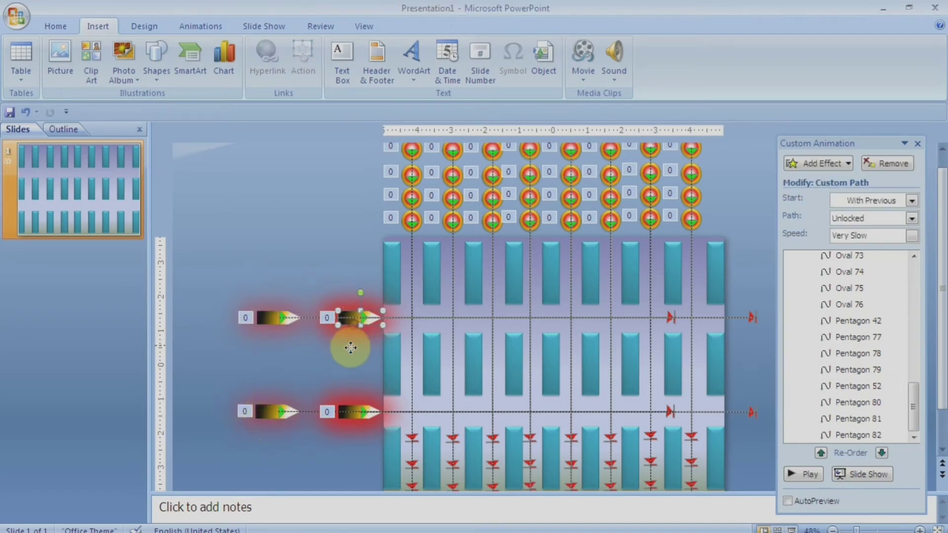
pyautogui.keyDown('shift'); pyautogui.click(352, 416); pyautogui.keyUp('shift')
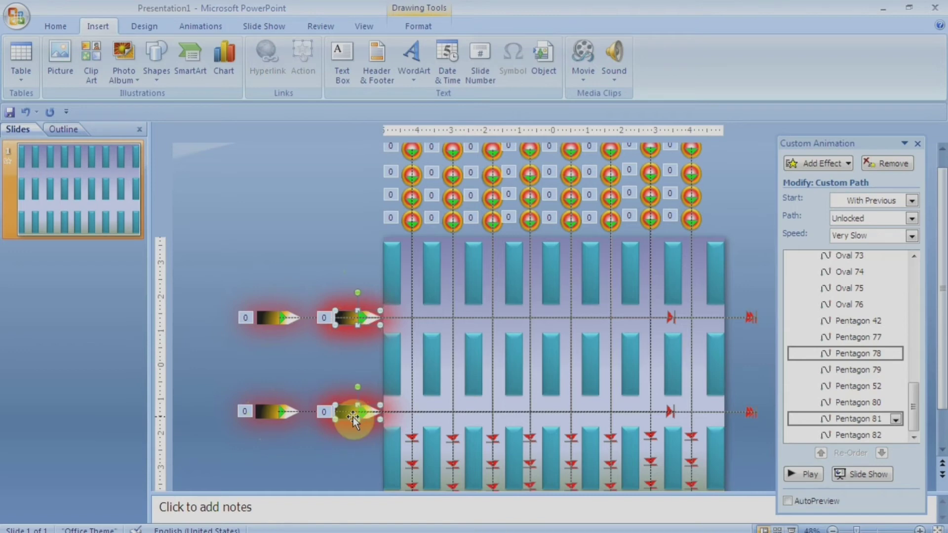
pyautogui.press('Left')
pyautogui.press('Left')
pyautogui.press('Left')
pyautogui.press('Left')
pyautogui.press('Left')
pyautogui.press('Left')
pyautogui.press('Left')
pyautogui.press('Left')
pyautogui.press('Left')
pyautogui.press('Left')
pyautogui.press('Left')
pyautogui.press('Left')
pyautogui.press('Left')
pyautogui.press('Left')
pyautogui.press('Left')
pyautogui.press('Left')
pyautogui.press('Left')
pyautogui.press('Left')
pyautogui.press('Left')
pyautogui.press('Left')
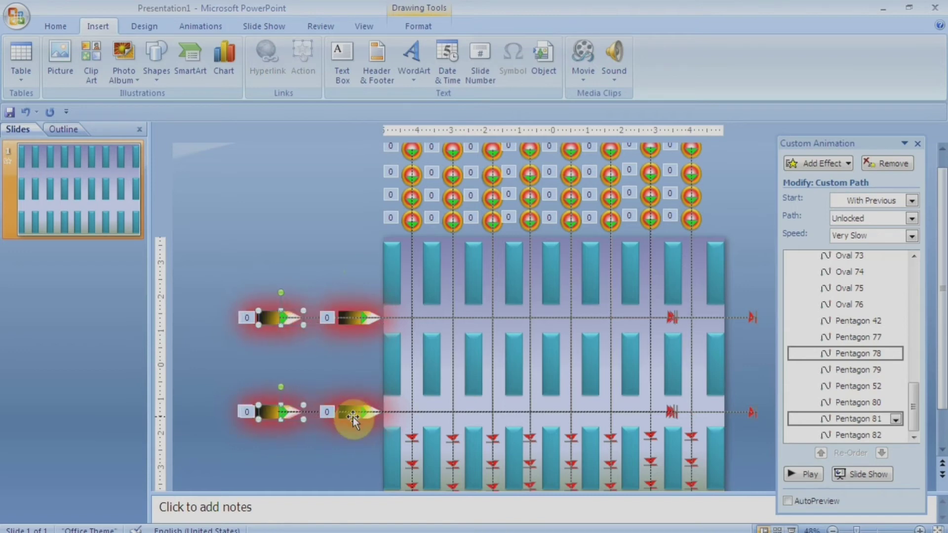
pyautogui.press('Left')
pyautogui.press('Left')
pyautogui.press('Left')
pyautogui.press('Left')
pyautogui.press('Left')
pyautogui.press('Left')
pyautogui.press('Left')
pyautogui.press('Left')
pyautogui.press('Left')
pyautogui.press('Left')
pyautogui.press('Left')
pyautogui.press('Left')
pyautogui.press('Left')
pyautogui.press('Left')
pyautogui.press('Left')
pyautogui.press('Left')
pyautogui.press('Left')
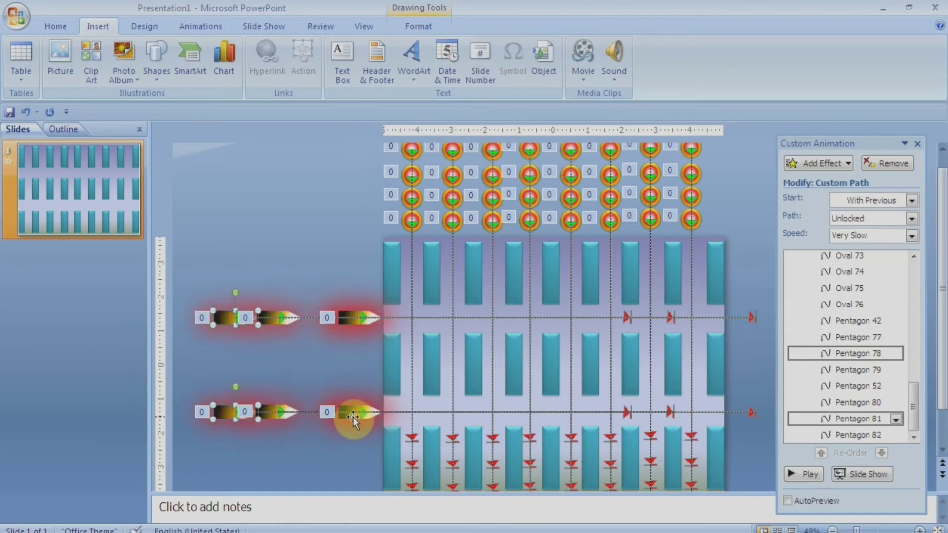
pyautogui.press('Left')
pyautogui.press('Left')
pyautogui.press('Left')
pyautogui.press('Left')
pyautogui.press('Left')
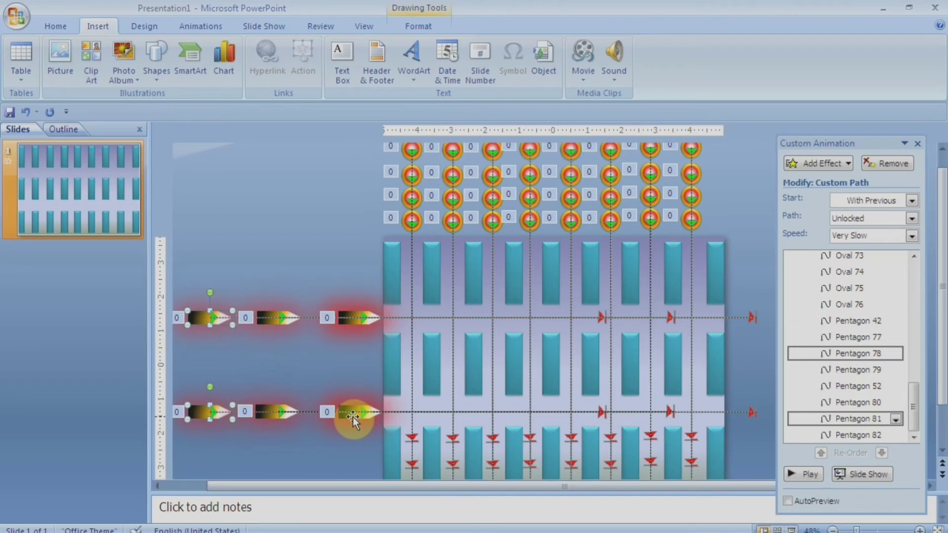
# Select Pentagon 77 and Pentagon 80 beside the bars and move the pair left, past both previously separated pairs
pyautogui.click(354, 325)
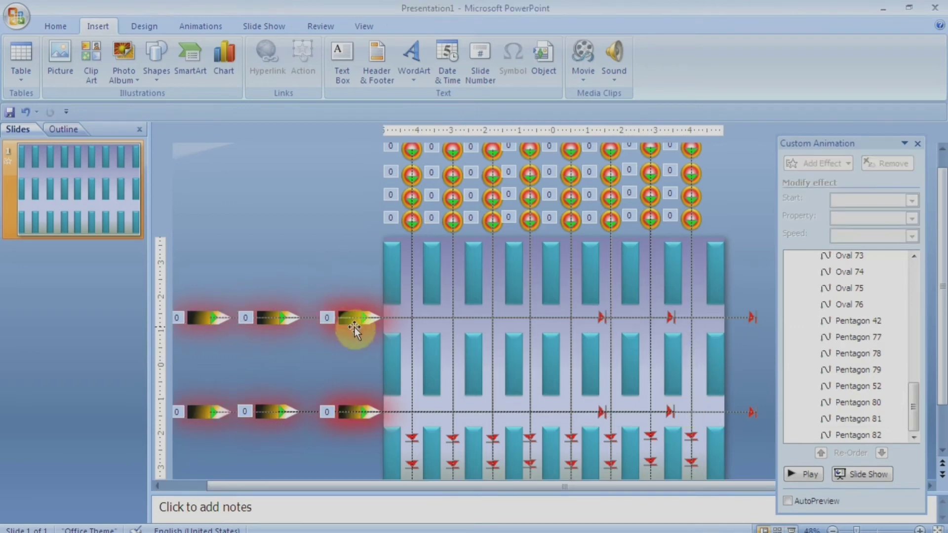
pyautogui.keyDown('shift'); pyautogui.click(342, 420); pyautogui.keyUp('shift')
pyautogui.press('Left')
pyautogui.press('Left')
pyautogui.press('Left')
pyautogui.press('Left')
pyautogui.press('Left')
pyautogui.press('Left')
pyautogui.press('Left')
pyautogui.press('Left')
pyautogui.press('Left')
pyautogui.press('Left')
pyautogui.press('Left')
pyautogui.press('Left')
pyautogui.press('Left')
pyautogui.press('Left')
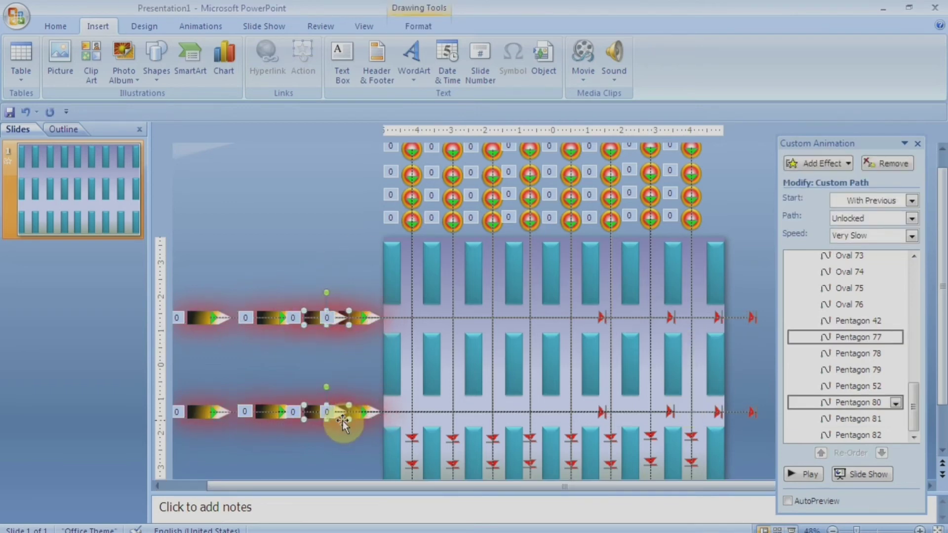
pyautogui.press('Left')
pyautogui.press('Left')
pyautogui.press('Left')
pyautogui.press('Left')
pyautogui.press('Left')
pyautogui.press('Left')
pyautogui.press('Left')
pyautogui.press('Left')
pyautogui.press('Left')
pyautogui.press('Left')
pyautogui.press('Left')
pyautogui.press('Left')
pyautogui.press('Left')
pyautogui.press('Left')
pyautogui.press('Left')
pyautogui.press('Left')
pyautogui.press('Left')
pyautogui.press('Left')
pyautogui.press('Left')
pyautogui.press('Left')
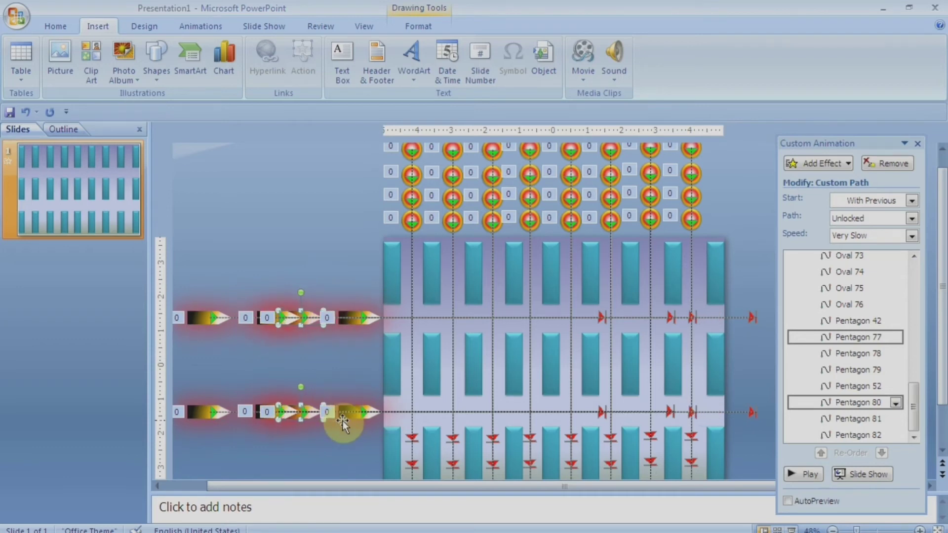
pyautogui.press('Left')
pyautogui.press('Left')
pyautogui.press('Left')
pyautogui.press('Left')
pyautogui.press('Left')
pyautogui.press('Left')
pyautogui.press('Left')
pyautogui.press('Left')
pyautogui.press('Left')
pyautogui.press('Left')
pyautogui.press('Left')
pyautogui.press('Left')
pyautogui.press('Left')
pyautogui.press('Left')
pyautogui.press('Left')
pyautogui.press('Left')
pyautogui.press('Left')
pyautogui.press('Left')
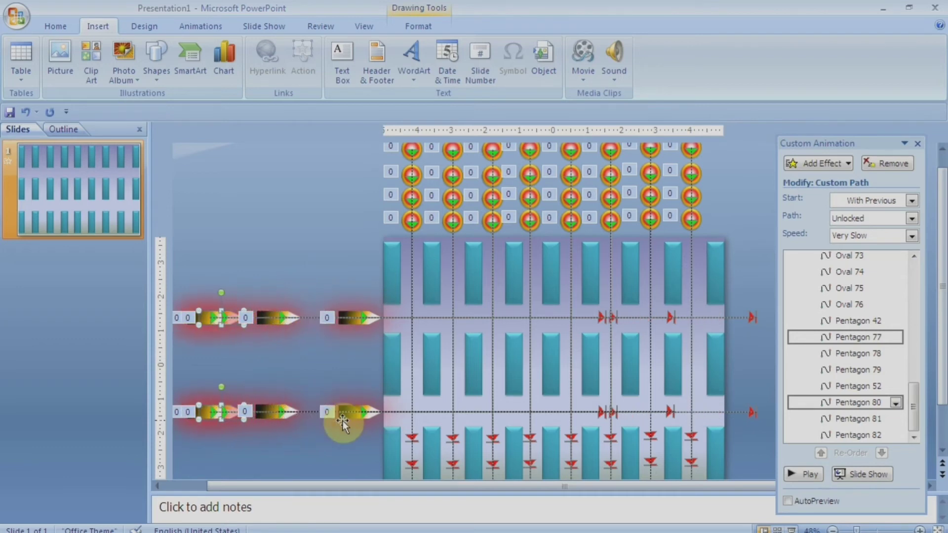
pyautogui.press('Left')
pyautogui.press('Left')
pyautogui.press('Left')
pyautogui.press('Left')
pyautogui.press('Left')
pyautogui.press('Left')
pyautogui.press('Left')
pyautogui.press('Left')
pyautogui.press('Left')
pyautogui.press('Left')
pyautogui.press('Left')
pyautogui.press('Left')
pyautogui.press('Left')
pyautogui.press('Left')
pyautogui.press('Left')
pyautogui.press('Left')
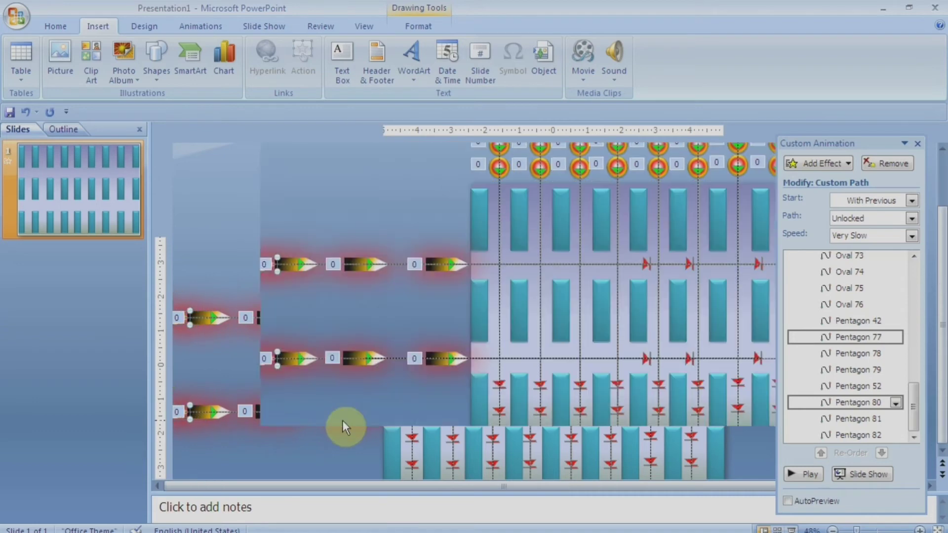
pyautogui.press('Left')
pyautogui.click(270, 439)
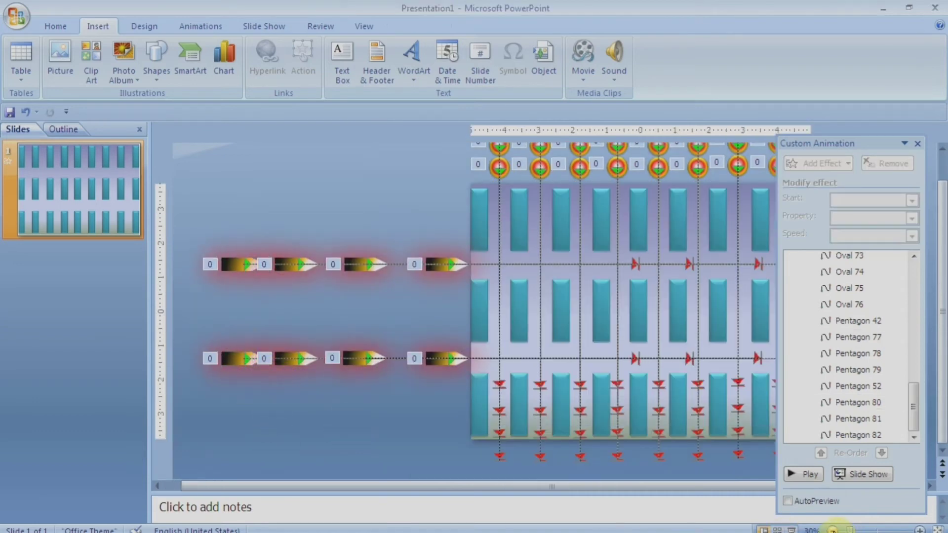
pyautogui.click(833, 530)
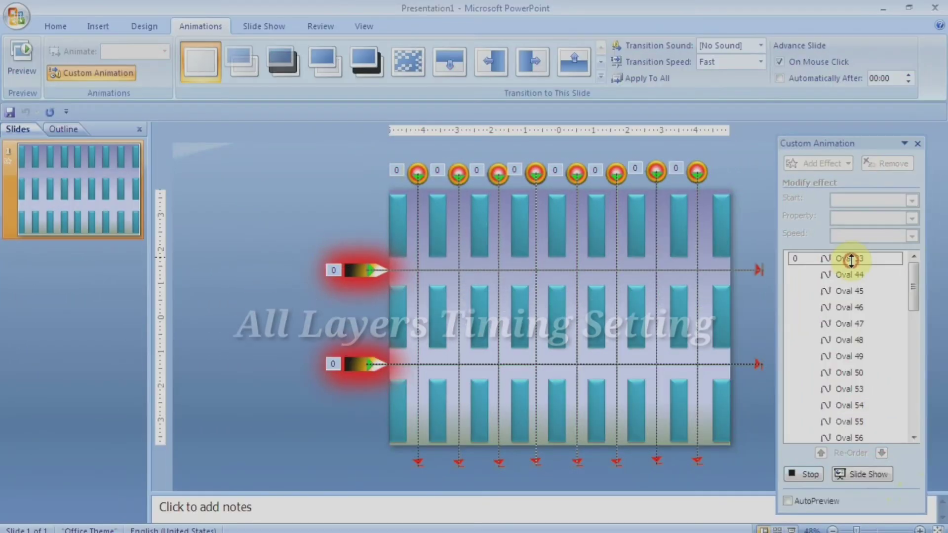
# Identify the first three balls in the animation list and review the timing settings of Oval 33's motion path
pyautogui.click(848, 258)
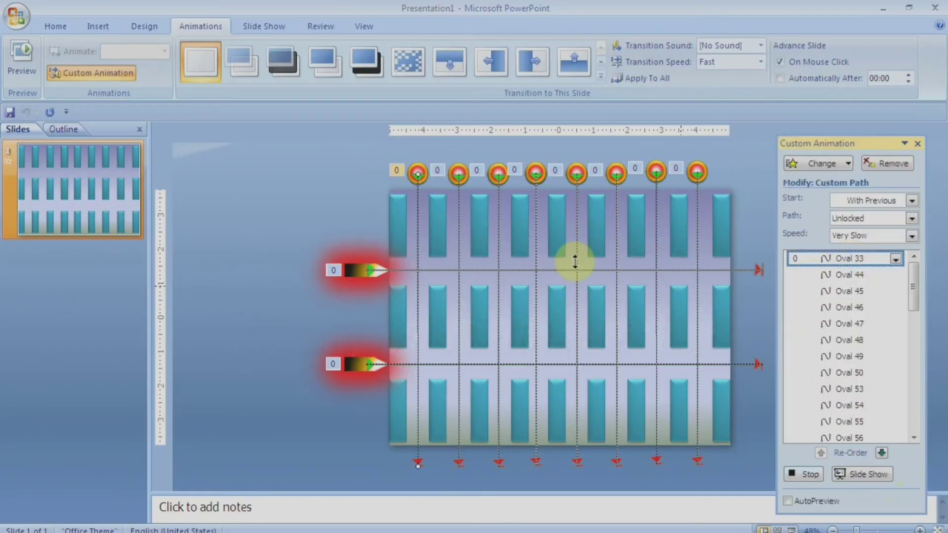
pyautogui.click(798, 276)
pyautogui.click(810, 290)
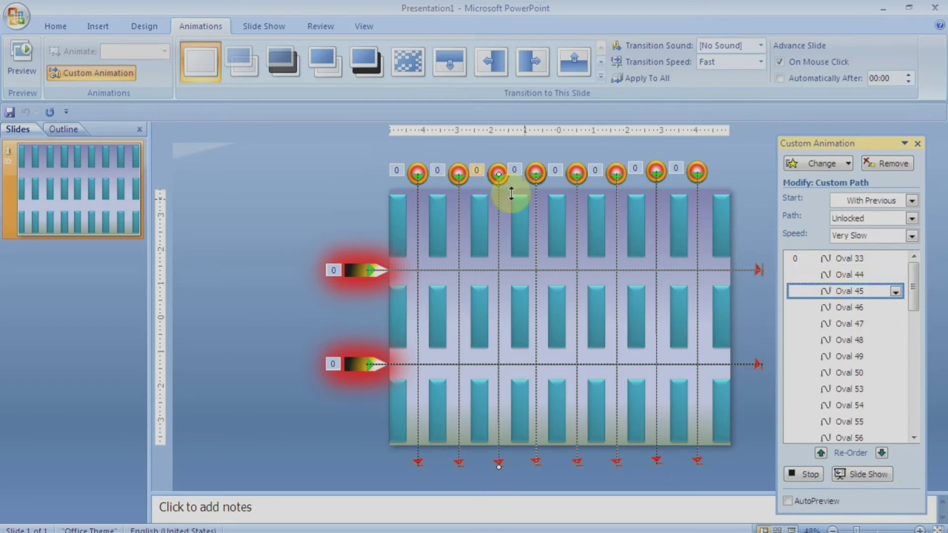
pyautogui.click(806, 258)
pyautogui.rightClick(806, 258)
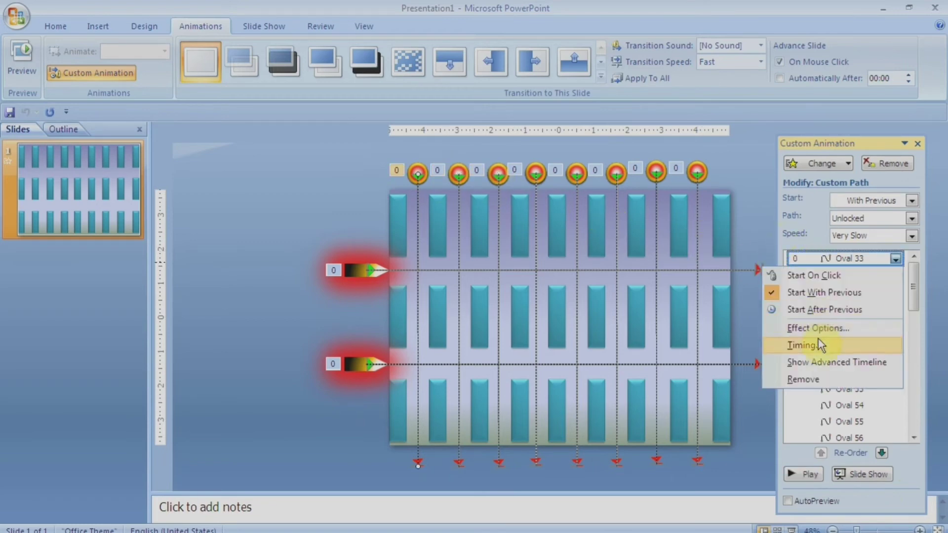
pyautogui.click(800, 354)
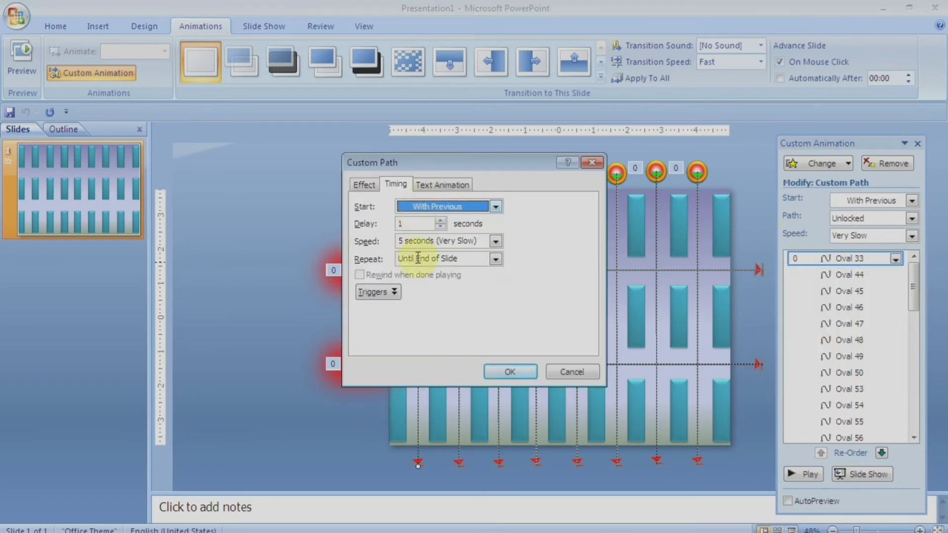
pyautogui.click(511, 374)
# Review the effect and timing settings of Oval 44's motion path and the timing settings of Oval 45's
pyautogui.rightClick(853, 273)
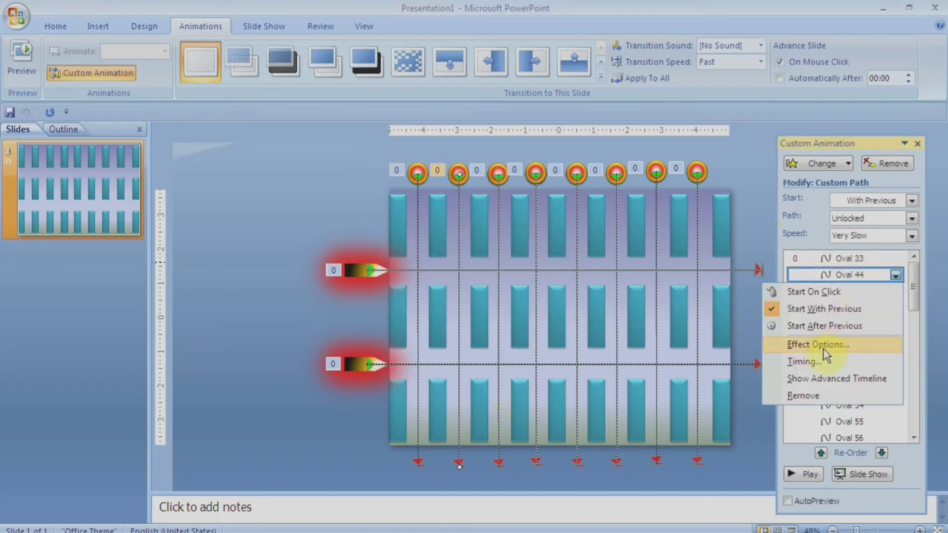
pyautogui.click(820, 361)
pyautogui.click(371, 184)
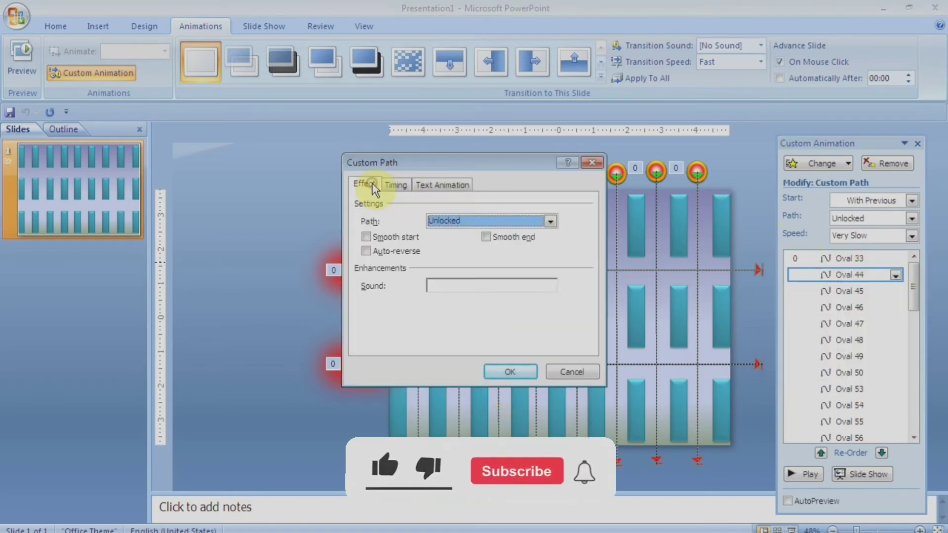
pyautogui.click(395, 184)
pyautogui.click(510, 372)
pyautogui.rightClick(839, 290)
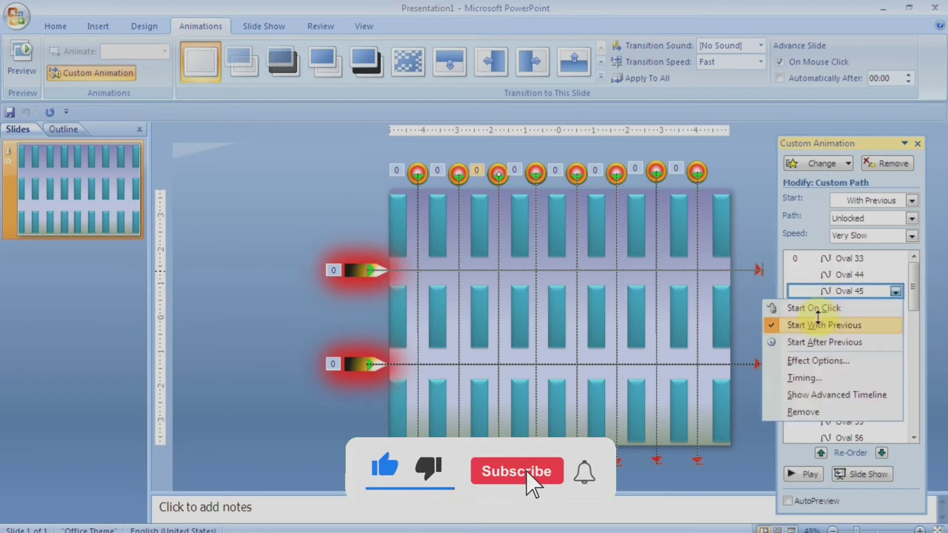
pyautogui.click(808, 376)
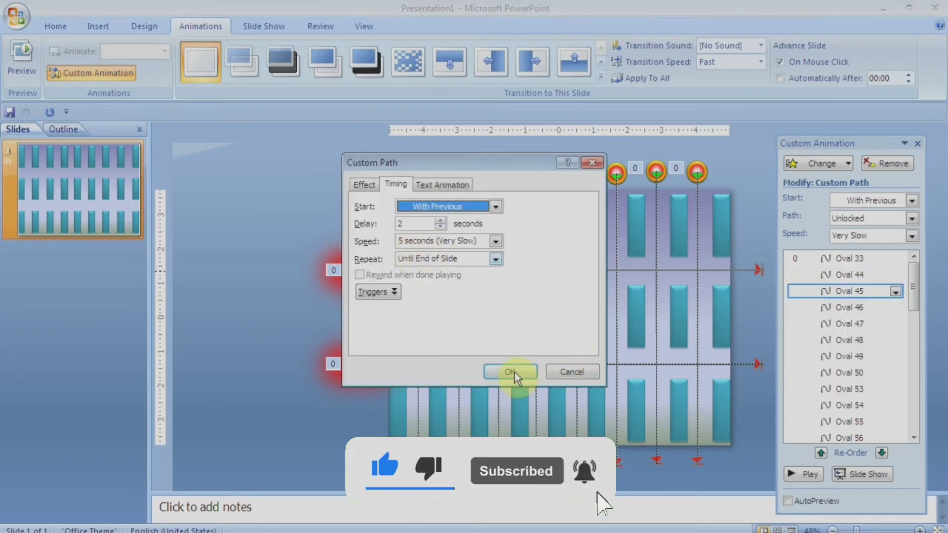
pyautogui.press('Return')
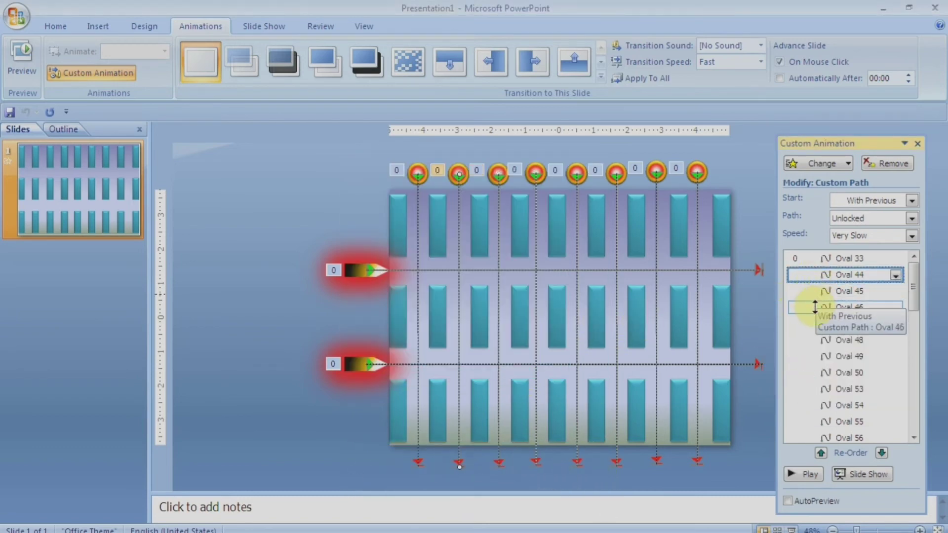
# Review the delay, speed and repeat settings of the motion paths of Oval 46 and Oval 47
pyautogui.click(812, 307)
pyautogui.rightClick(811, 307)
pyautogui.click(797, 394)
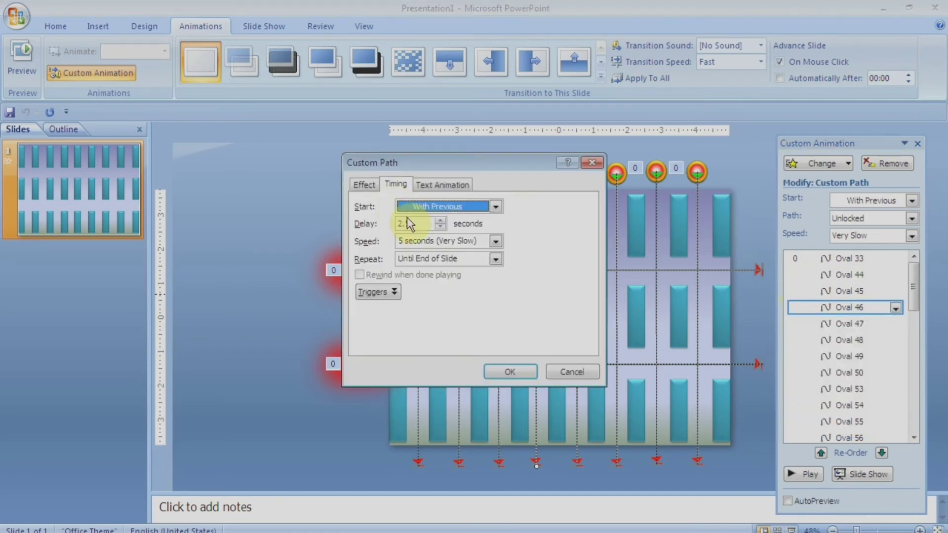
pyautogui.press('Return')
pyautogui.click(806, 323)
pyautogui.rightClick(806, 324)
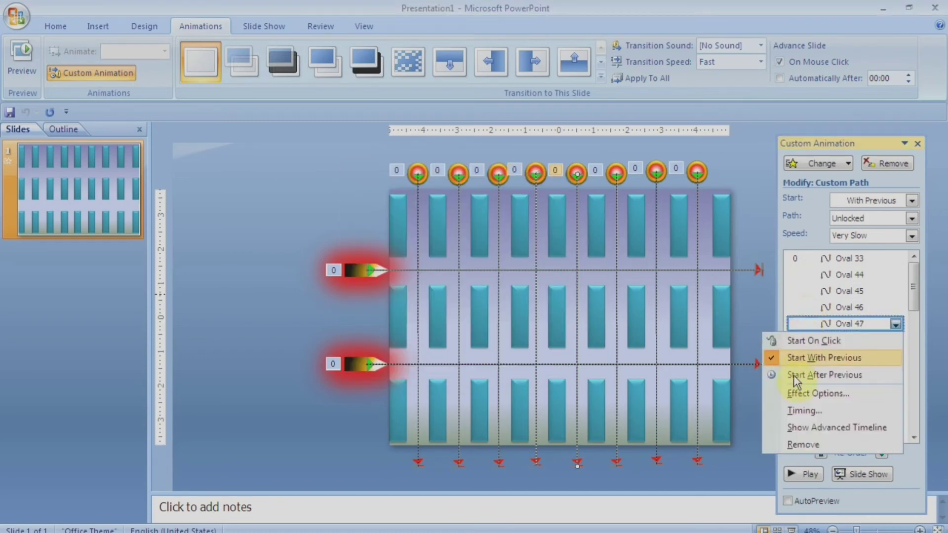
pyautogui.click(797, 409)
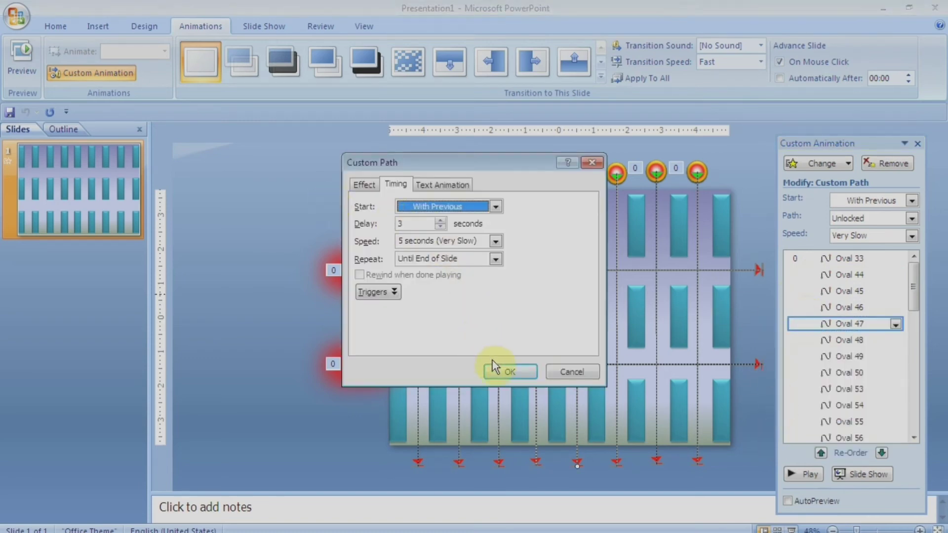
pyautogui.click(496, 368)
# Review the delay, speed and repeat settings of the motion paths of Oval 48 and Oval 49
pyautogui.click(847, 340)
pyautogui.rightClick(846, 340)
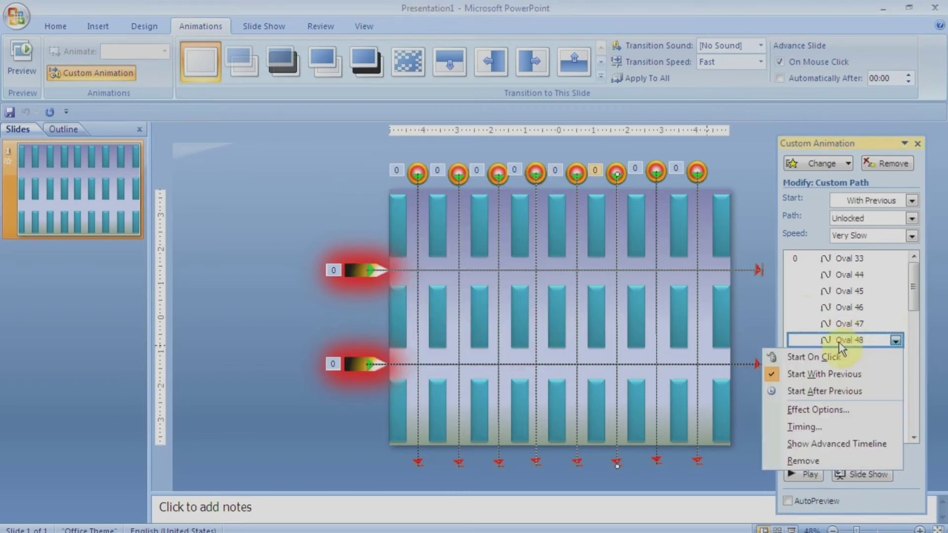
pyautogui.click(799, 424)
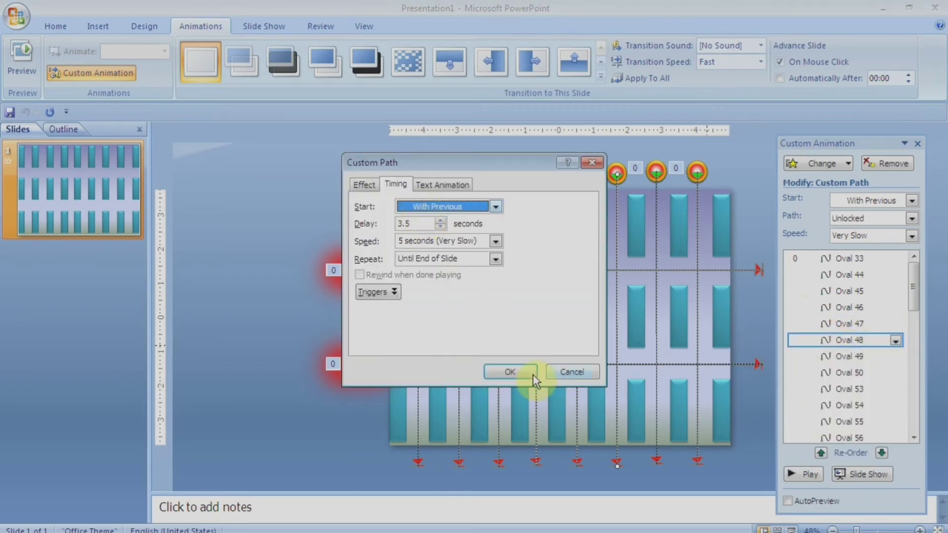
pyautogui.press('Return')
pyautogui.rightClick(839, 356)
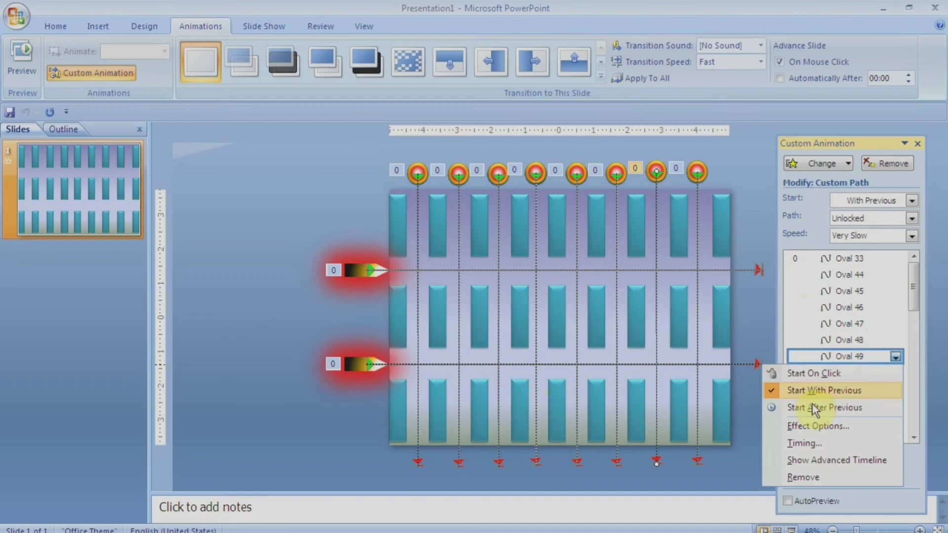
pyautogui.click(800, 441)
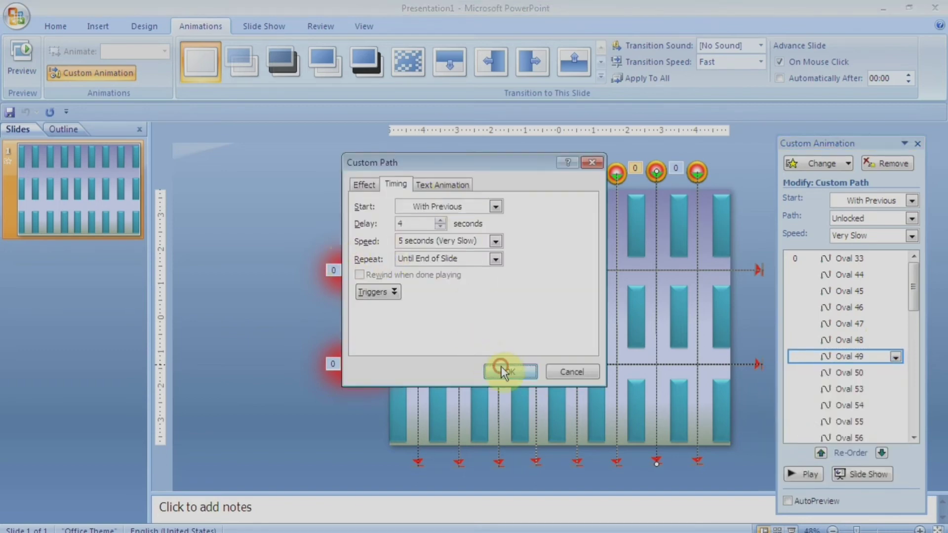
pyautogui.click(504, 371)
# Review the delay, speed and repeat settings of the motion paths of Oval 50 and Oval 53
pyautogui.click(817, 371)
pyautogui.rightClick(817, 371)
pyautogui.click(790, 458)
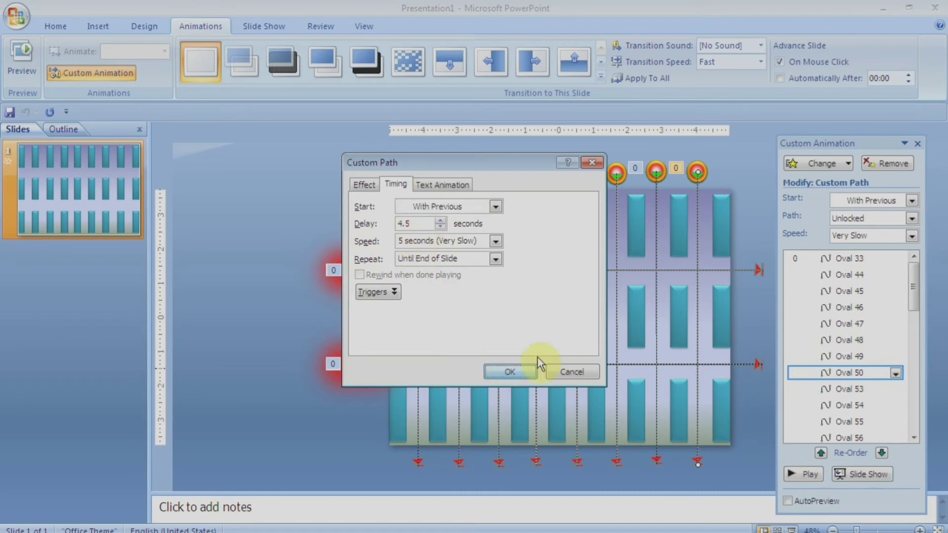
pyautogui.click(528, 371)
pyautogui.click(825, 388)
pyautogui.rightClick(825, 388)
pyautogui.click(795, 476)
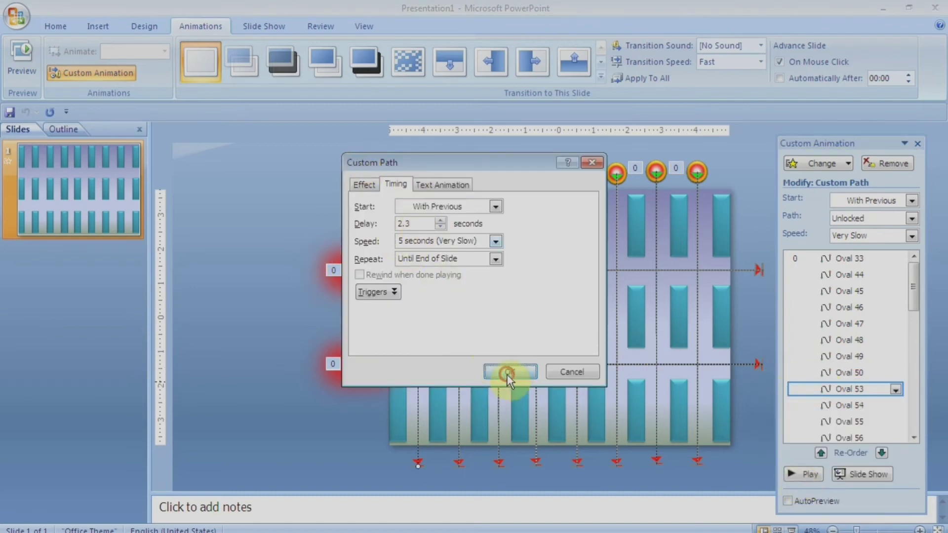
pyautogui.click(508, 372)
# Review the delay, speed and repeat settings of Oval 54's motion path, including its speed choices
pyautogui.click(850, 405)
pyautogui.rightClick(850, 405)
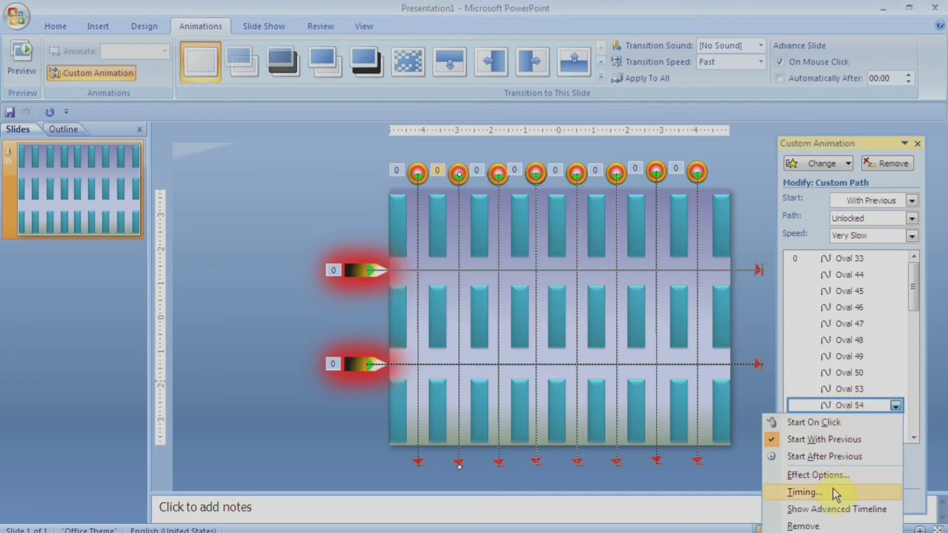
pyautogui.click(795, 491)
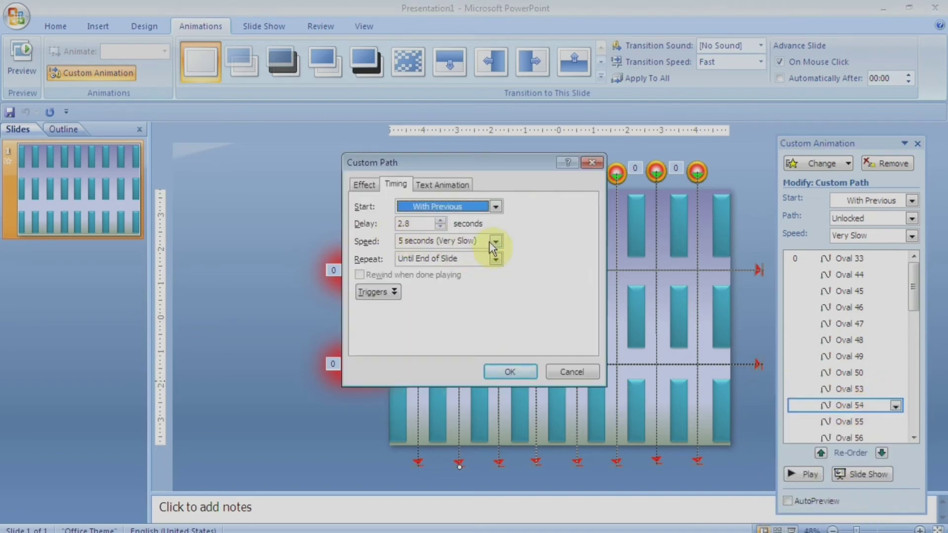
pyautogui.click(495, 241)
pyautogui.click(478, 251)
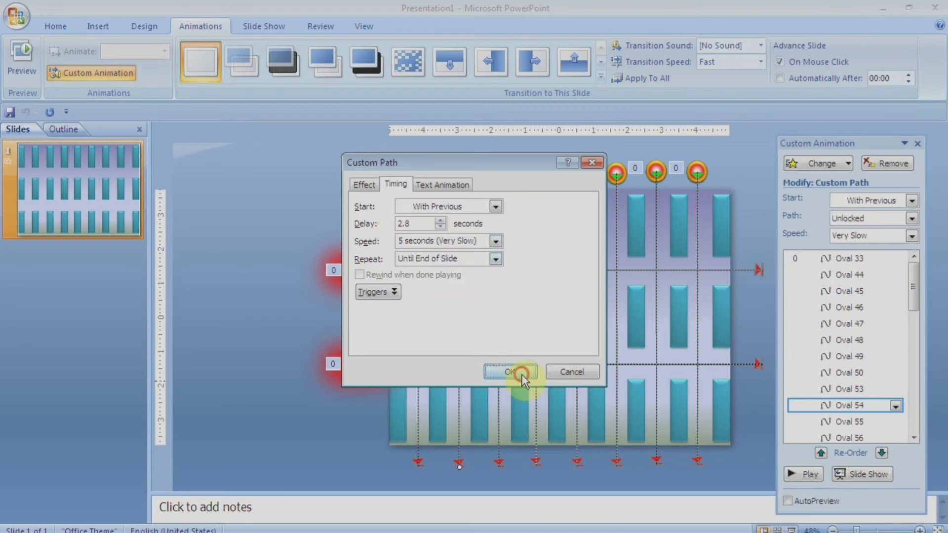
pyautogui.press('Return')
# Review the timing settings of the motion paths of Oval 55 and Oval 56
pyautogui.rightClick(850, 421)
pyautogui.click(803, 370)
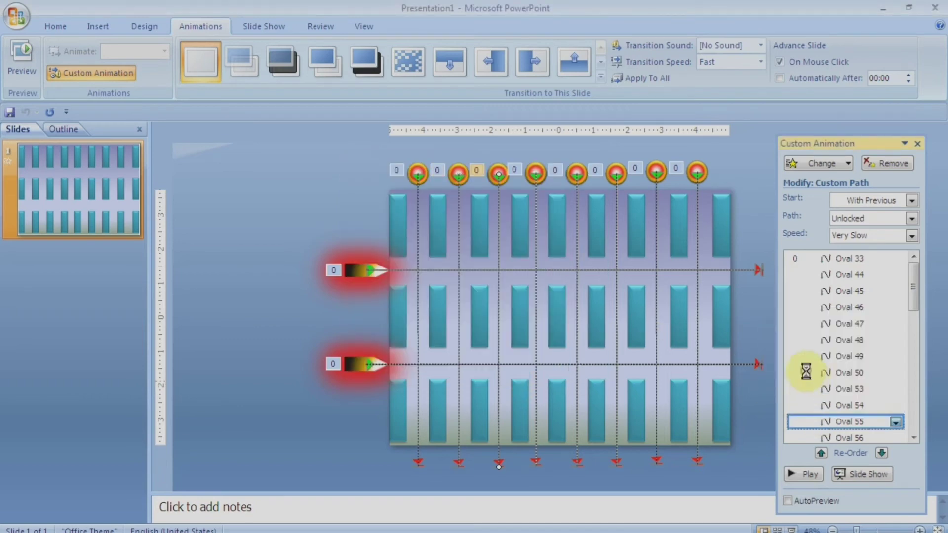
pyautogui.click(513, 372)
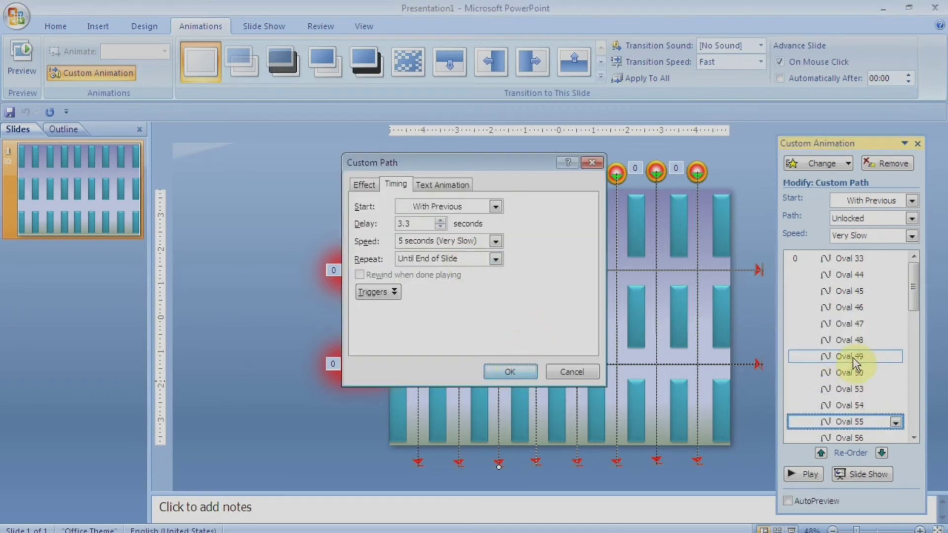
pyautogui.moveTo(916, 306); pyautogui.dragTo(919, 336)
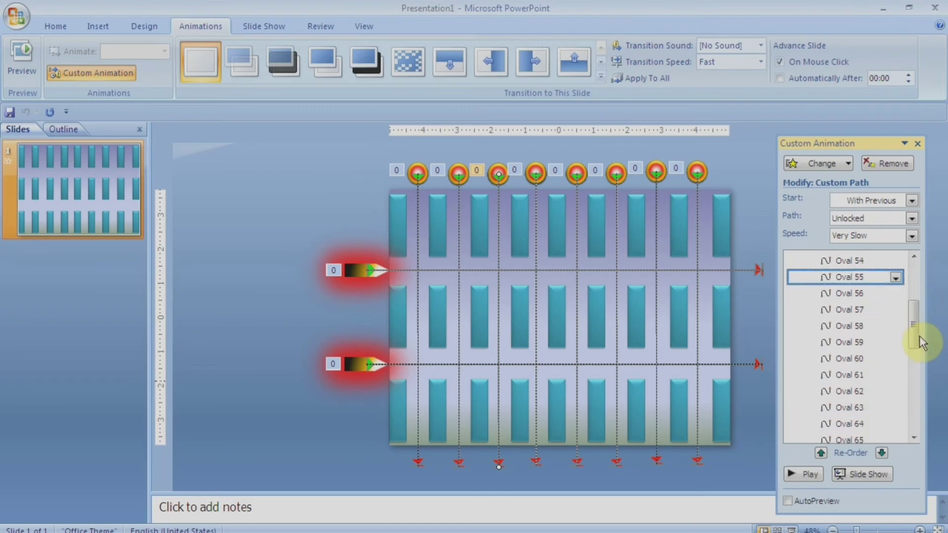
pyautogui.click(895, 293)
pyautogui.click(856, 380)
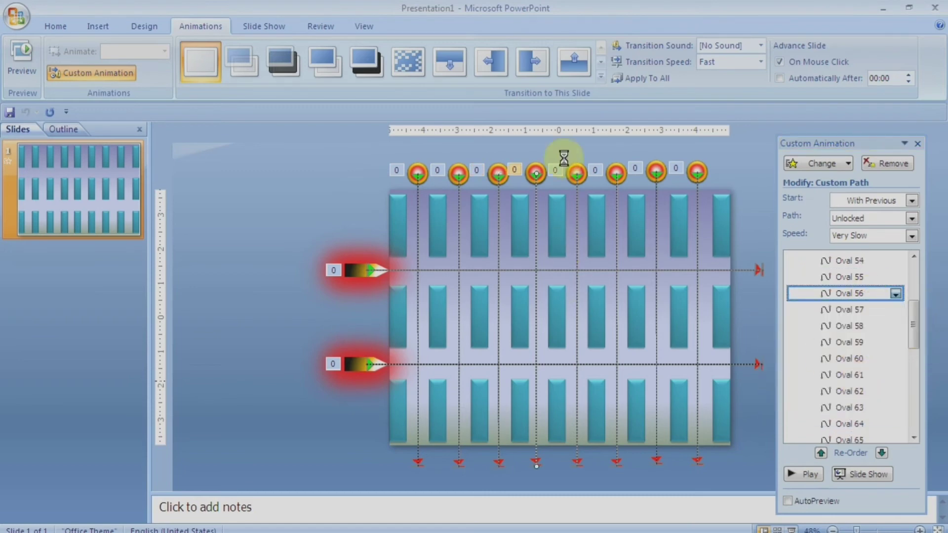
pyautogui.click(519, 370)
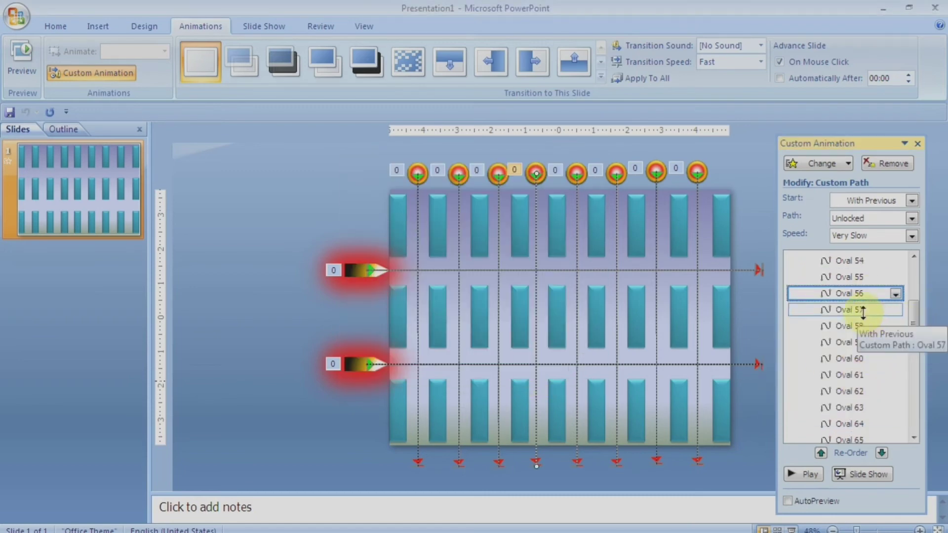
# Review the delay, speed and repeat settings of the motion paths of Oval 57 and Oval 58
pyautogui.click(895, 310)
pyautogui.click(857, 396)
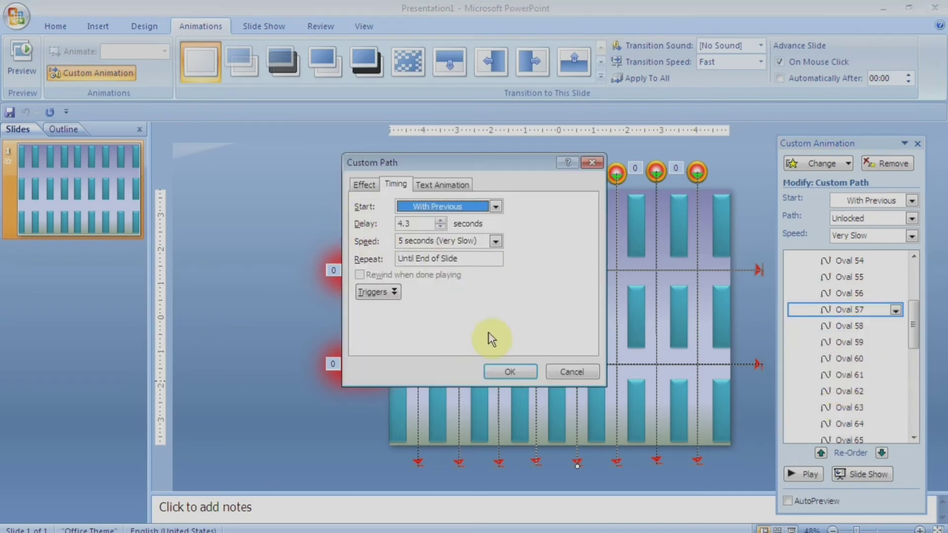
pyautogui.click(499, 371)
pyautogui.click(837, 325)
pyautogui.click(895, 326)
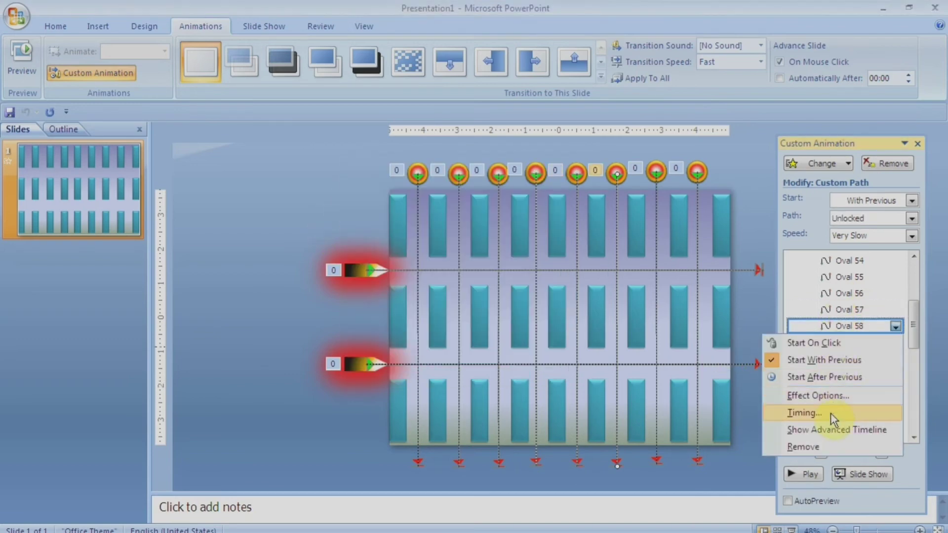
pyautogui.click(831, 412)
pyautogui.click(506, 370)
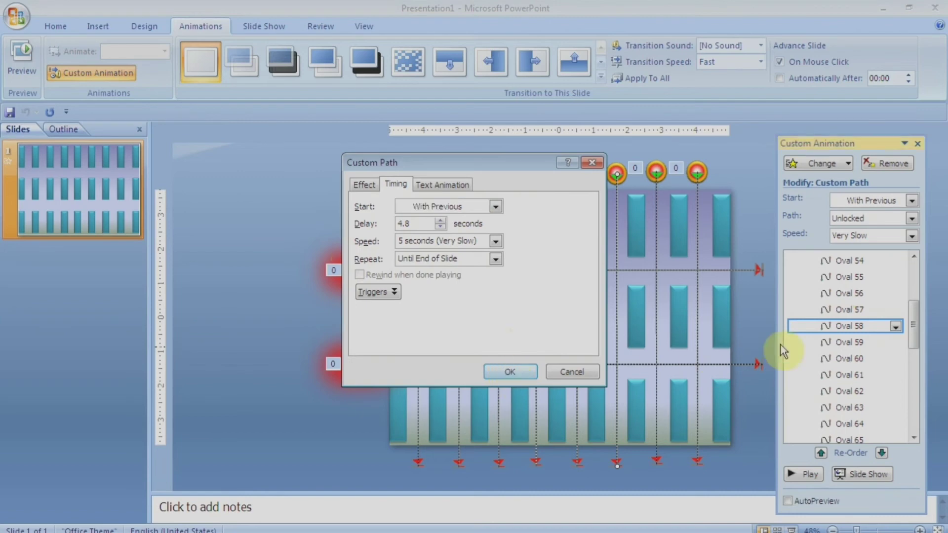
# Review the delay, speed and repeat settings of the motion paths of Oval 59 and Oval 60
pyautogui.click(838, 342)
pyautogui.click(895, 342)
pyautogui.click(830, 429)
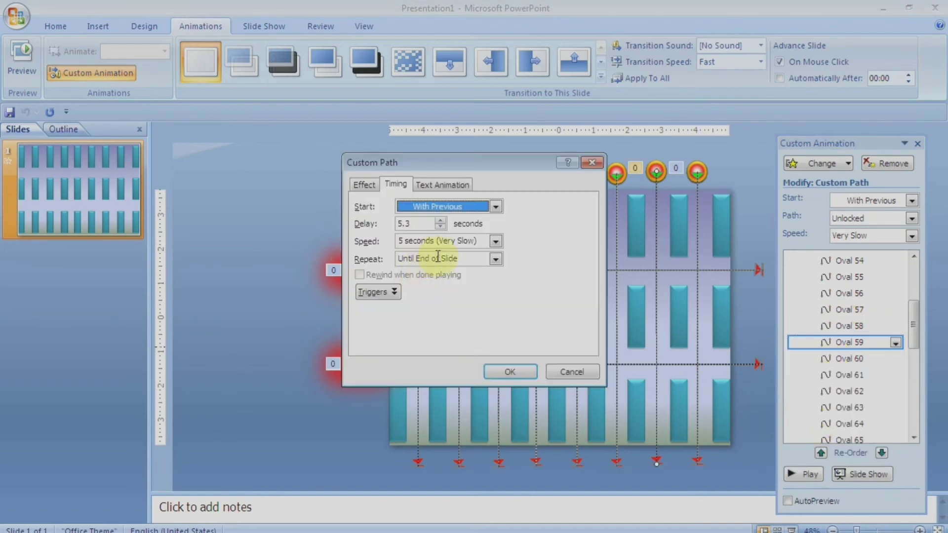
pyautogui.click(568, 373)
pyautogui.click(838, 358)
pyautogui.click(894, 359)
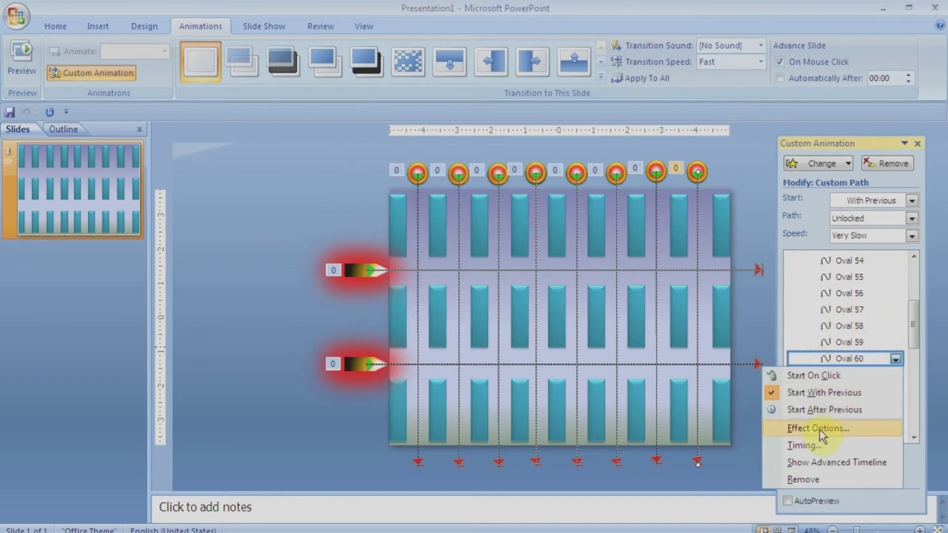
pyautogui.click(819, 435)
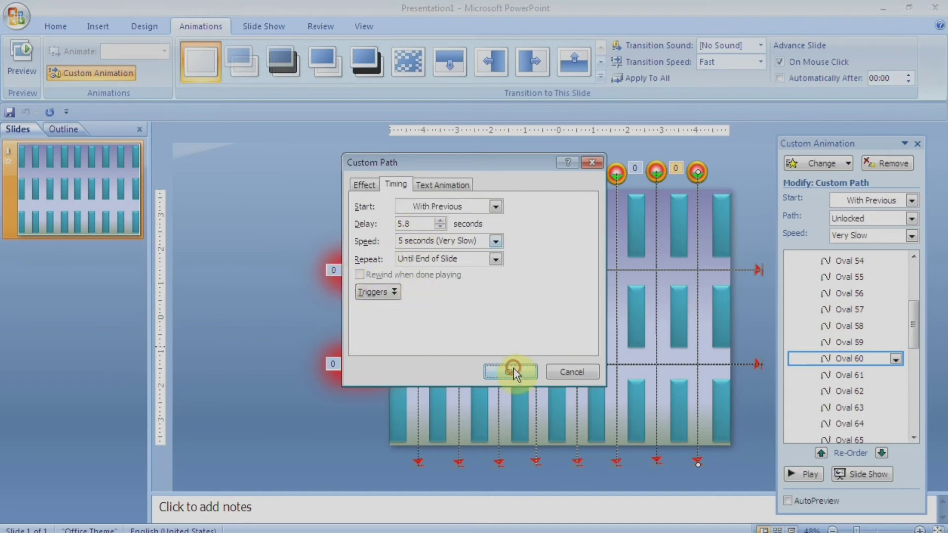
pyautogui.click(511, 371)
# Review the delay, speed and repeat settings of the motion paths of Oval 61 and Oval 62
pyautogui.click(839, 374)
pyautogui.click(895, 375)
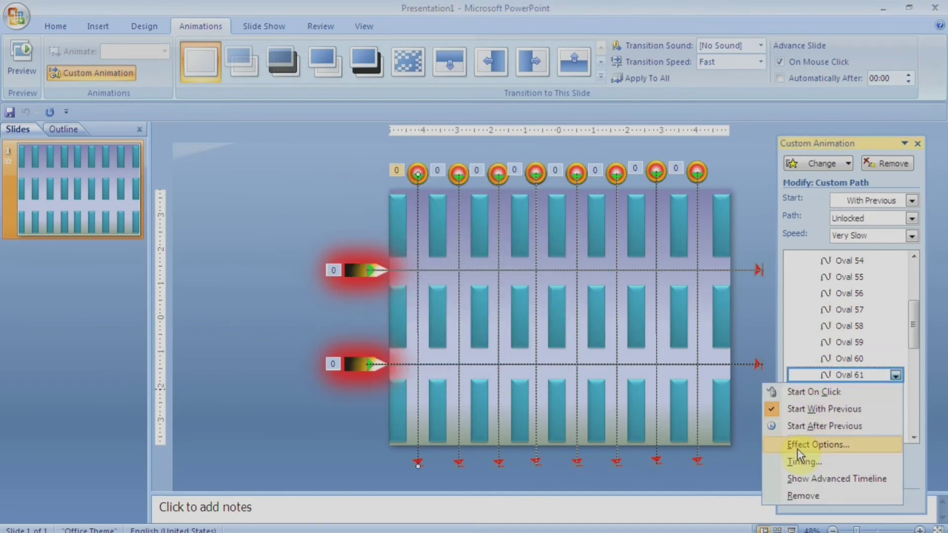
pyautogui.click(798, 450)
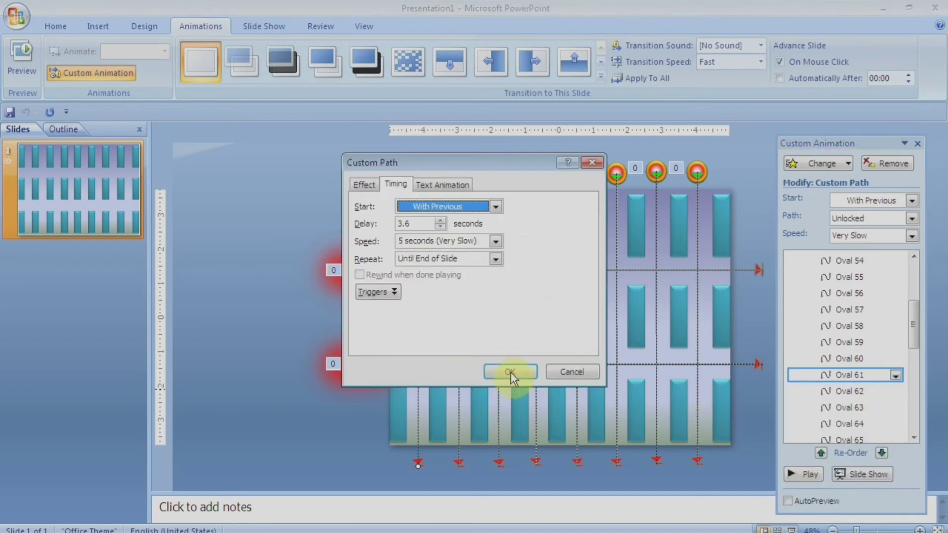
pyautogui.click(510, 373)
pyautogui.click(850, 391)
pyautogui.click(895, 391)
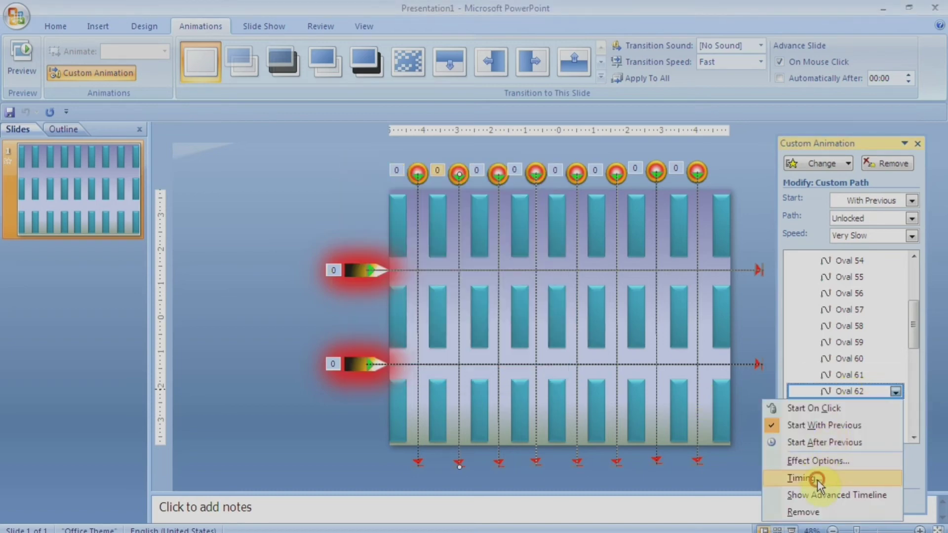
pyautogui.click(815, 479)
pyautogui.click(510, 373)
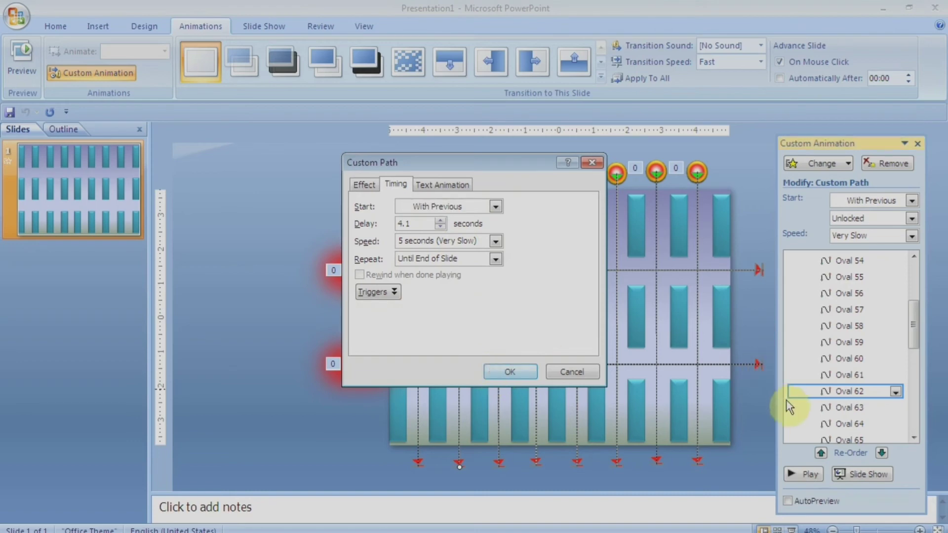
# Review the delay, speed and repeat settings of Oval 63's motion path
pyautogui.click(850, 407)
pyautogui.click(895, 407)
pyautogui.click(816, 495)
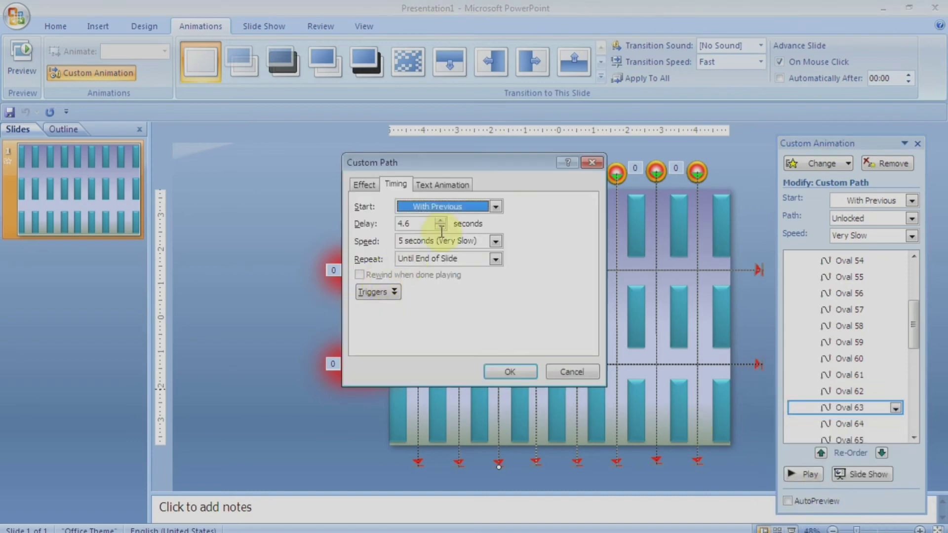
pyautogui.press('Return')
# Review the timing settings of Oval 64's motion path, including its speed choices
pyautogui.scroll(-3, 913, 355)
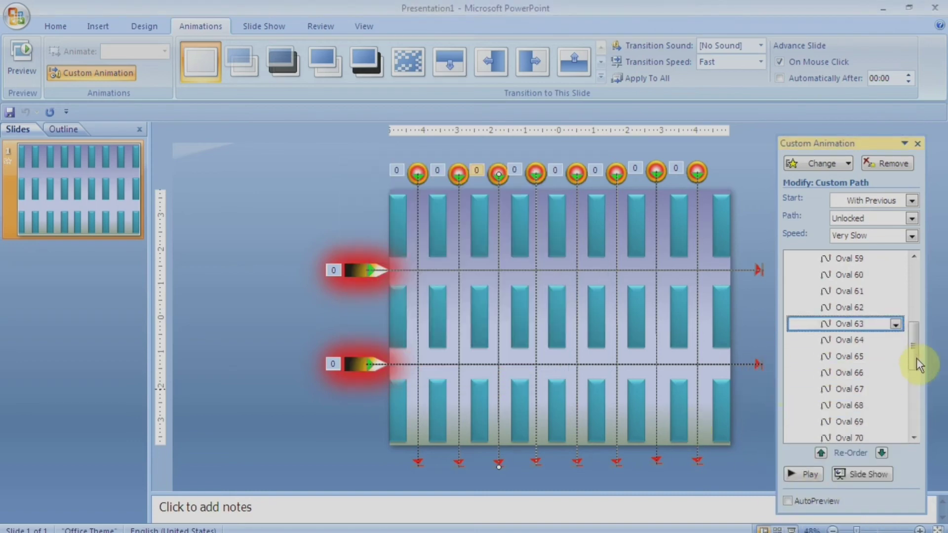
pyautogui.click(839, 273)
pyautogui.click(895, 273)
pyautogui.click(834, 360)
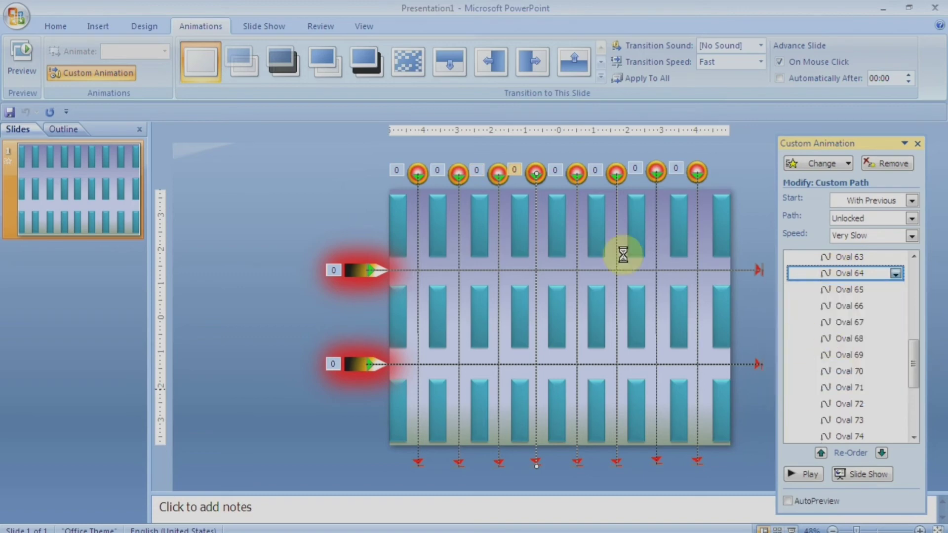
pyautogui.click(496, 241)
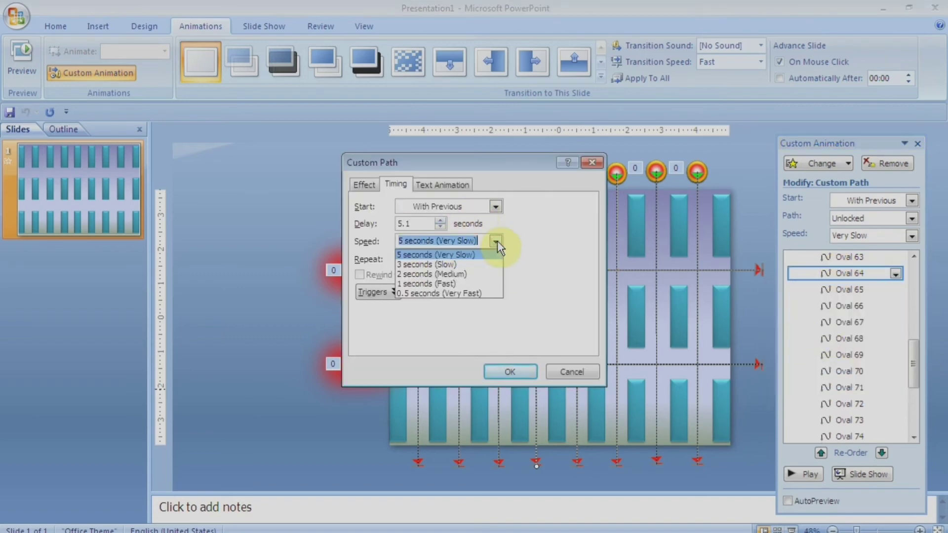
pyautogui.click(512, 374)
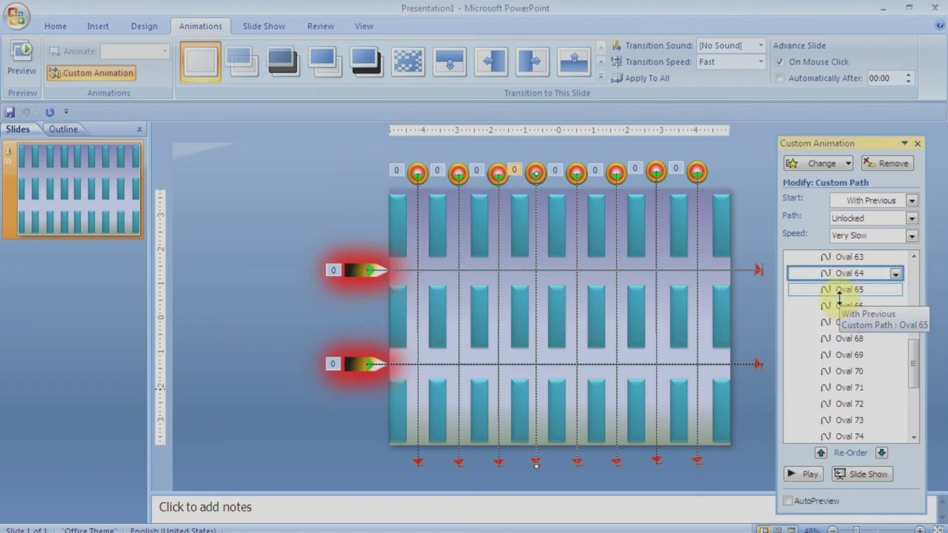
# Review the delay, speed and repeat settings of the motion paths of Oval 65 and Oval 66
pyautogui.click(820, 290)
pyautogui.click(895, 290)
pyautogui.click(829, 377)
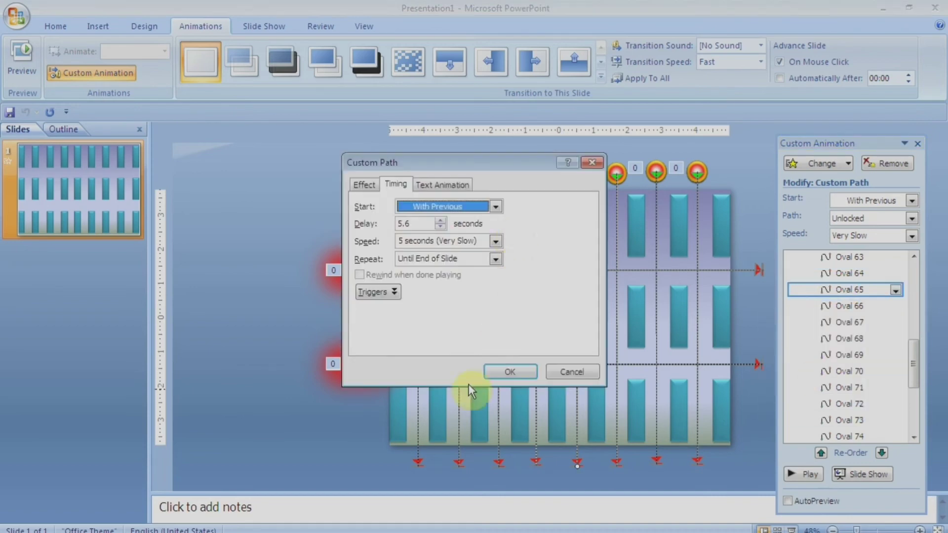
pyautogui.press('Return')
pyautogui.click(828, 306)
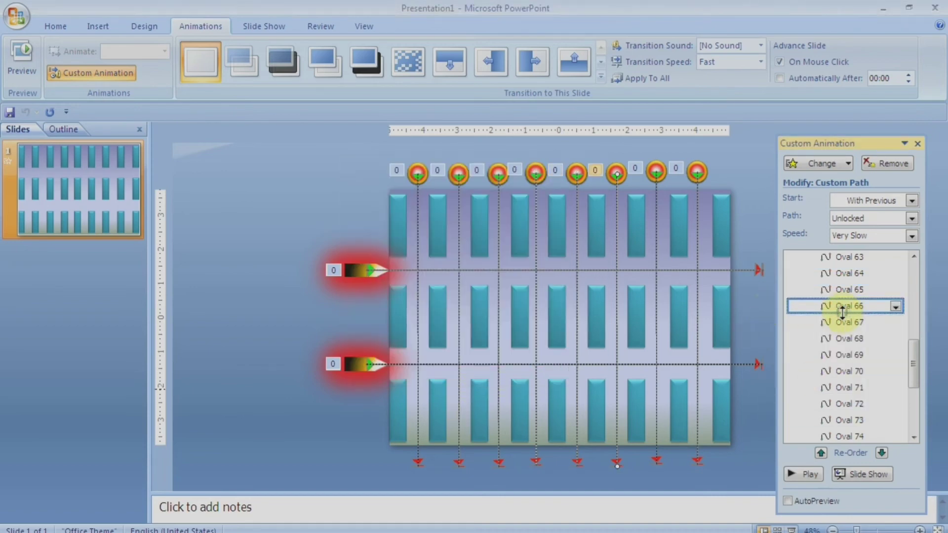
pyautogui.click(894, 306)
pyautogui.click(828, 393)
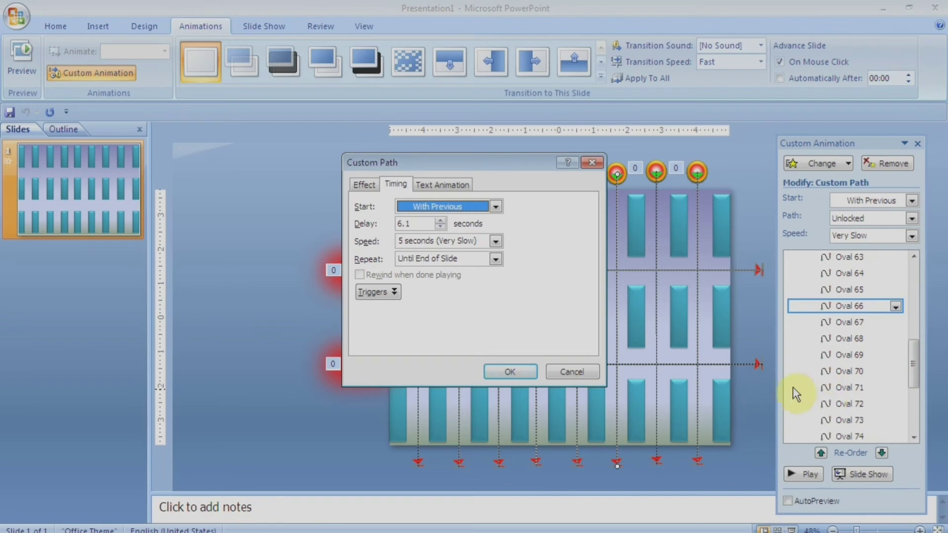
pyautogui.click(523, 378)
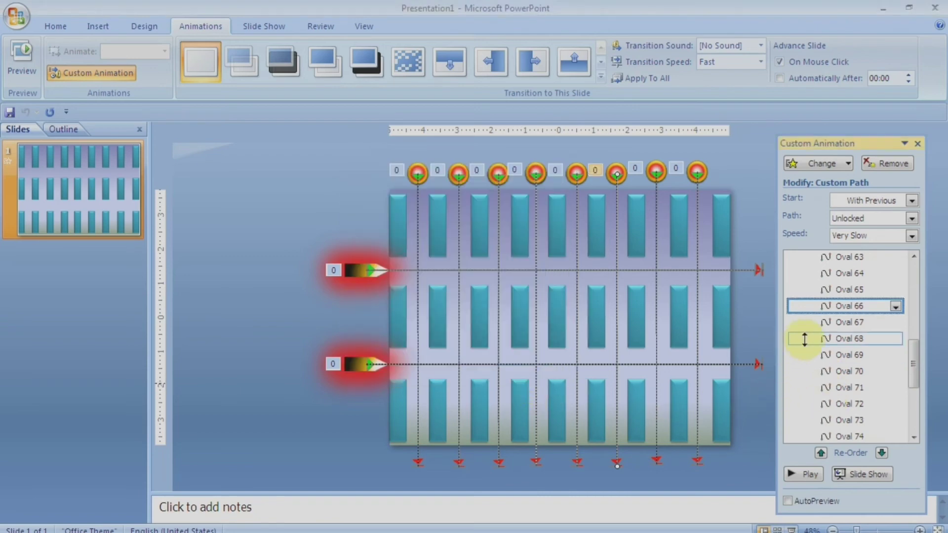
# Review the delay, speed and repeat settings of the motion paths of Oval 67 and Oval 68
pyautogui.click(828, 322)
pyautogui.click(895, 321)
pyautogui.click(808, 410)
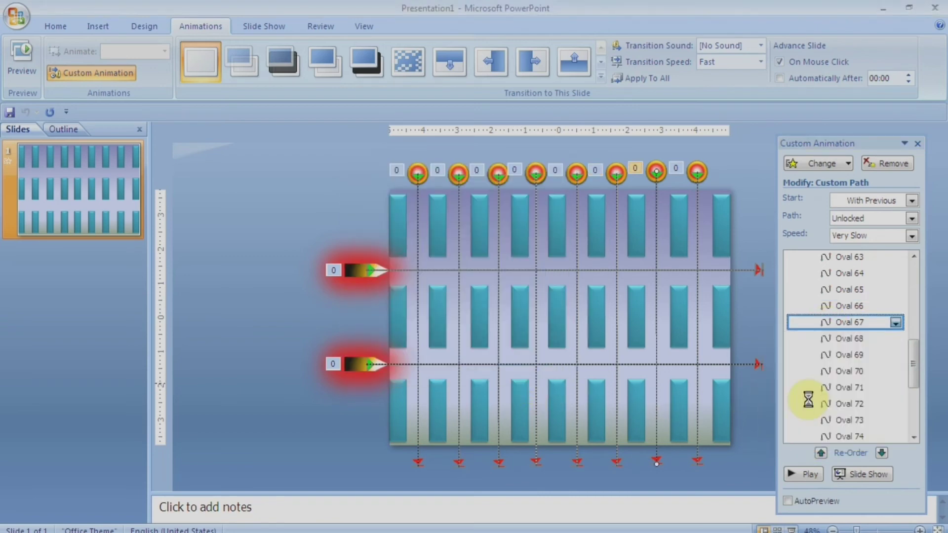
pyautogui.click(509, 372)
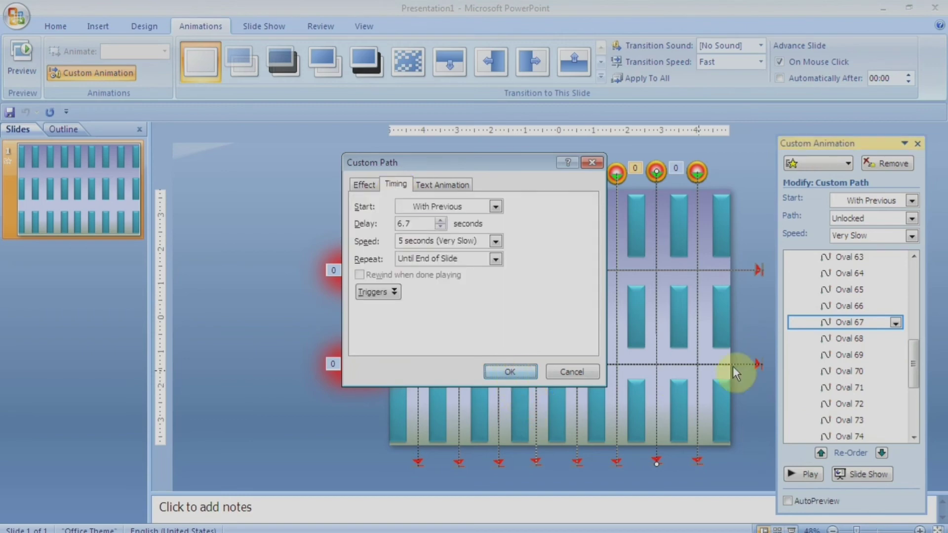
pyautogui.click(839, 338)
pyautogui.click(895, 338)
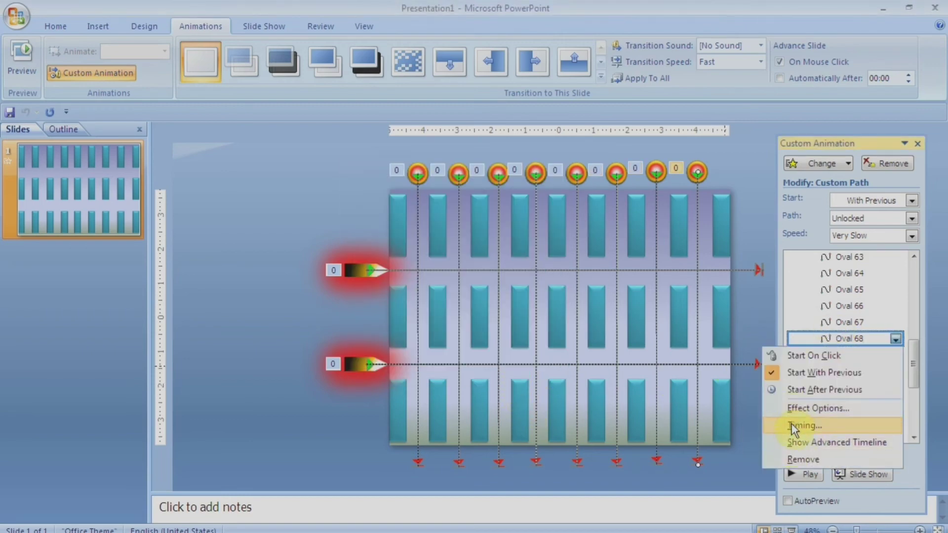
pyautogui.click(794, 426)
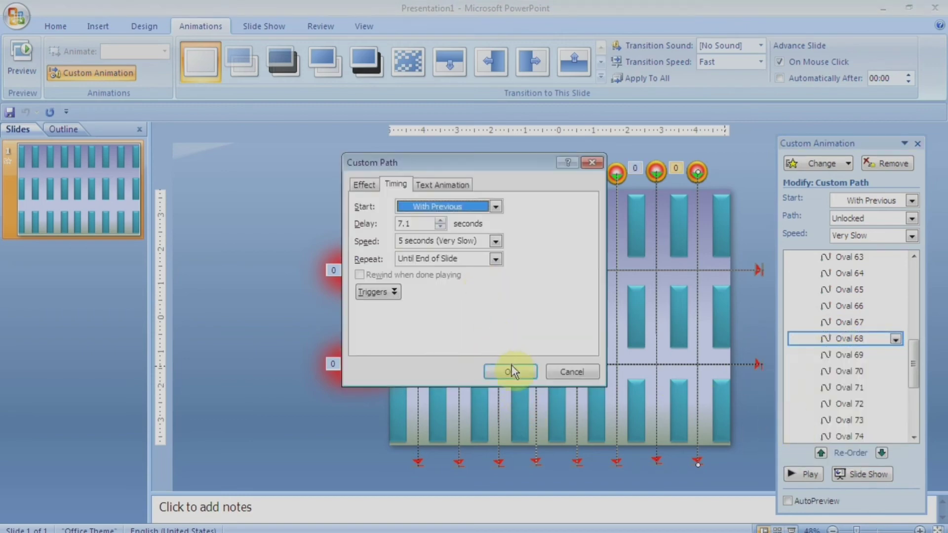
pyautogui.press('Return')
# Review the delay, speed and repeat settings of the motion paths of Oval 69 and Oval 70
pyautogui.click(800, 354)
pyautogui.click(895, 354)
pyautogui.click(800, 440)
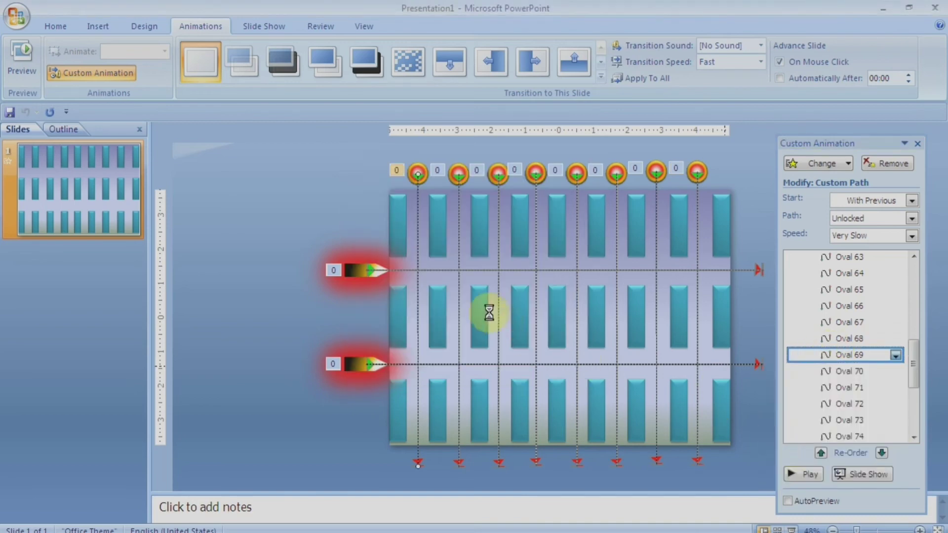
pyautogui.click(511, 371)
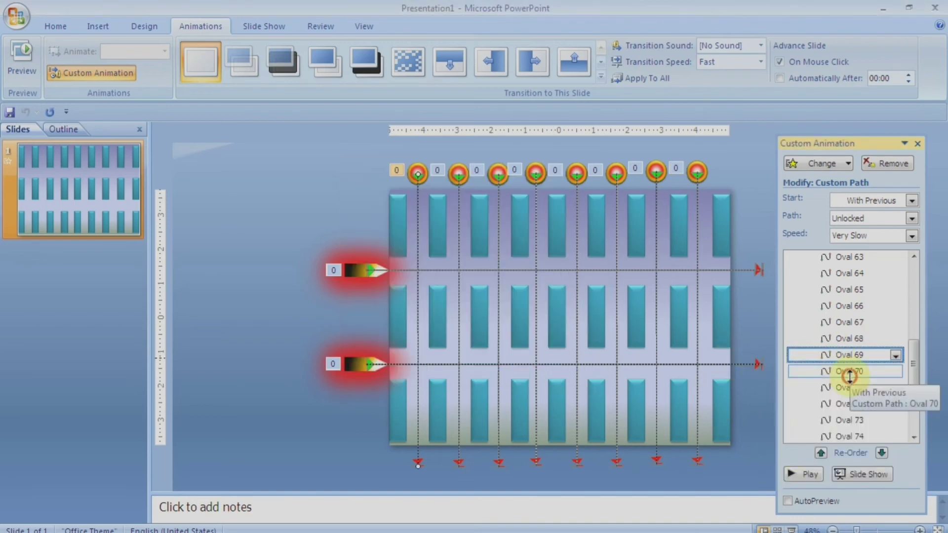
pyautogui.click(849, 371)
pyautogui.click(895, 371)
pyautogui.click(802, 456)
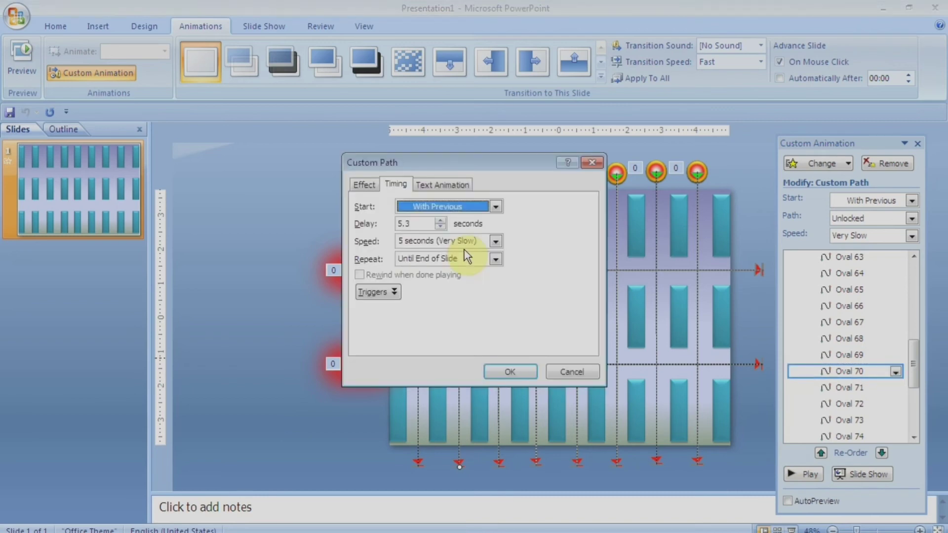
pyautogui.click(492, 368)
# Review the delay, speed and repeat settings of the motion paths of Oval 71 and Oval 72
pyautogui.click(818, 387)
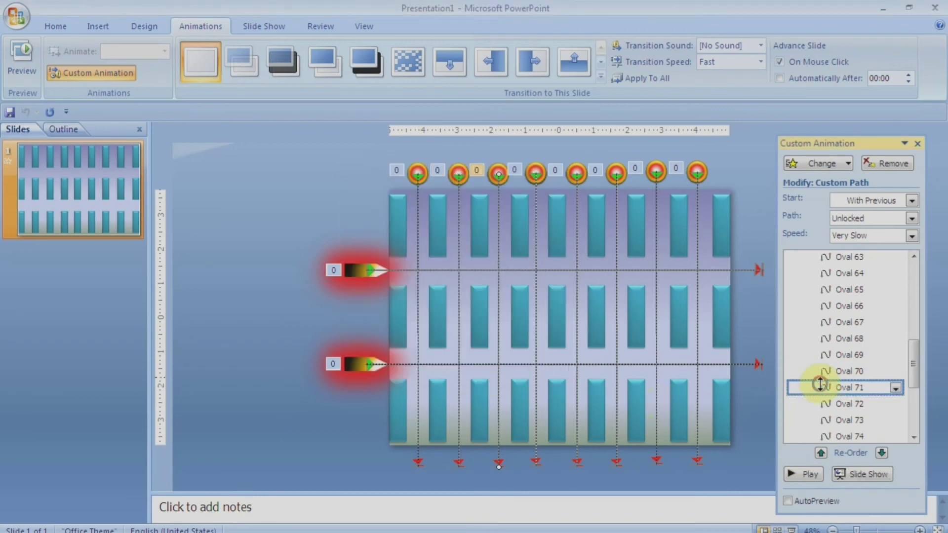
pyautogui.click(895, 387)
pyautogui.click(795, 472)
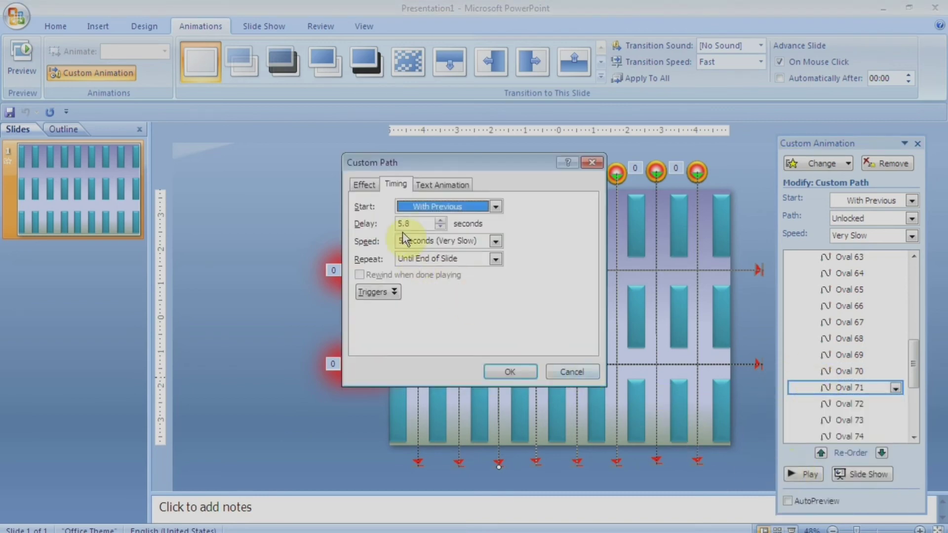
pyautogui.click(513, 372)
pyautogui.click(834, 404)
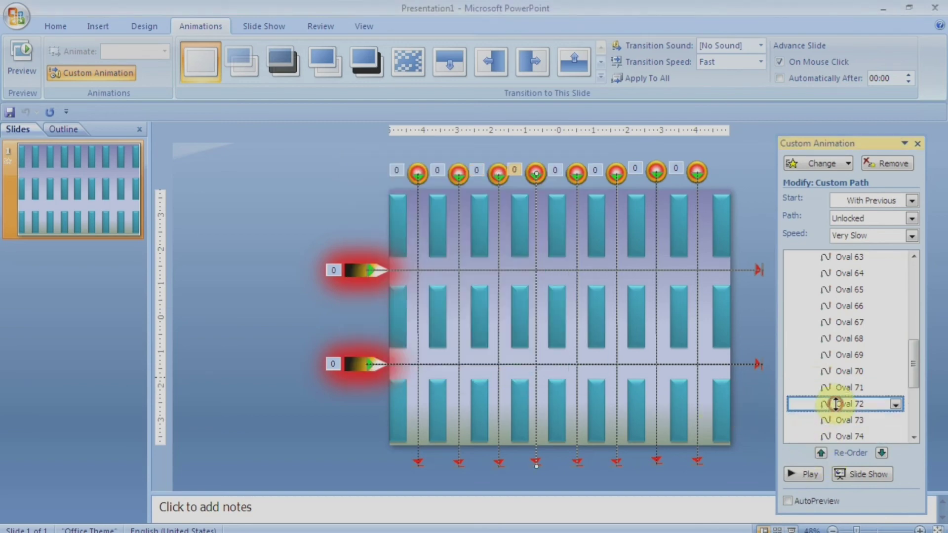
pyautogui.click(895, 403)
pyautogui.click(804, 490)
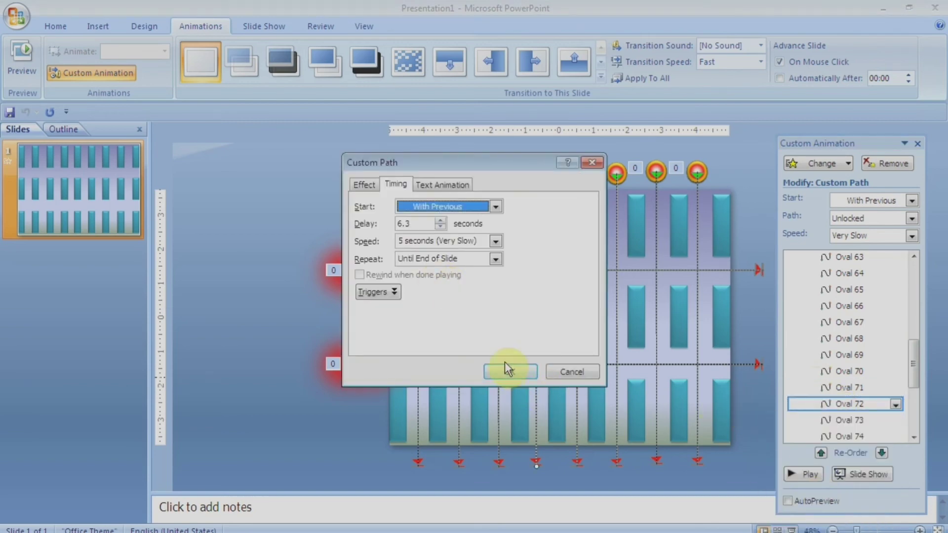
pyautogui.click(511, 372)
# Review the delay, speed and repeat settings of Oval 73's motion path
pyautogui.moveTo(918, 374); pyautogui.dragTo(919, 401)
pyautogui.click(857, 293)
pyautogui.click(895, 293)
pyautogui.click(856, 381)
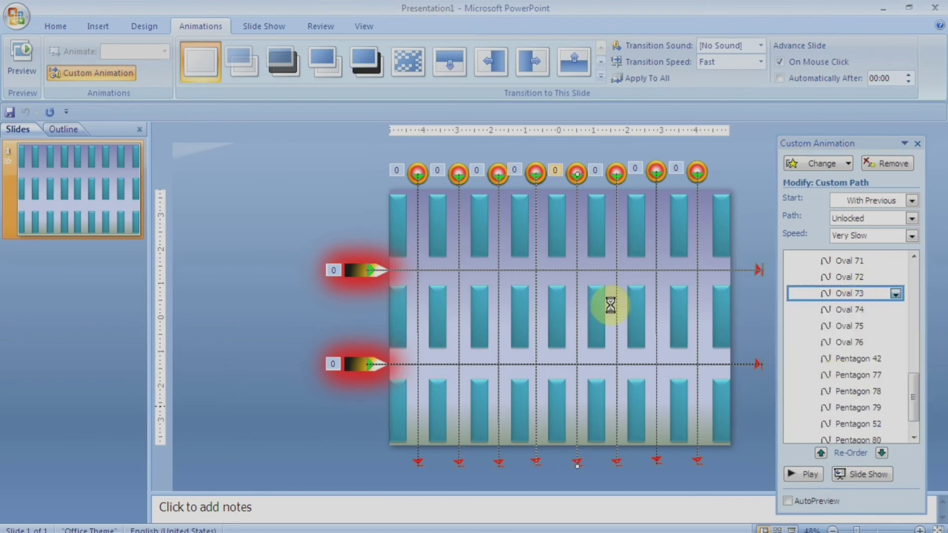
pyautogui.click(524, 372)
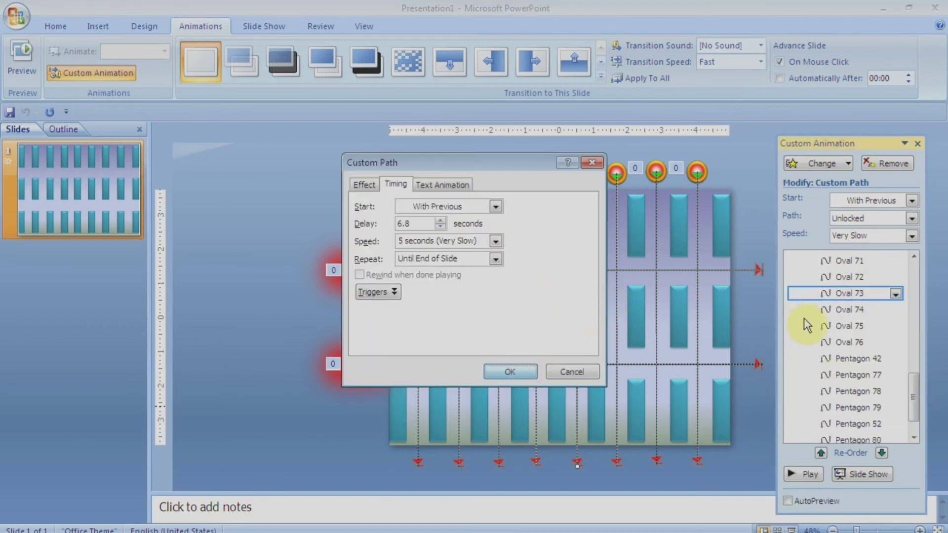
# Review the delay, speed and repeat settings of the motion paths of Oval 74, Oval 75 and Oval 76
pyautogui.click(795, 310)
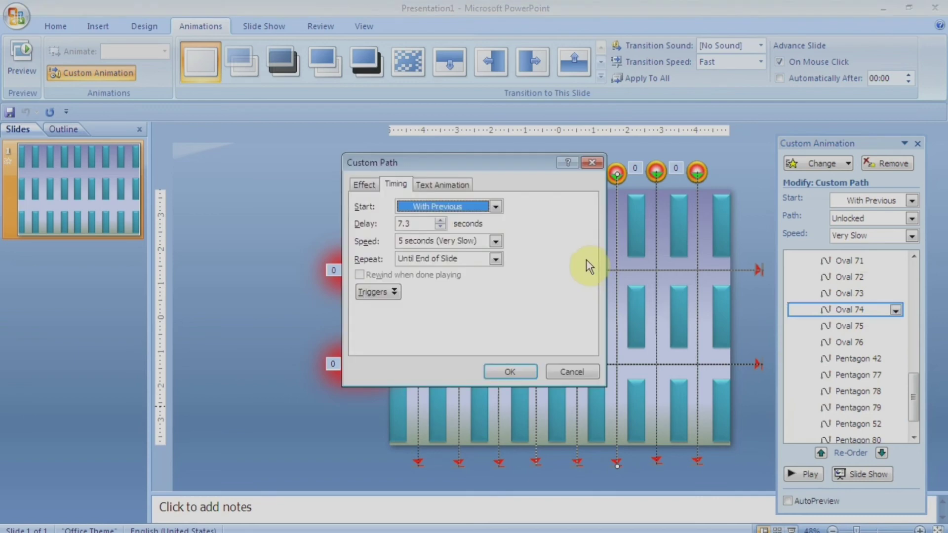
pyautogui.click(500, 368)
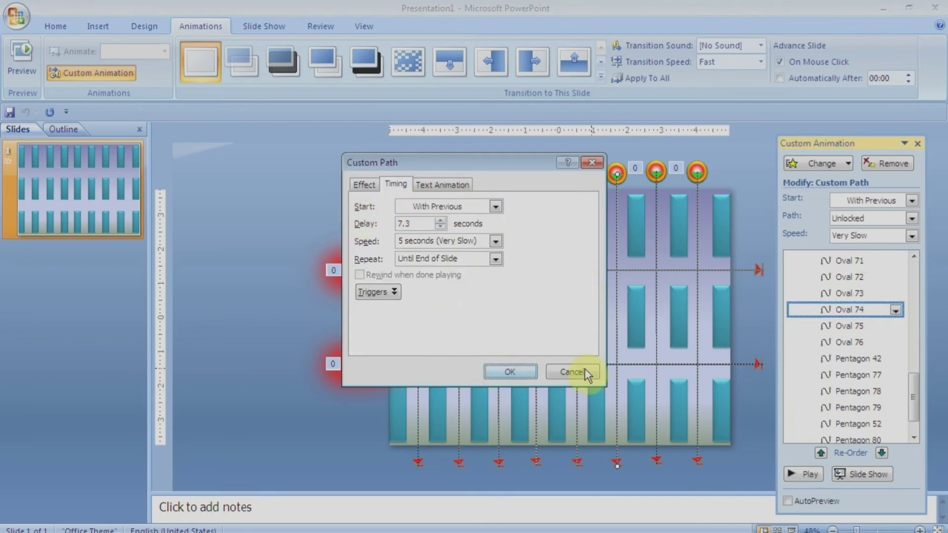
pyautogui.rightClick(828, 328)
pyautogui.click(804, 413)
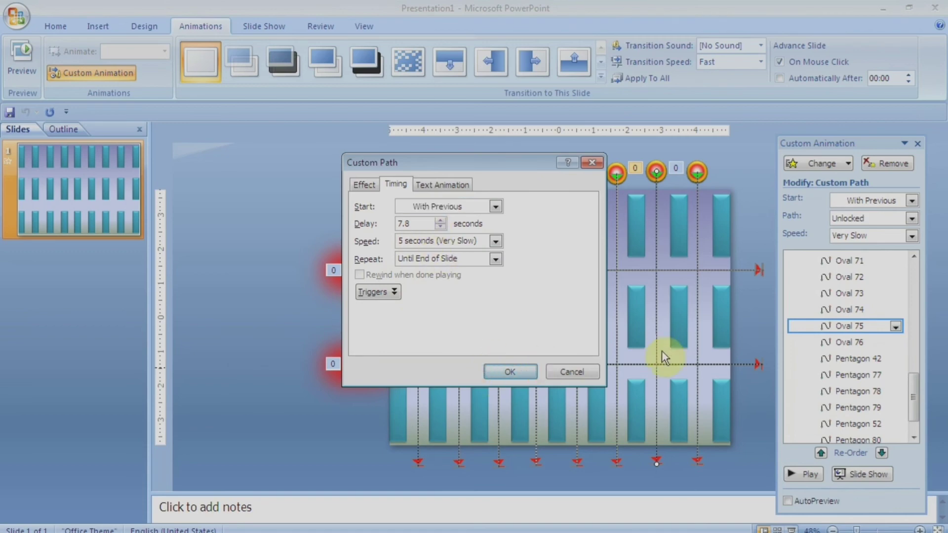
pyautogui.press('Return')
pyautogui.rightClick(834, 342)
pyautogui.click(803, 427)
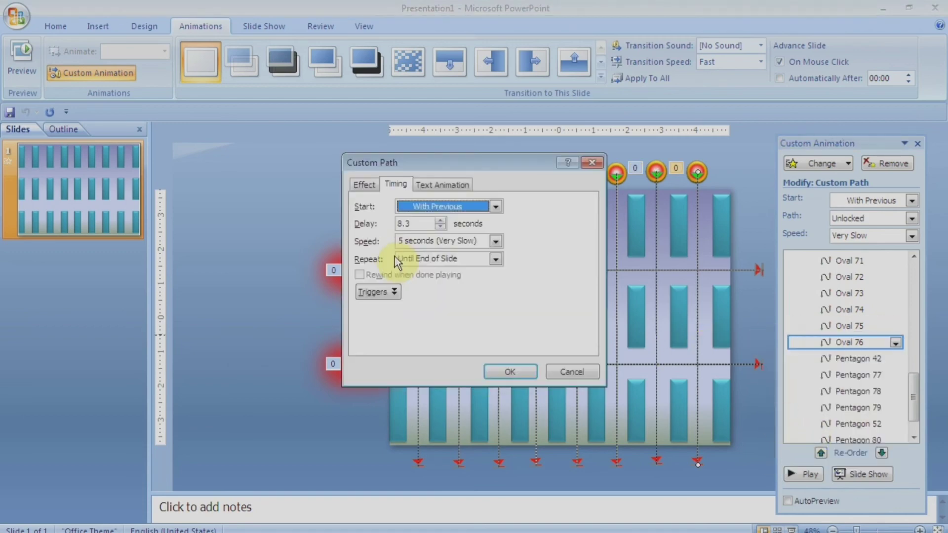
pyautogui.click(490, 369)
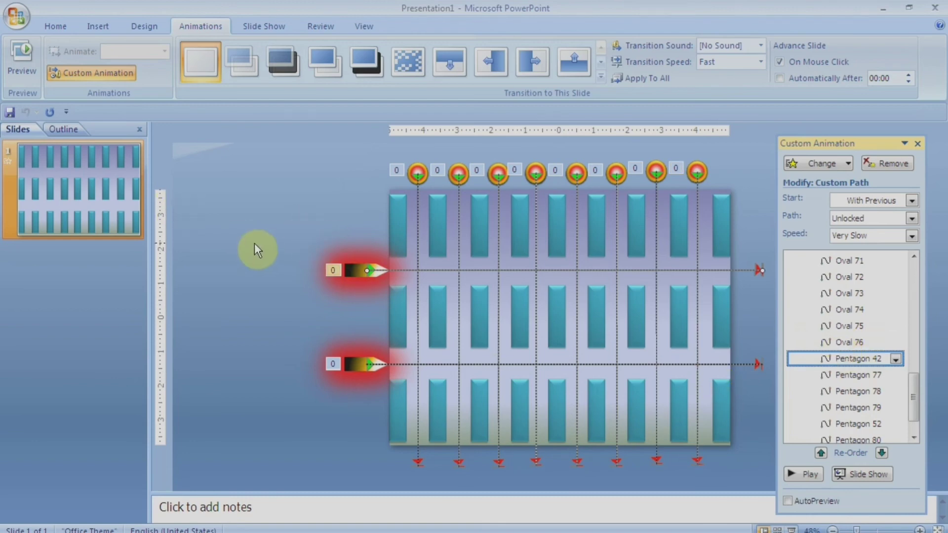
# Select the upper glowing pentagon to identify its path entries and review the delay, speed and repeat settings of Pentagon 42's motion path
pyautogui.click(264, 196)
pyautogui.moveTo(264, 197); pyautogui.dragTo(588, 301)
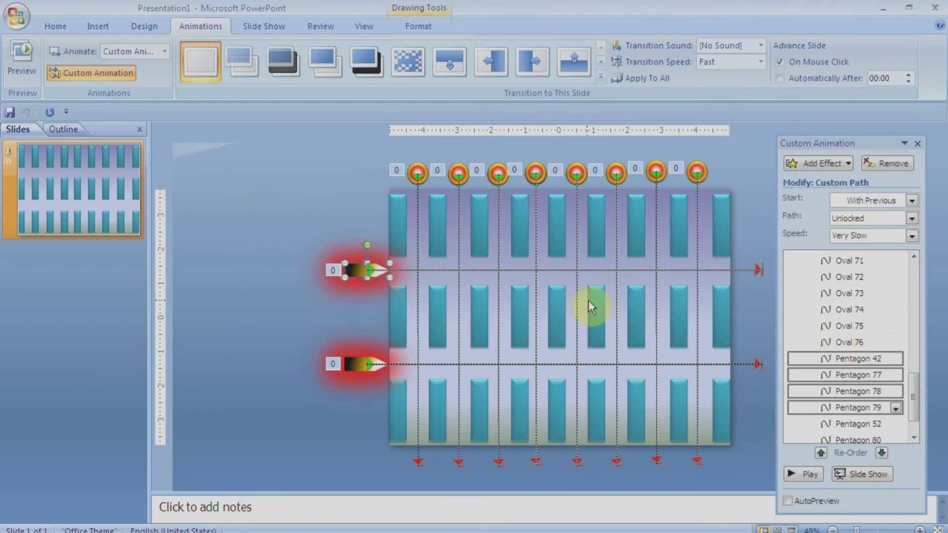
pyautogui.click(813, 356)
pyautogui.rightClick(839, 345)
pyautogui.click(759, 311)
pyautogui.click(814, 361)
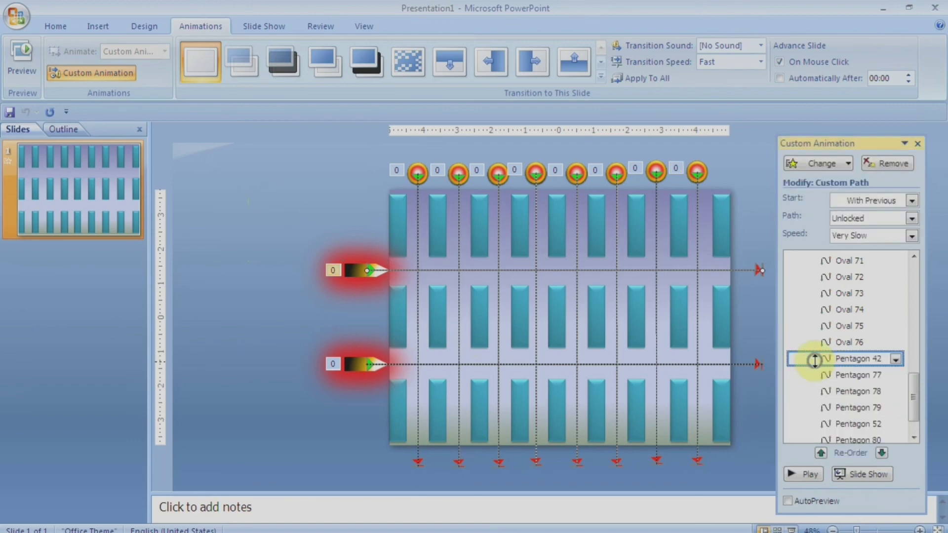
pyautogui.rightClick(814, 360)
pyautogui.click(801, 447)
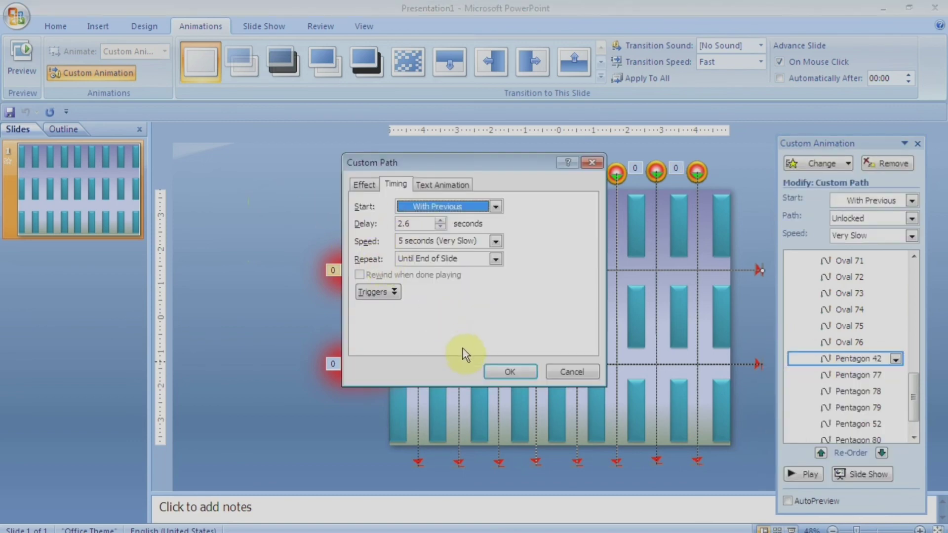
pyautogui.click(510, 372)
# Review the delay, speed and repeat settings of the motion paths of Pentagon 77 and Pentagon 78
pyautogui.click(844, 375)
pyautogui.rightClick(847, 376)
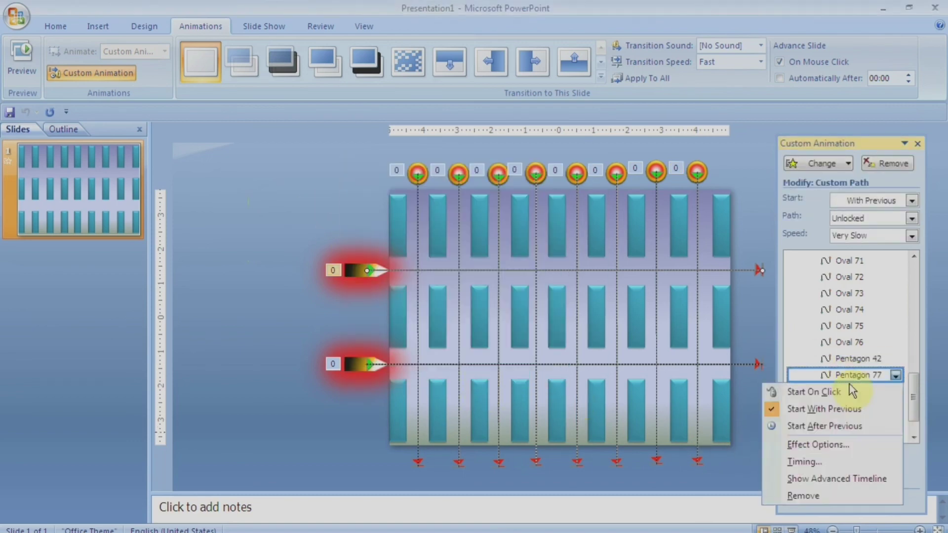
pyautogui.click(830, 461)
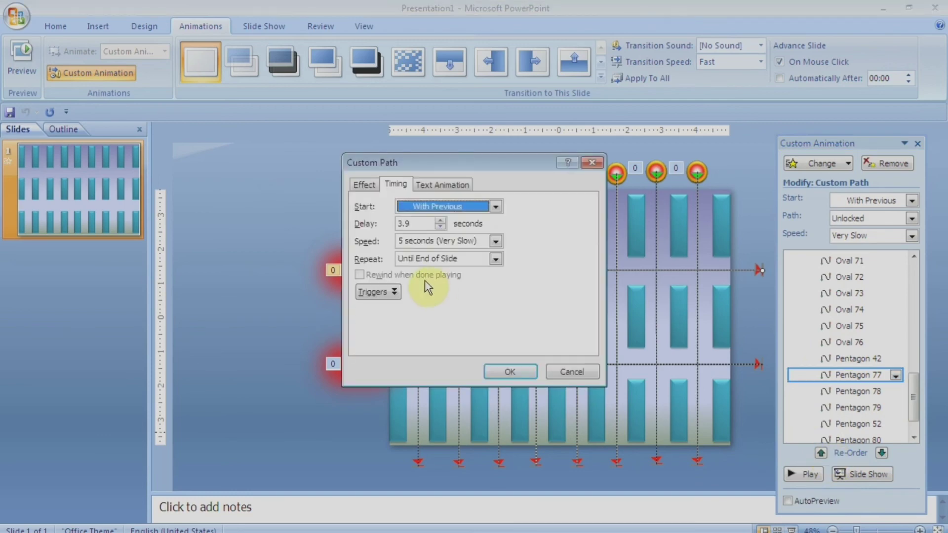
pyautogui.click(510, 372)
pyautogui.click(859, 391)
pyautogui.click(895, 391)
pyautogui.click(851, 425)
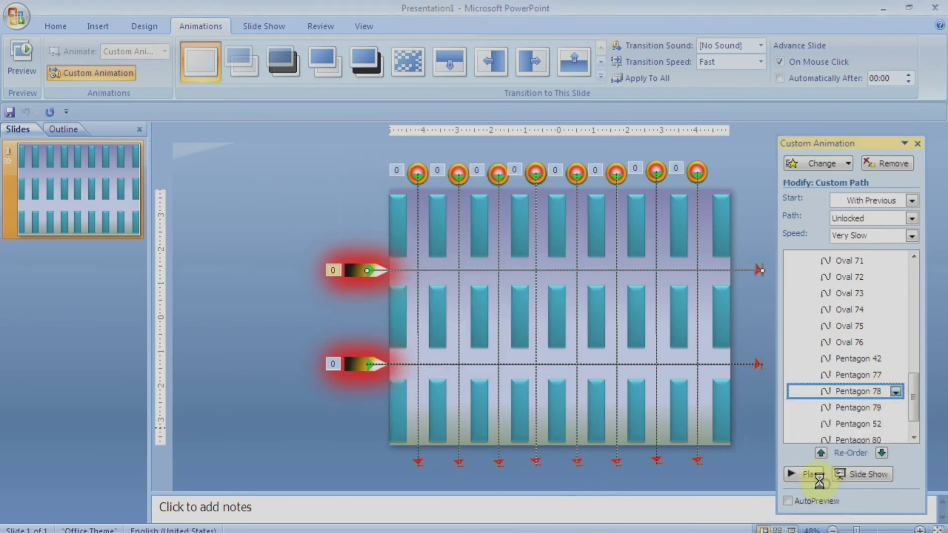
pyautogui.press('Return')
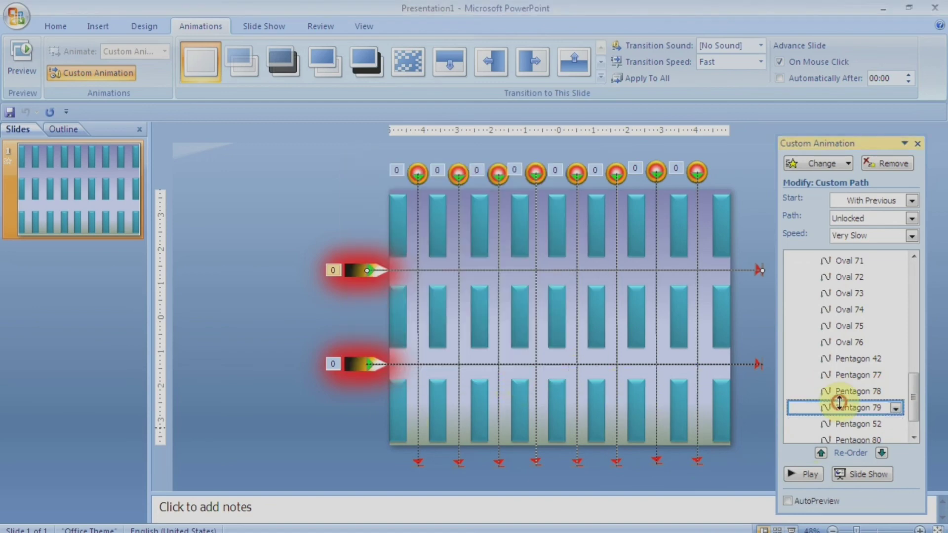
# Review the delay, speed and repeat settings of Pentagon 79's motion path
pyautogui.click(859, 407)
pyautogui.click(895, 407)
pyautogui.click(819, 489)
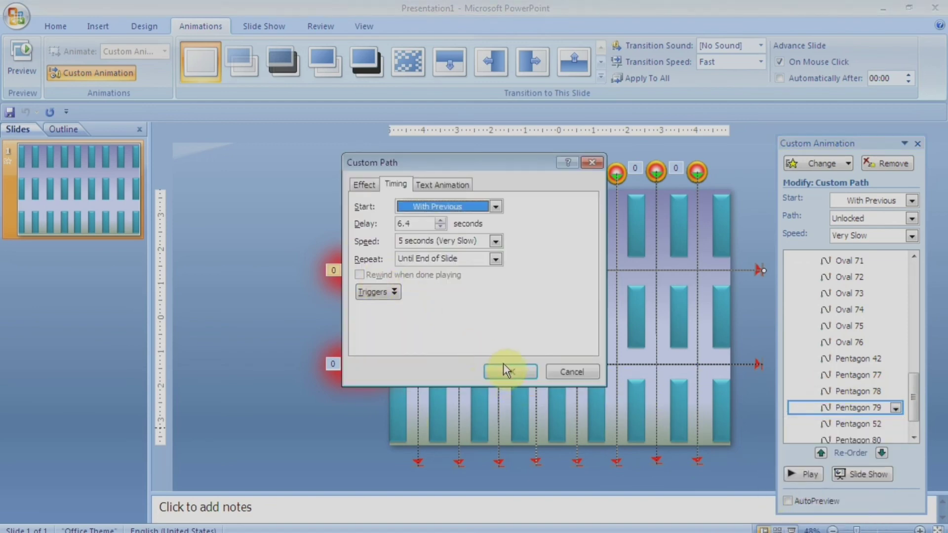
pyautogui.click(509, 371)
# Review the delay, speed and repeat settings of the motion paths of Pentagon 52 and Pentagon 80
pyautogui.click(825, 423)
pyautogui.click(895, 423)
pyautogui.click(797, 366)
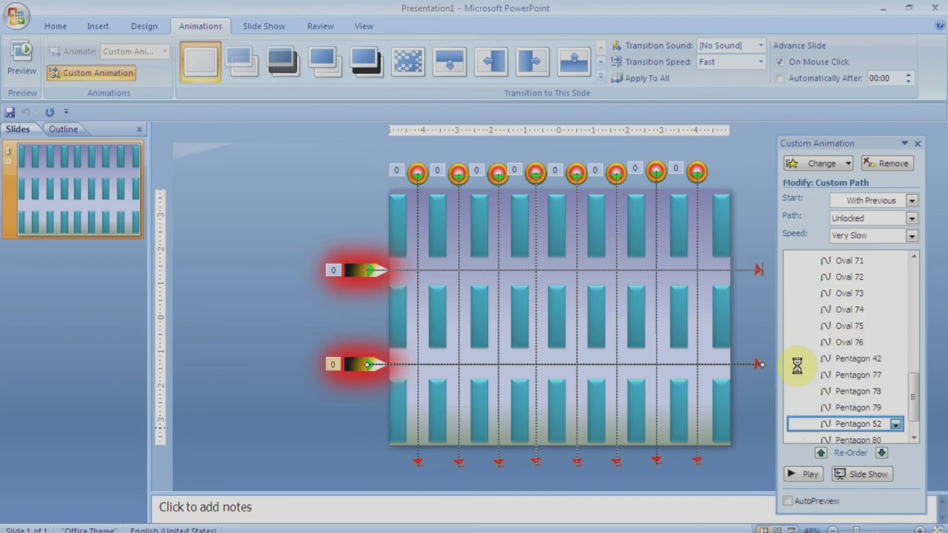
pyautogui.click(510, 371)
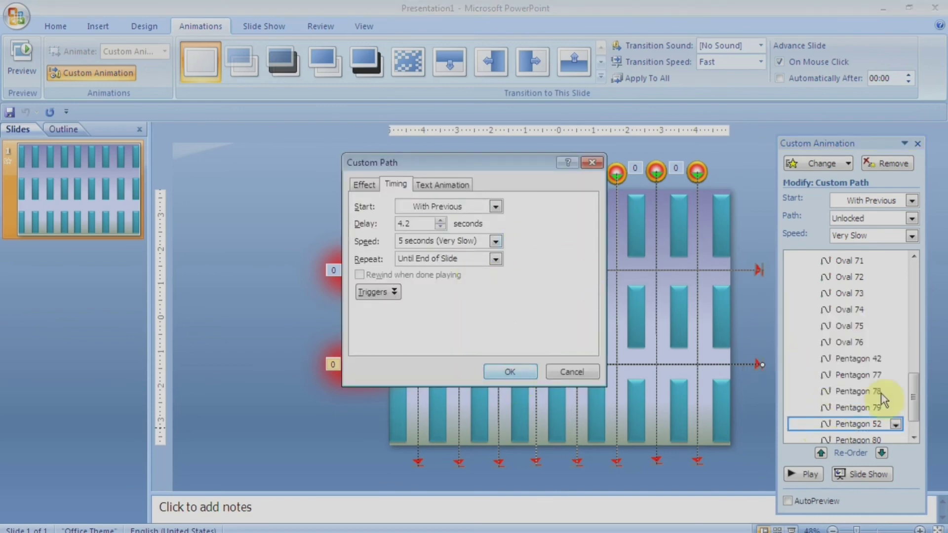
pyautogui.click(859, 438)
pyautogui.click(895, 402)
pyautogui.click(823, 490)
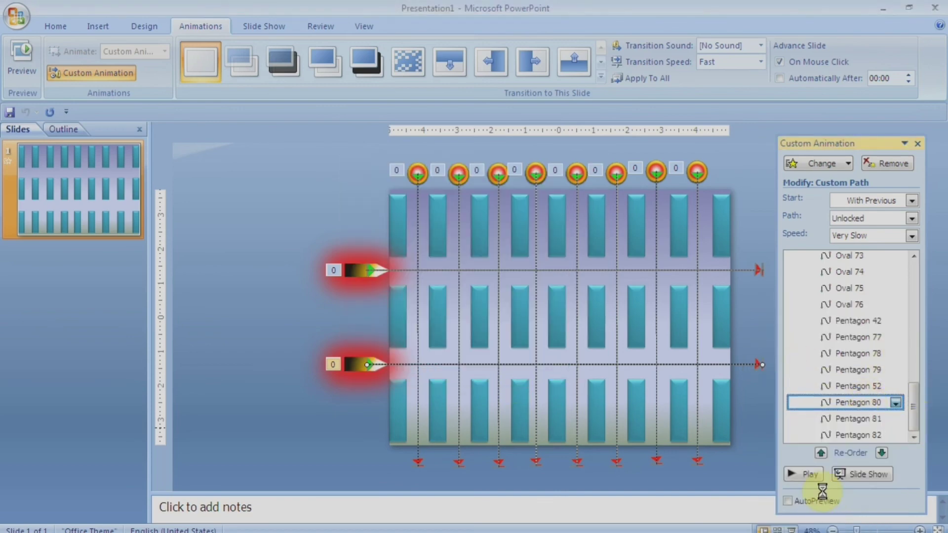
pyautogui.click(521, 376)
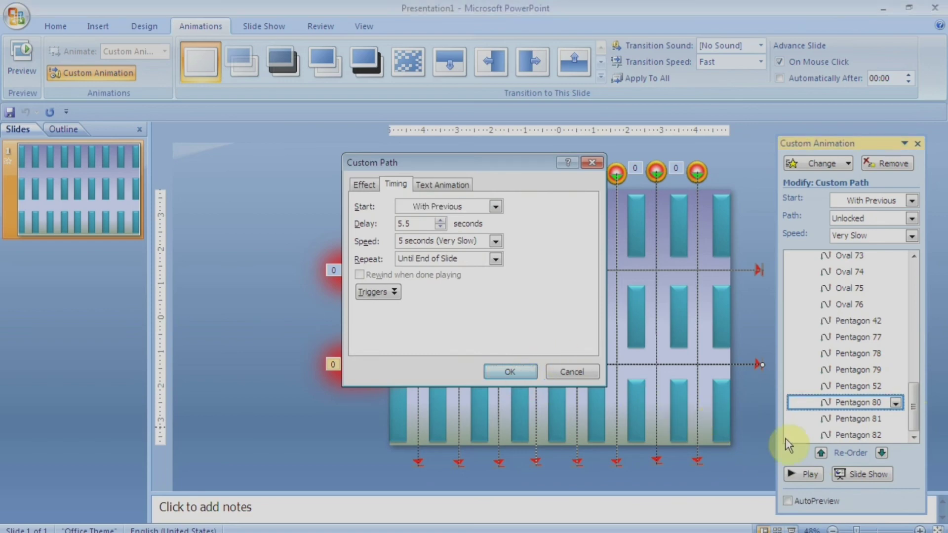
# Review the delay, speed and repeat settings of the motion paths of Pentagon 81 and Pentagon 82
pyautogui.click(810, 419)
pyautogui.click(895, 418)
pyautogui.click(800, 367)
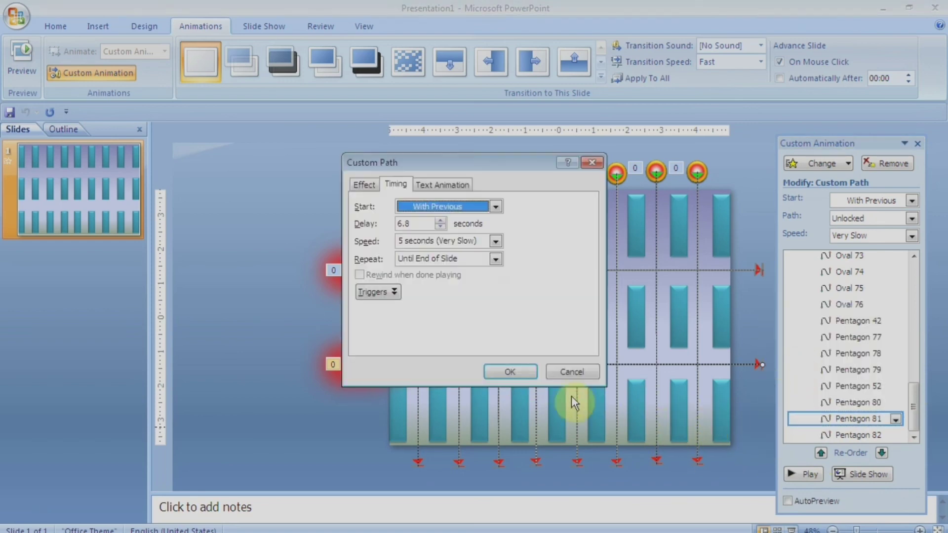
pyautogui.click(517, 372)
pyautogui.click(805, 431)
pyautogui.click(895, 435)
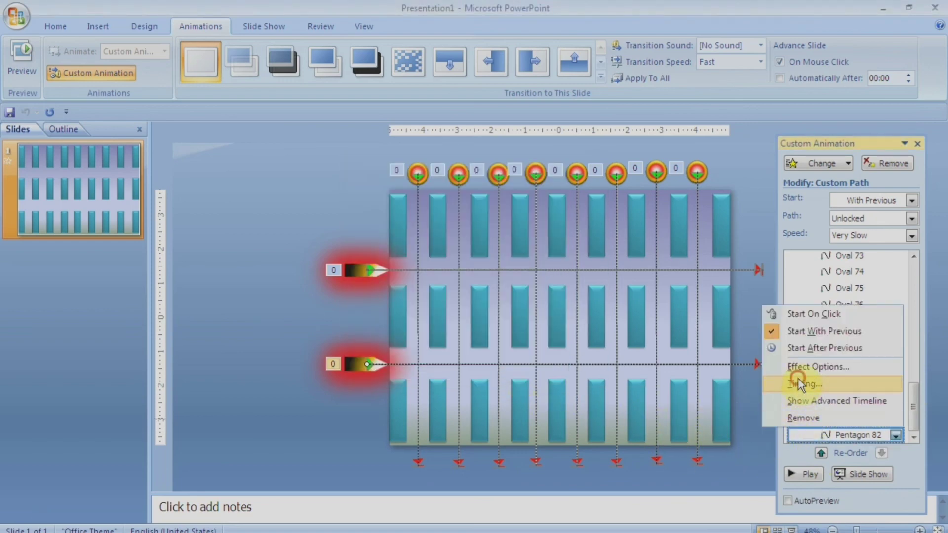
pyautogui.click(800, 382)
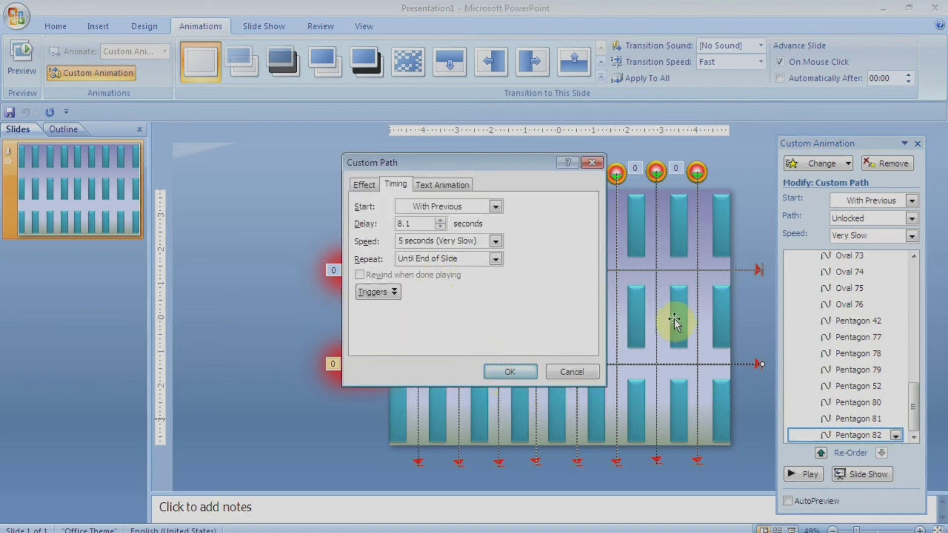
# Select the first layer of ball motion paths, Oval 33 through Oval 50, at the start of the animation list
pyautogui.press('Up')
pyautogui.press('Up')
pyautogui.press('Up')
pyautogui.press('Up')
pyautogui.press('Up')
pyautogui.press('Up')
pyautogui.press('Up')
pyautogui.press('Up')
pyautogui.press('Up')
pyautogui.press('Up')
pyautogui.press('Up')
pyautogui.press('Up')
pyautogui.press('Up')
pyautogui.press('Up')
pyautogui.press('Up')
pyautogui.press('Up')
pyautogui.press('Up')
pyautogui.press('Up')
pyautogui.press('Up')
pyautogui.press('Up')
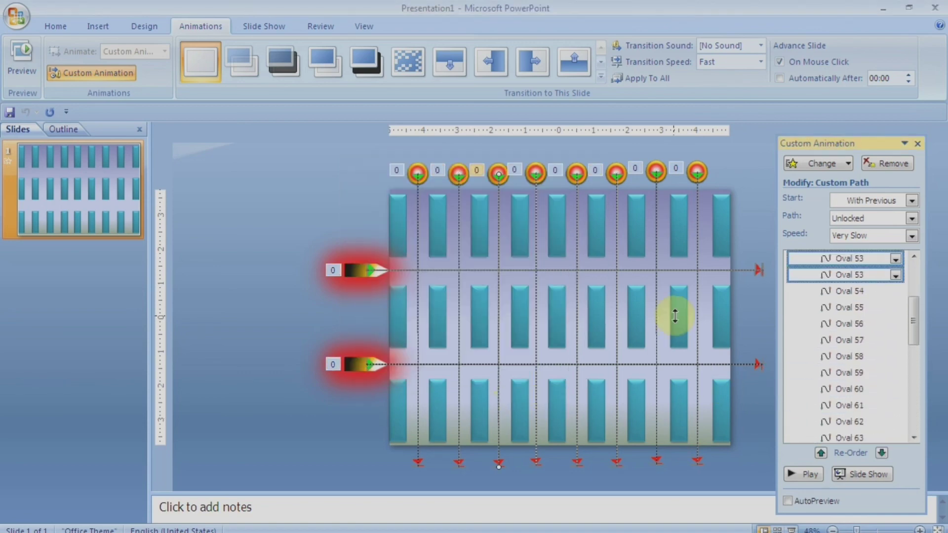
pyautogui.press('Up')
pyautogui.press('Up')
pyautogui.press('Up')
pyautogui.press('Up')
pyautogui.press('Up')
pyautogui.press('Up')
pyautogui.press('Up')
pyautogui.press('Up')
pyautogui.hotkey('shift', 'Down')
pyautogui.hotkey('shift', 'Down')
pyautogui.hotkey('shift', 'Down')
pyautogui.hotkey('shift', 'Down')
pyautogui.hotkey('shift', 'Down')
pyautogui.hotkey('shift', 'Down')
pyautogui.hotkey('shift', 'Down')
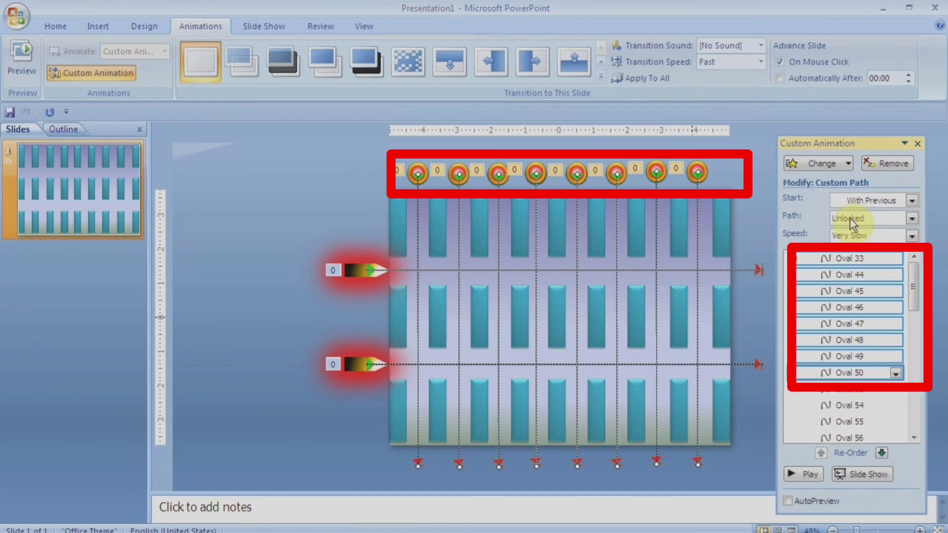
# Select the second layer of ball motion paths, Oval 53 through Oval 60, in the animation list
pyautogui.click(801, 389)
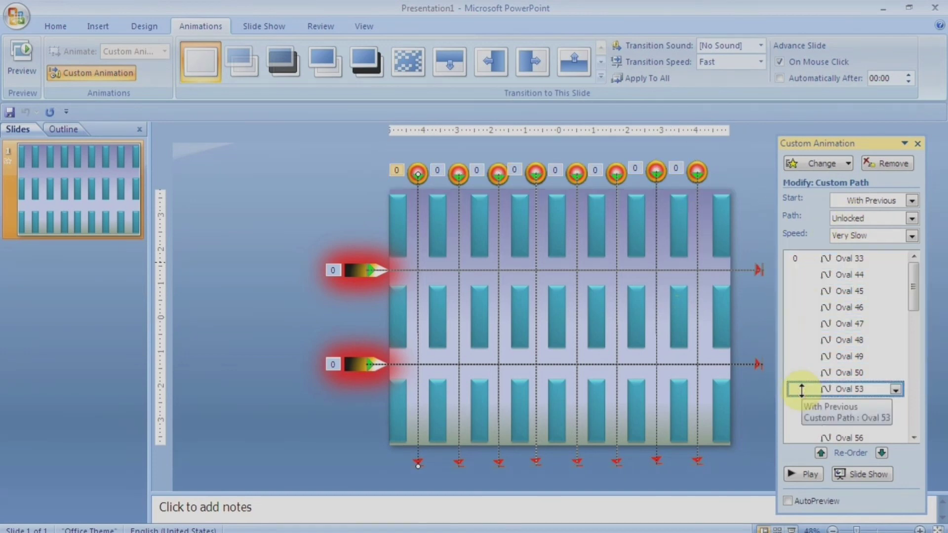
pyautogui.hotkey('shift', 'Down')
pyautogui.hotkey('shift', 'Down')
pyautogui.hotkey('shift', 'Down')
pyautogui.hotkey('shift', 'Down')
pyautogui.hotkey('shift', 'Down')
pyautogui.hotkey('shift', 'Down')
pyautogui.hotkey('shift', 'Down')
pyautogui.hotkey('shift', 'Down')
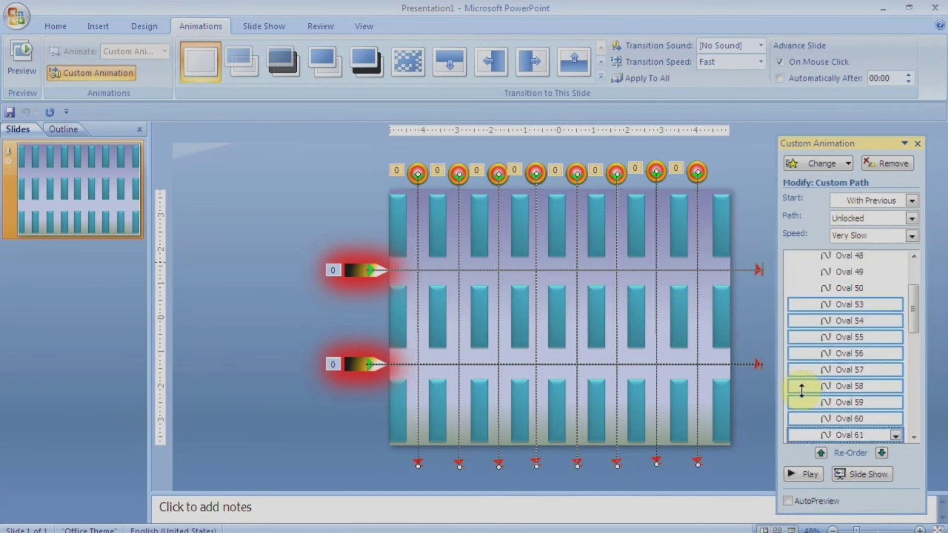
pyautogui.hotkey('shift', 'Down')
pyautogui.hotkey('shift', 'Down')
pyautogui.hotkey('shift', 'Up')
pyautogui.hotkey('shift', 'Down')
pyautogui.hotkey('shift', 'Up')
pyautogui.hotkey('shift', 'Up')
pyautogui.hotkey('shift', 'Up')
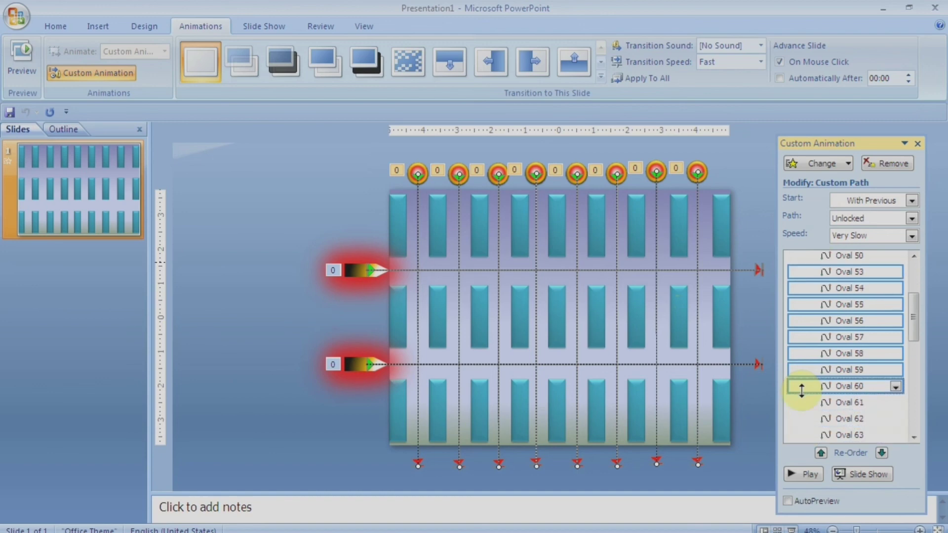
pyautogui.hotkey('shift', 'Up')
pyautogui.hotkey('shift', 'Up')
pyautogui.hotkey('shift', 'Up')
pyautogui.hotkey('shift', 'Up')
pyautogui.hotkey('shift', 'Down')
pyautogui.hotkey('shift', 'Down')
pyautogui.hotkey('shift', 'Down')
pyautogui.hotkey('shift', 'Down')
# Select the third layer of ball motion paths, Oval 61 through Oval 68, in the animation list
pyautogui.click(813, 404)
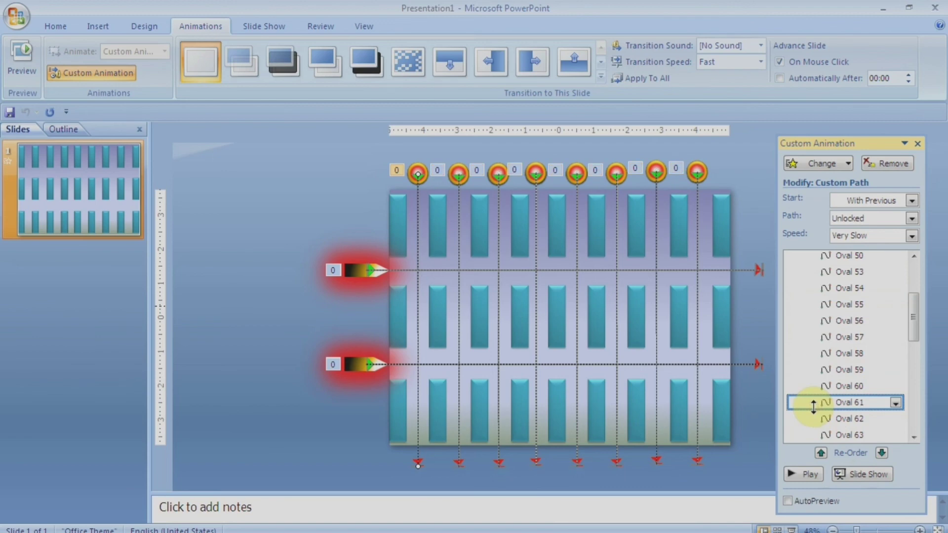
pyautogui.hotkey('shift', 'Down')
pyautogui.hotkey('shift', 'Down')
pyautogui.hotkey('shift', 'Down')
pyautogui.hotkey('shift', 'Down')
pyautogui.hotkey('shift', 'Down')
pyautogui.hotkey('shift', 'Down')
pyautogui.hotkey('shift', 'Down')
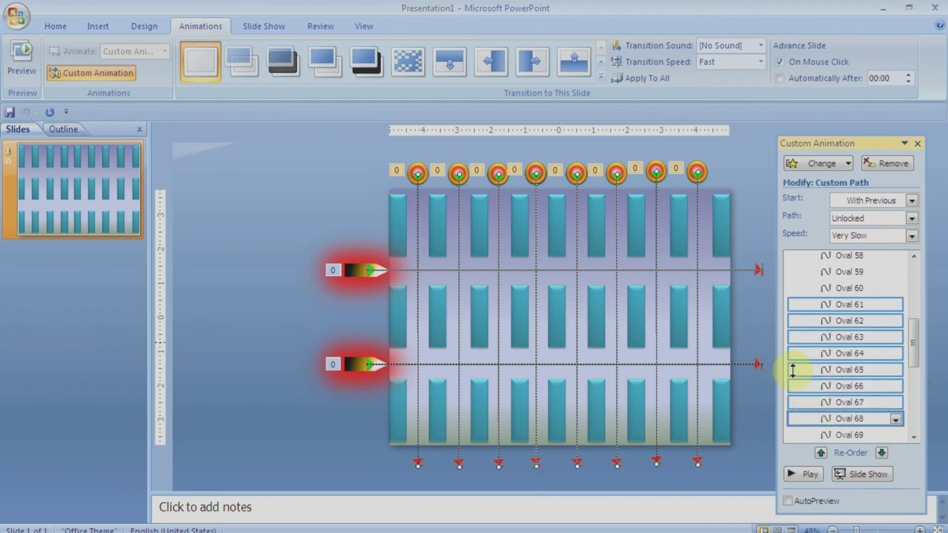
# Select the fourth layer of ball motion paths, Oval 69 through Oval 76, in the animation list
pyautogui.moveTo(915, 354); pyautogui.dragTo(919, 390)
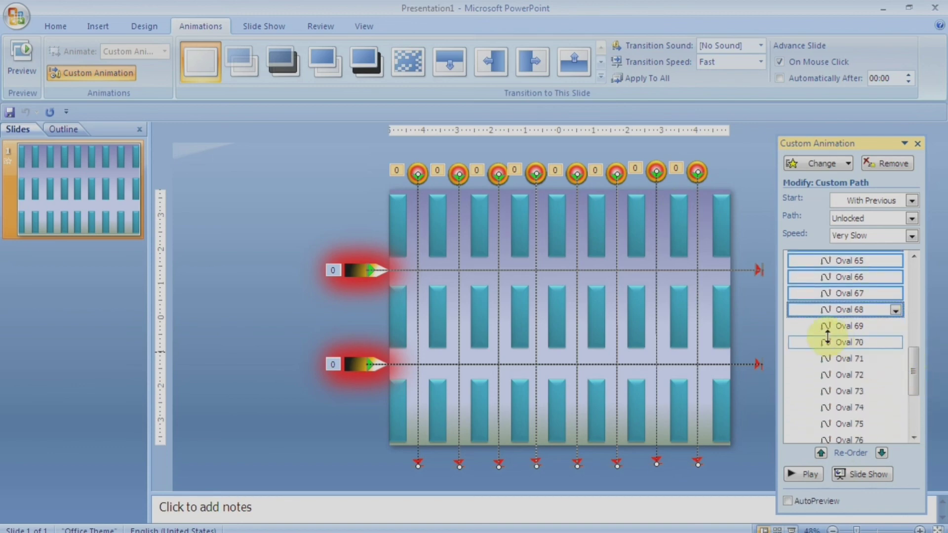
pyautogui.click(812, 326)
pyautogui.hotkey('shift', 'Down')
pyautogui.hotkey('shift', 'Down')
pyautogui.hotkey('shift', 'Down')
pyautogui.hotkey('shift', 'Down')
pyautogui.hotkey('shift', 'Down')
pyautogui.hotkey('shift', 'Down')
pyautogui.hotkey('shift', 'Down')
pyautogui.hotkey('shift', 'Down')
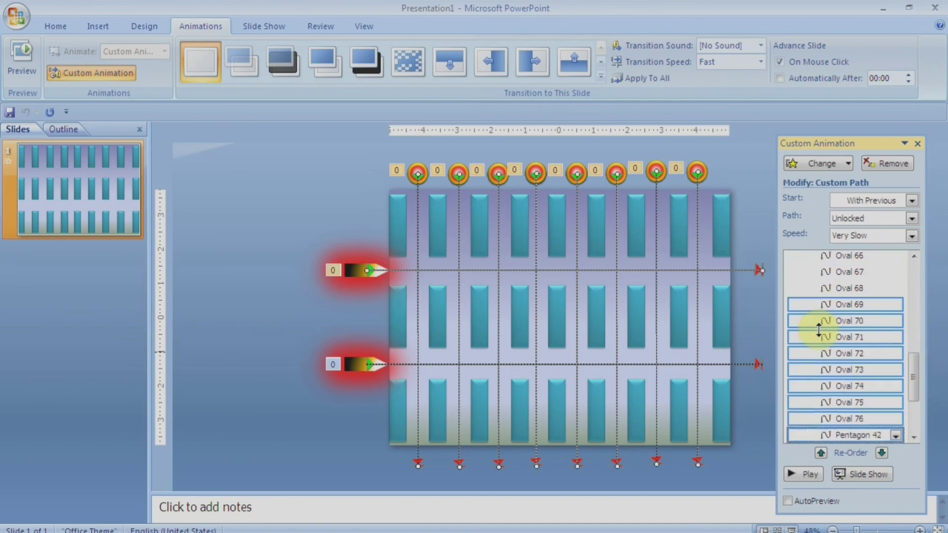
pyautogui.hotkey('shift', 'Up')
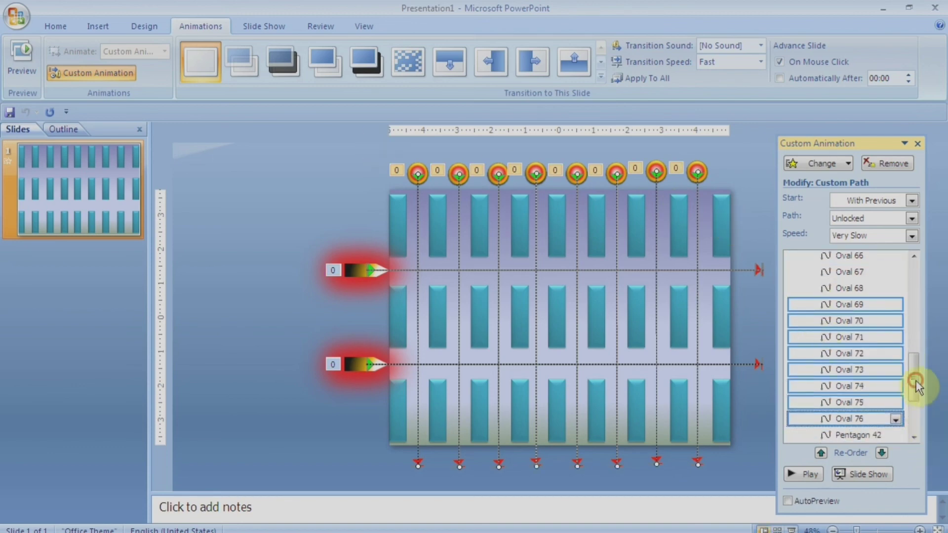
# Select the upper row's pentagon motion paths, Pentagon 42, 77, 78 and 79, in the animation list
pyautogui.moveTo(916, 385); pyautogui.dragTo(911, 417)
pyautogui.click(789, 321)
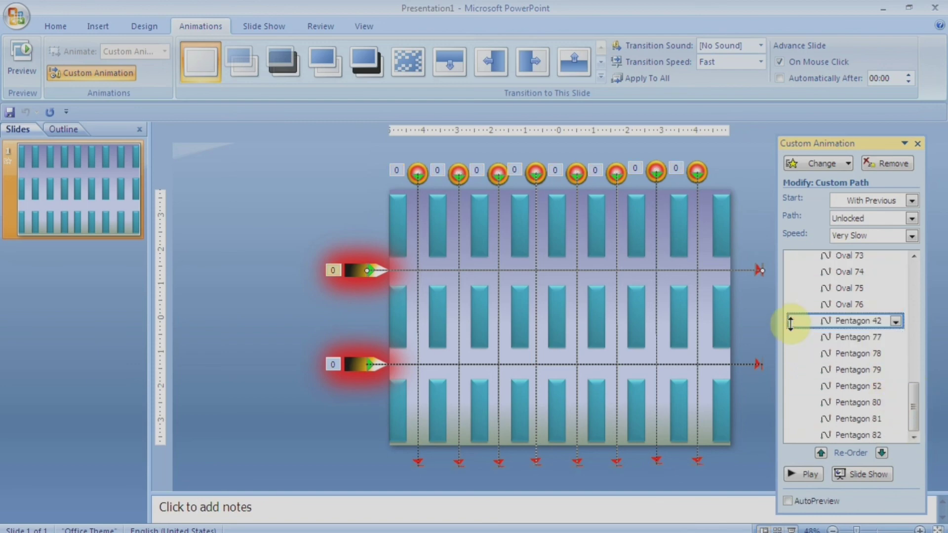
pyautogui.hotkey('shift', 'Down')
pyautogui.hotkey('shift', 'Down')
pyautogui.hotkey('shift', 'Down')
pyautogui.hotkey('shift', 'Down')
pyautogui.hotkey('shift', 'Down')
pyautogui.hotkey('shift', 'Up')
pyautogui.hotkey('shift', 'Up')
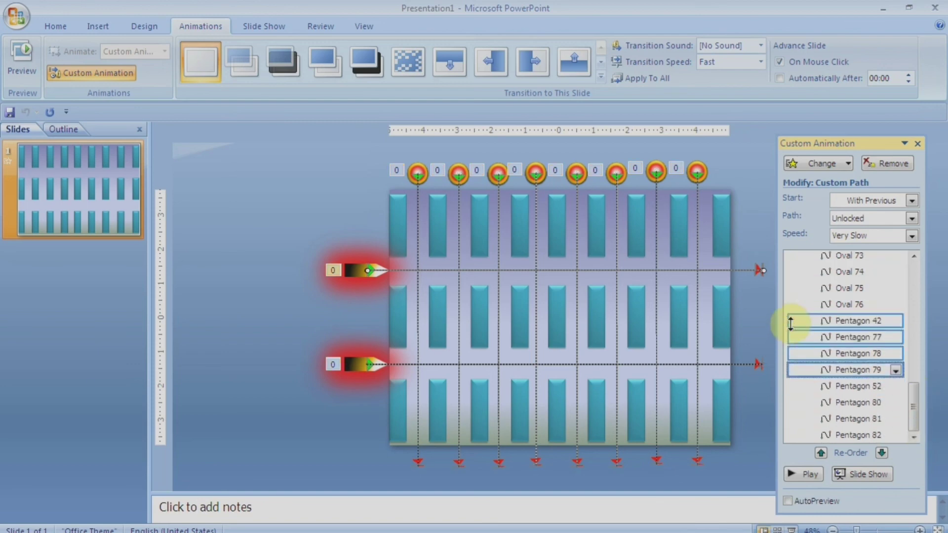
pyautogui.click(826, 320)
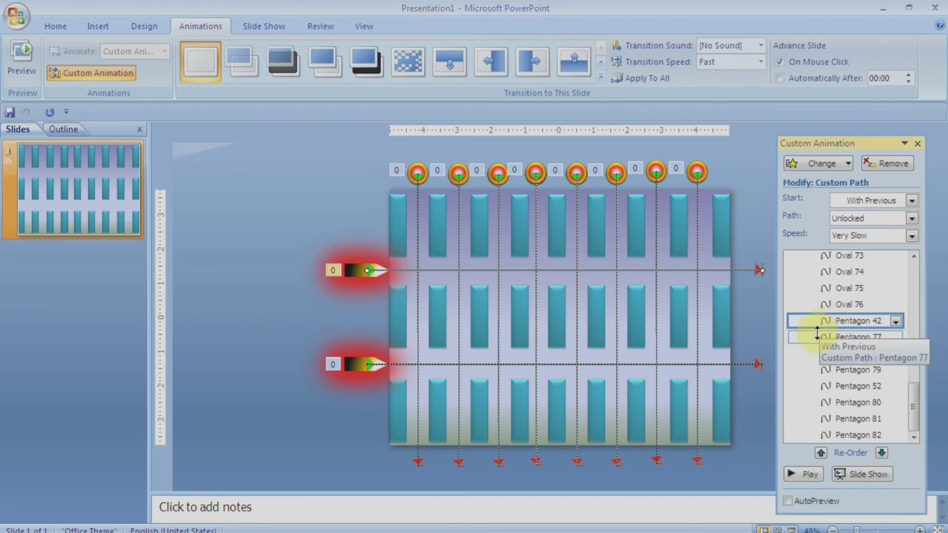
pyautogui.hotkey('shift', 'Down')
pyautogui.hotkey('shift', 'Down')
pyautogui.hotkey('shift', 'Down')
pyautogui.hotkey('shift', 'Down')
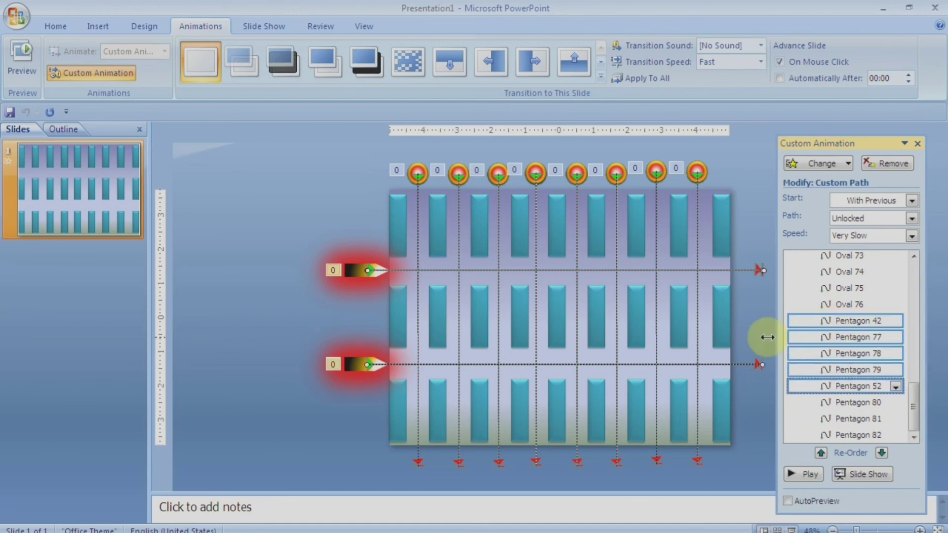
pyautogui.hotkey('shift', 'Up')
# Select the lower row's pentagon motion paths, Pentagon 52, 80, 81 and 82, in the animation list
pyautogui.click(801, 386)
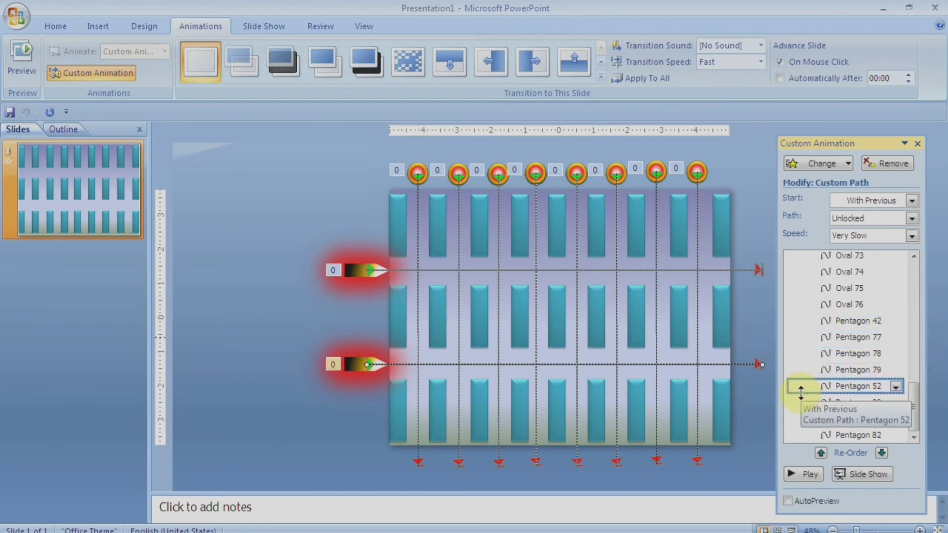
pyautogui.hotkey('shift', 'Down')
pyautogui.hotkey('shift', 'Down')
pyautogui.hotkey('shift', 'Down')
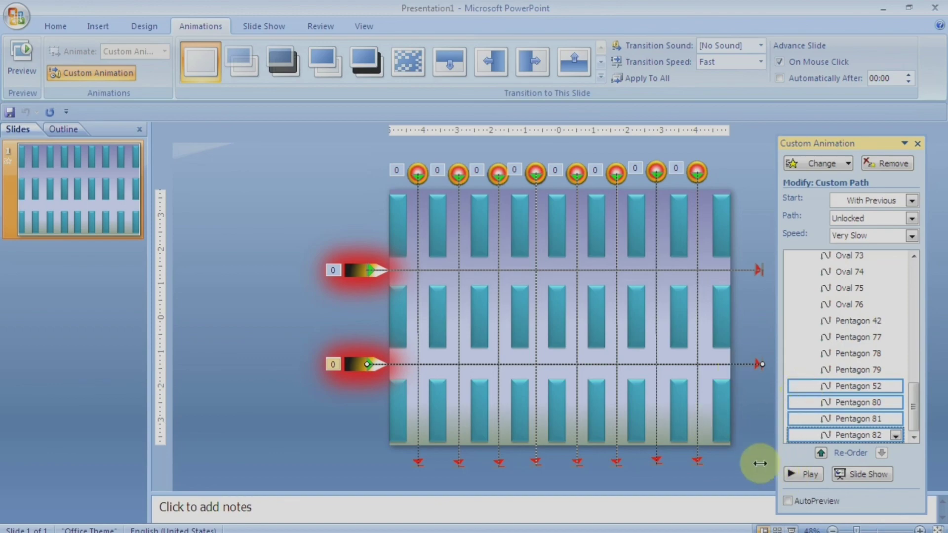
# Start the slide show to watch the completed ball and pentagon animation
pyautogui.click(843, 471)
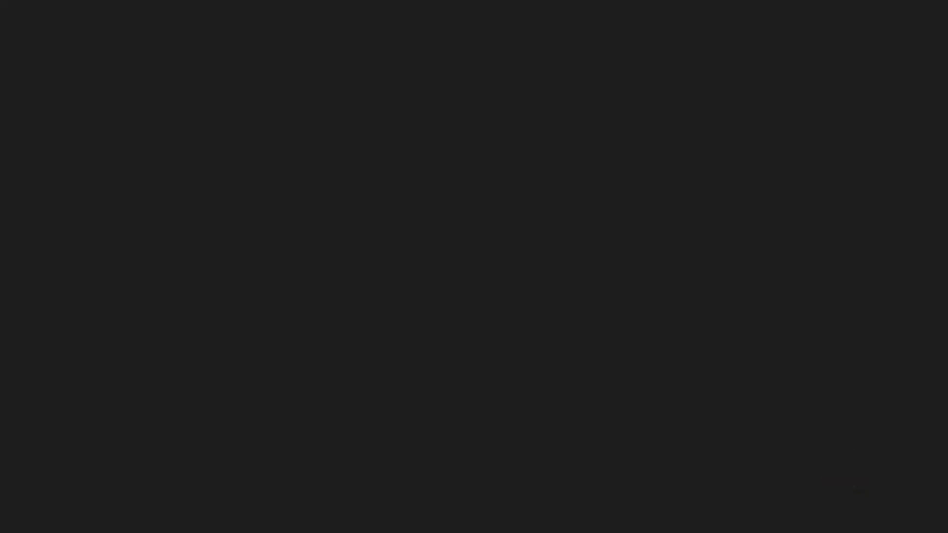